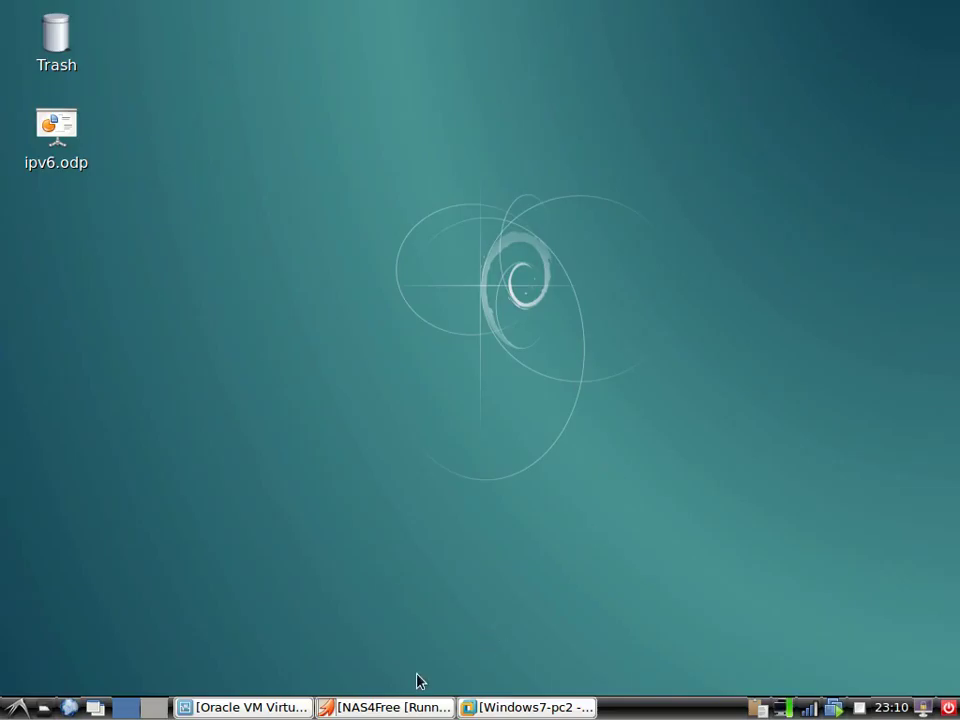
Restore the VirtualBox Manager, review NAS4Free's bridged wlan0 adapter details, and open its Settings
{"action": "left_click", "coordinate": [262, 704]}
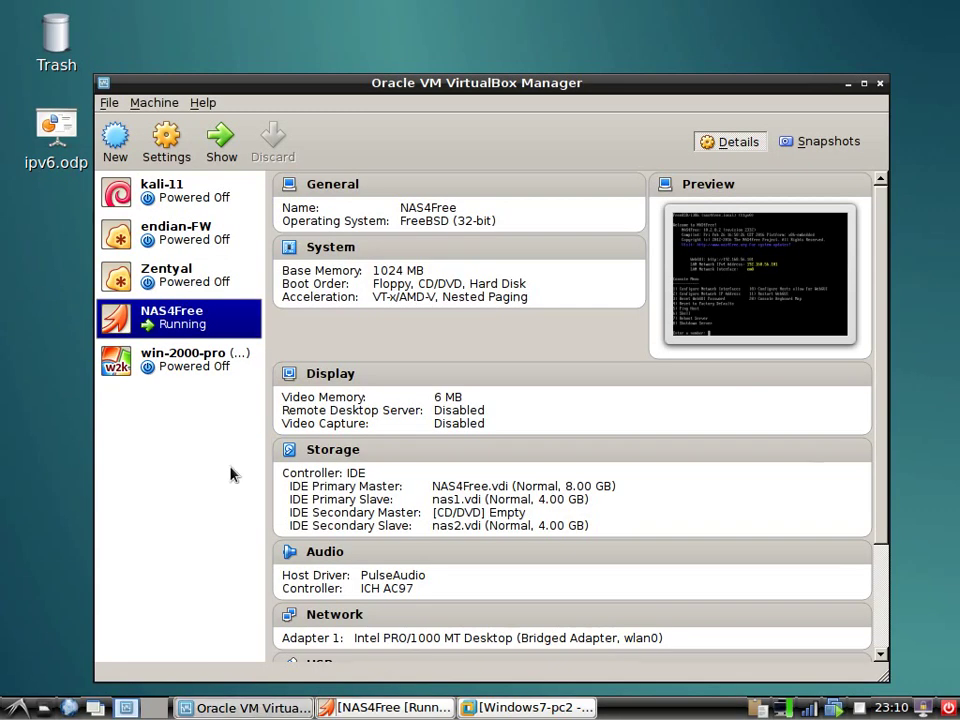
{"action": "scroll", "coordinate": [451, 597], "scroll_direction": "down", "scroll_amount": 3}
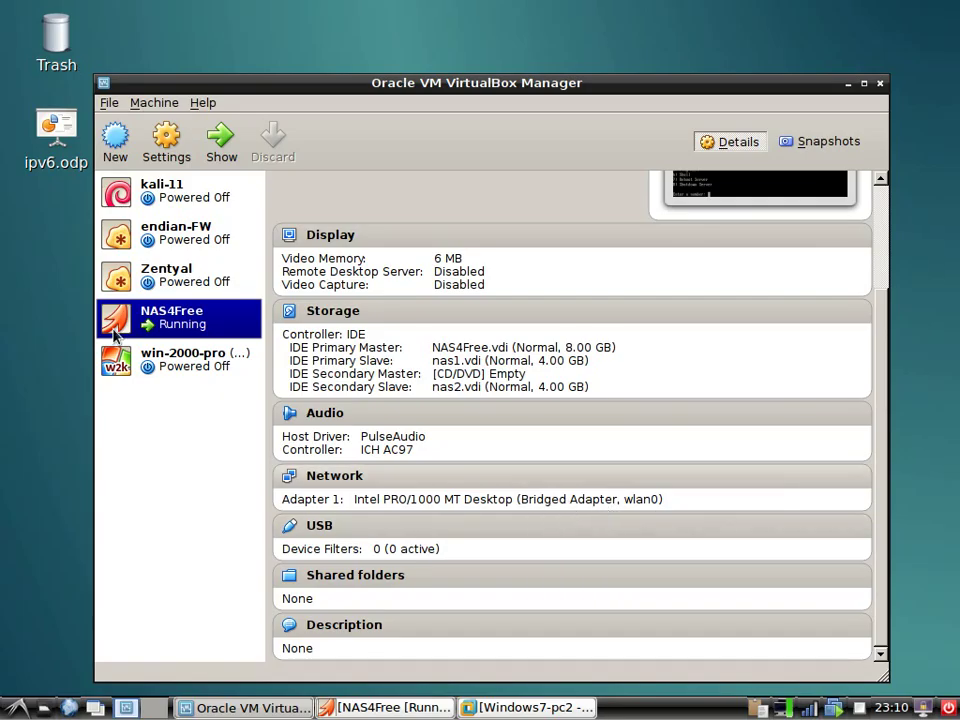
{"action": "left_click", "coordinate": [167, 147]}
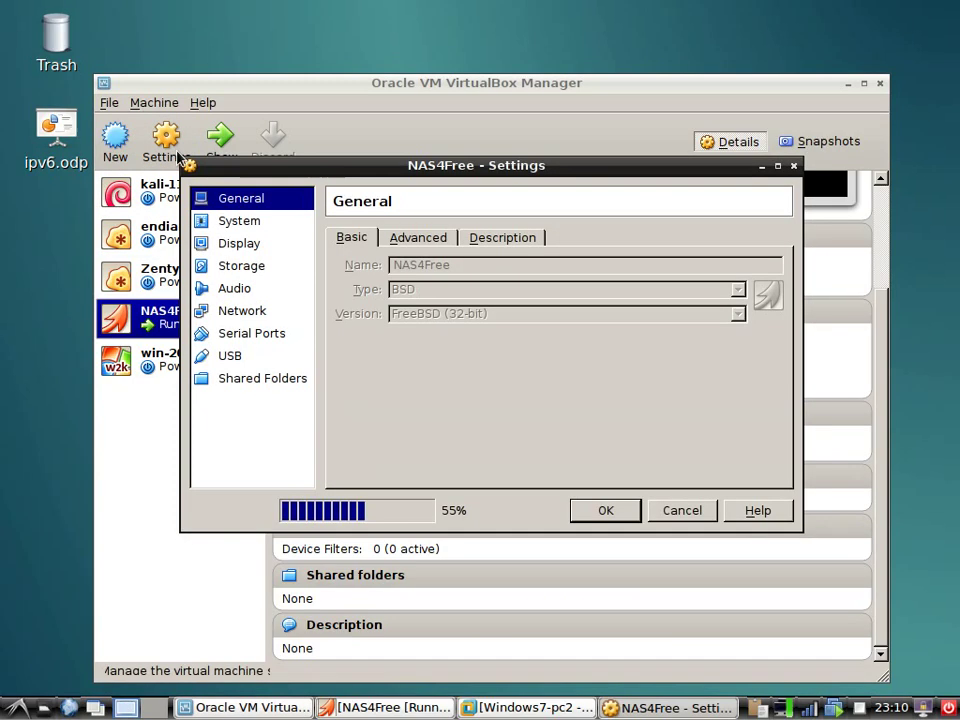
{"action": "left_click", "coordinate": [253, 311]}
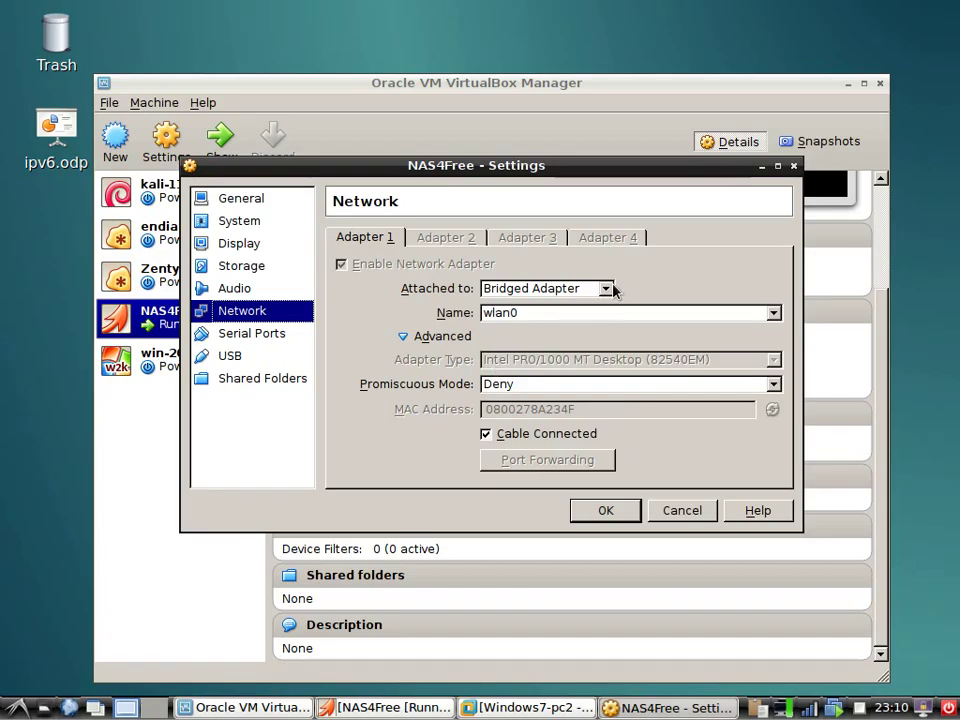
{"action": "left_click", "coordinate": [607, 288]}
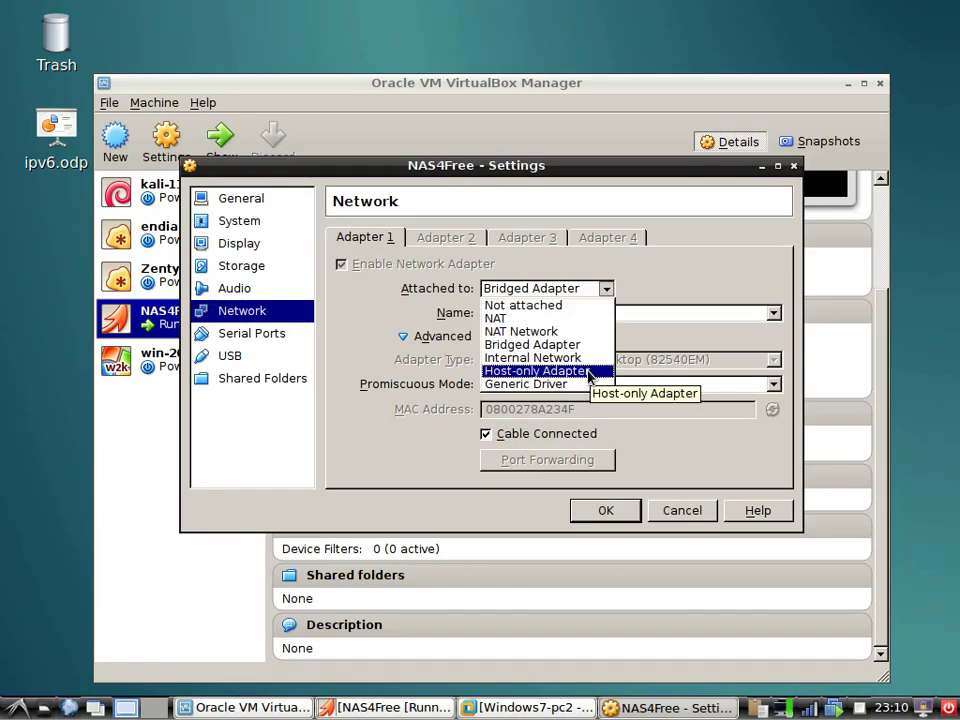
{"action": "left_click", "coordinate": [400, 405]}
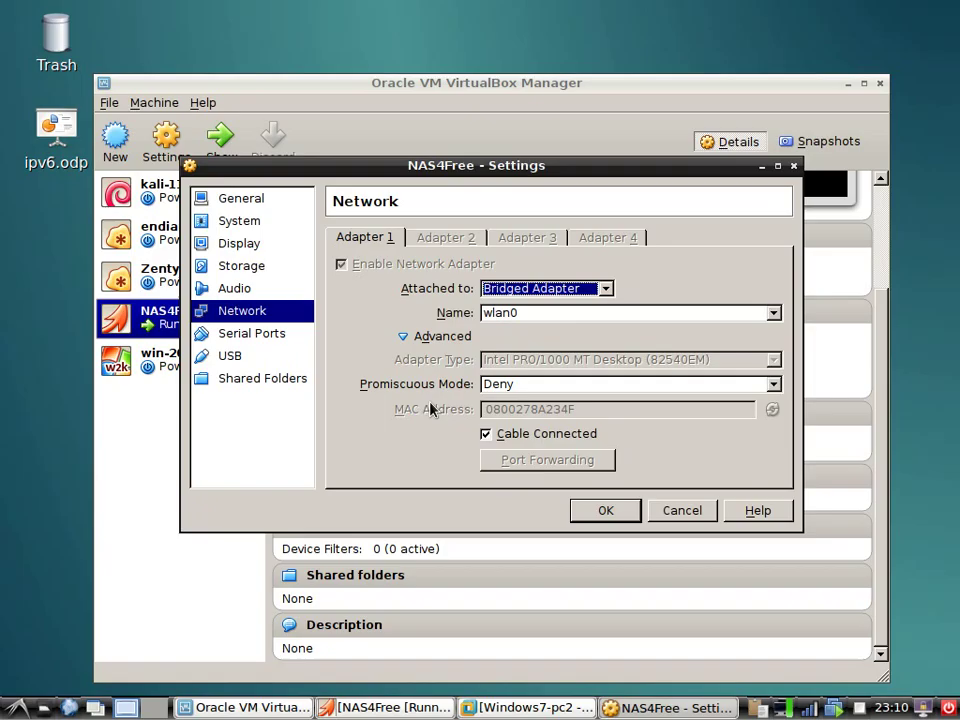
{"action": "left_click", "coordinate": [697, 315]}
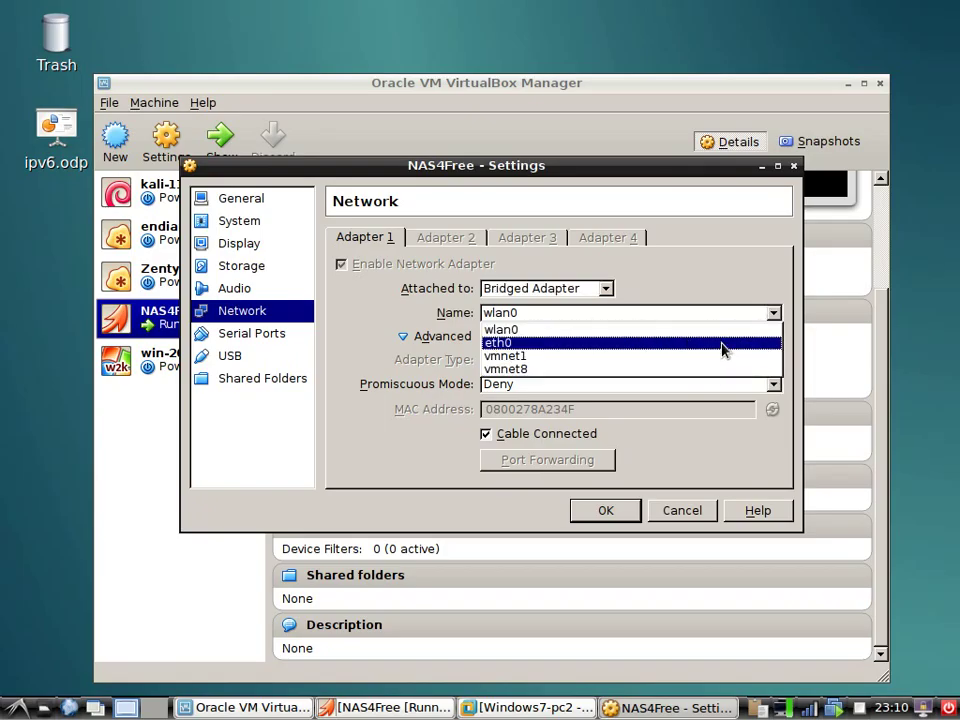
{"action": "left_click", "coordinate": [722, 343]}
{"action": "left_click", "coordinate": [668, 314]}
{"action": "left_click", "coordinate": [662, 330]}
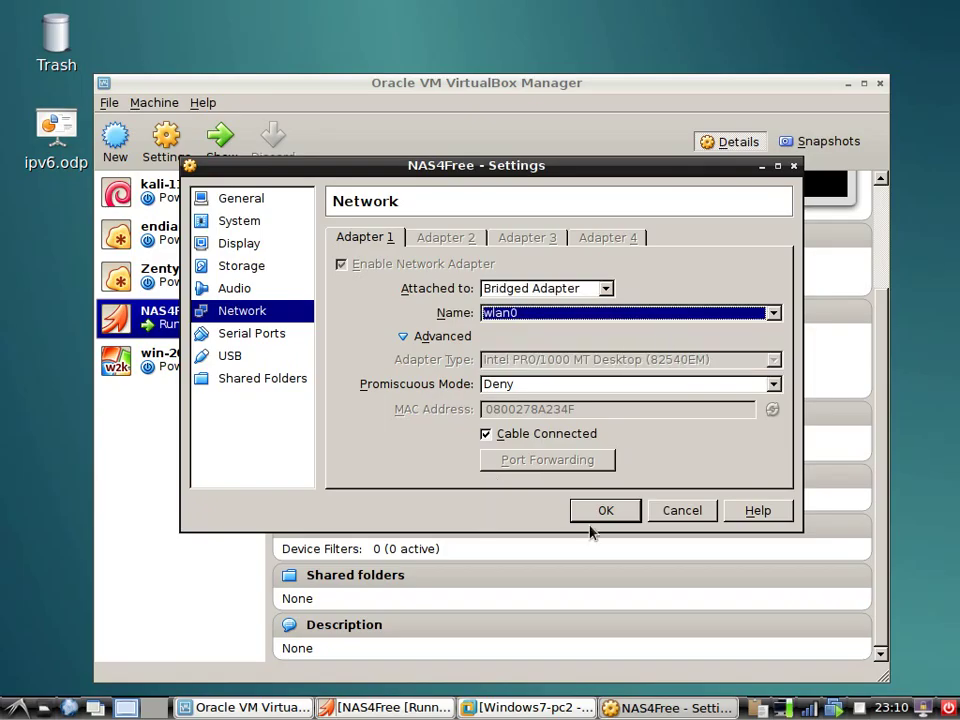
{"action": "left_click", "coordinate": [681, 510]}
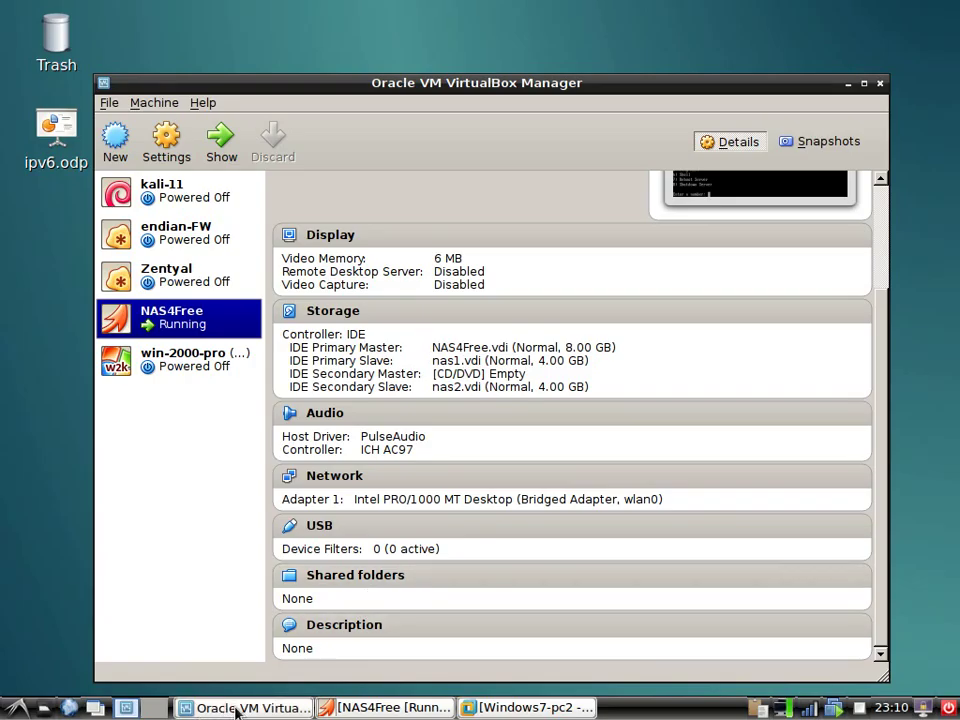
Switch to the Ubuntu VM in VMware and check its wired connection address, 172.30.30.103
{"action": "left_click", "coordinate": [188, 707]}
{"action": "left_click", "coordinate": [488, 707]}
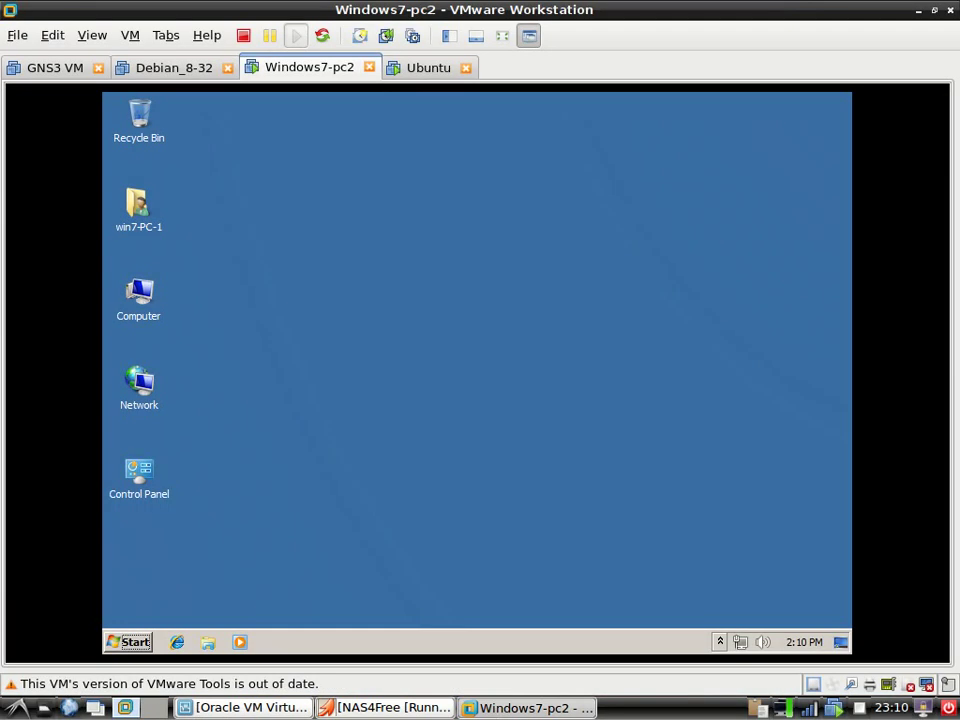
{"action": "left_click", "coordinate": [422, 68]}
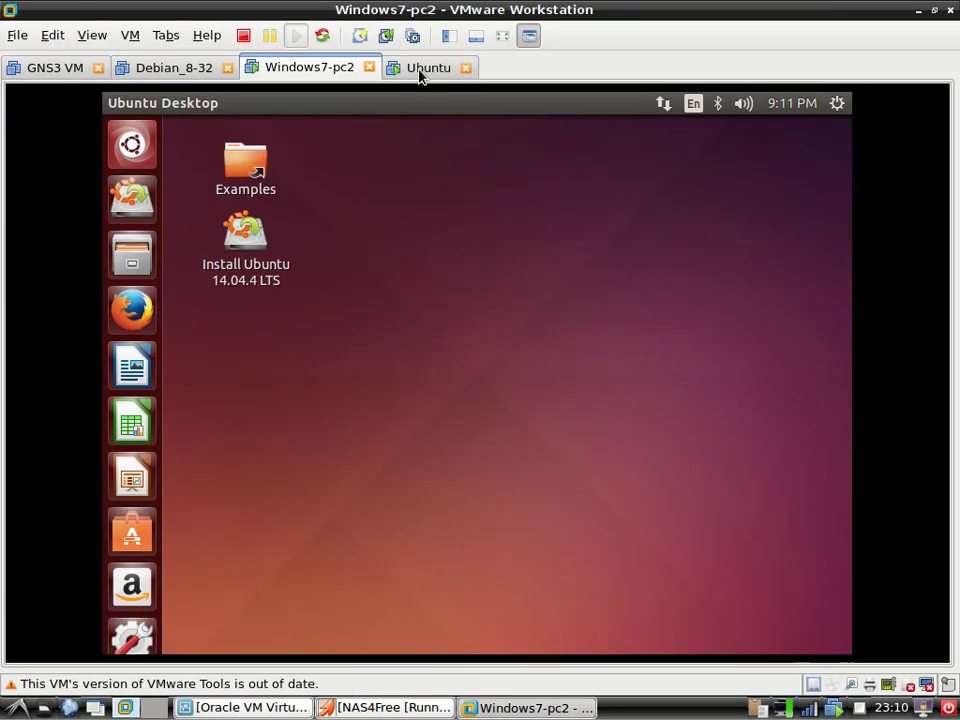
{"action": "left_click", "coordinate": [662, 104]}
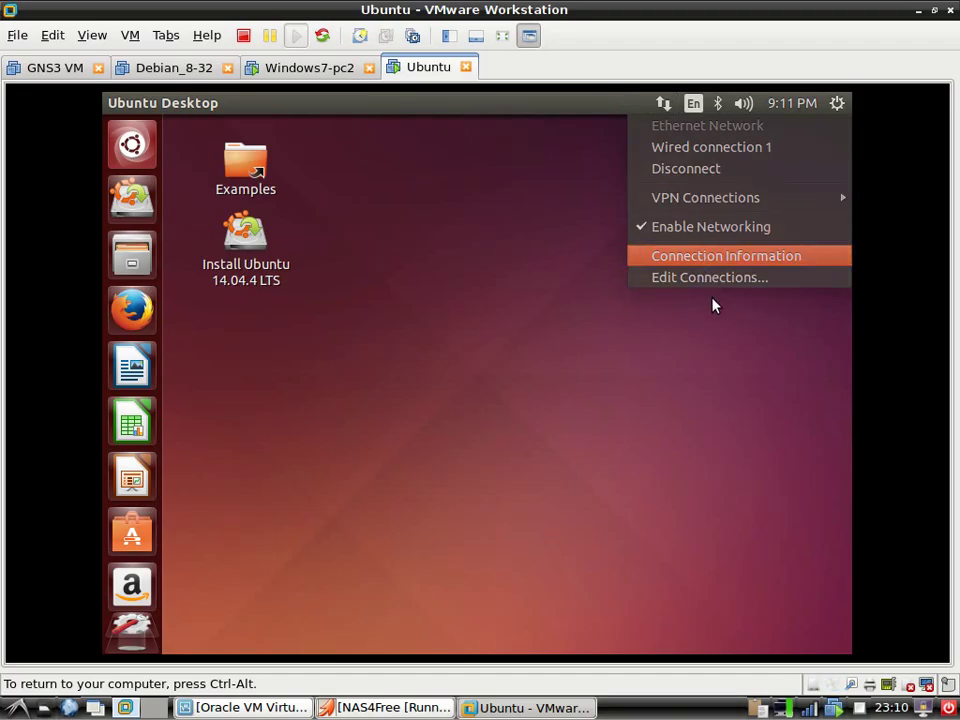
{"action": "key", "text": "Return"}
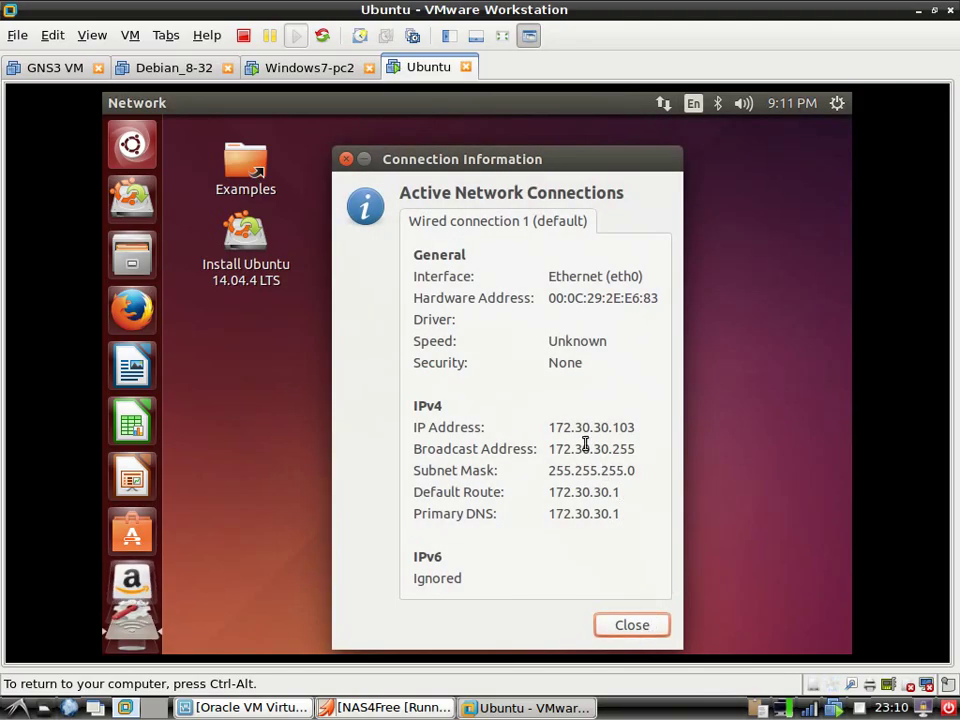
{"action": "left_click", "coordinate": [633, 627]}
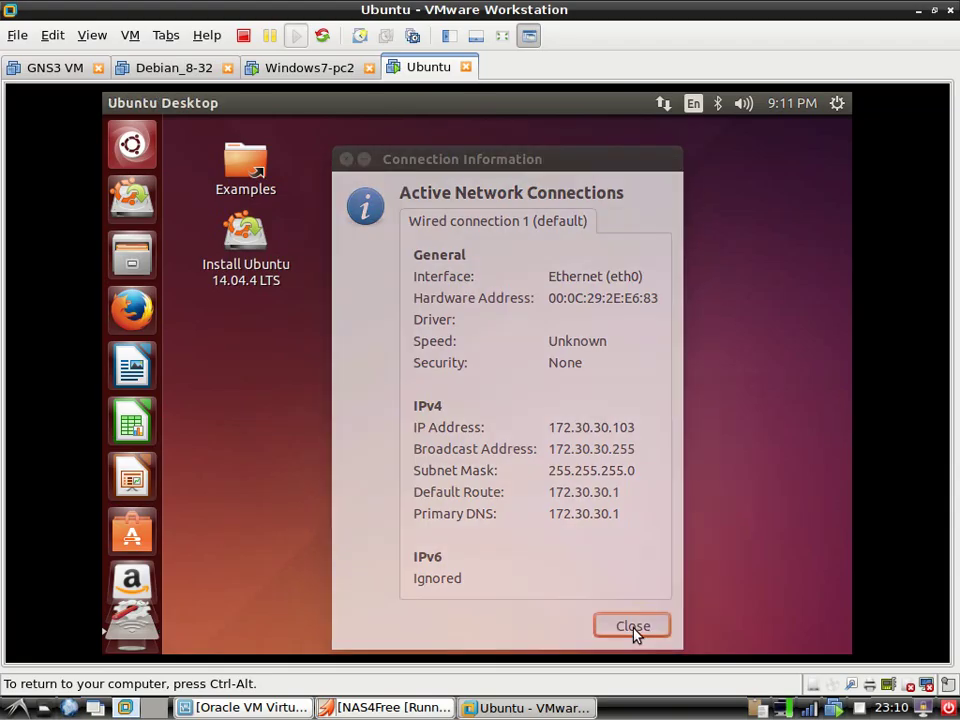
{"action": "left_click", "coordinate": [495, 708]}
At the NAS4Free console, choose option 2 and set the LAN interface to DHCP without IPv6
{"action": "left_click", "coordinate": [398, 708]}
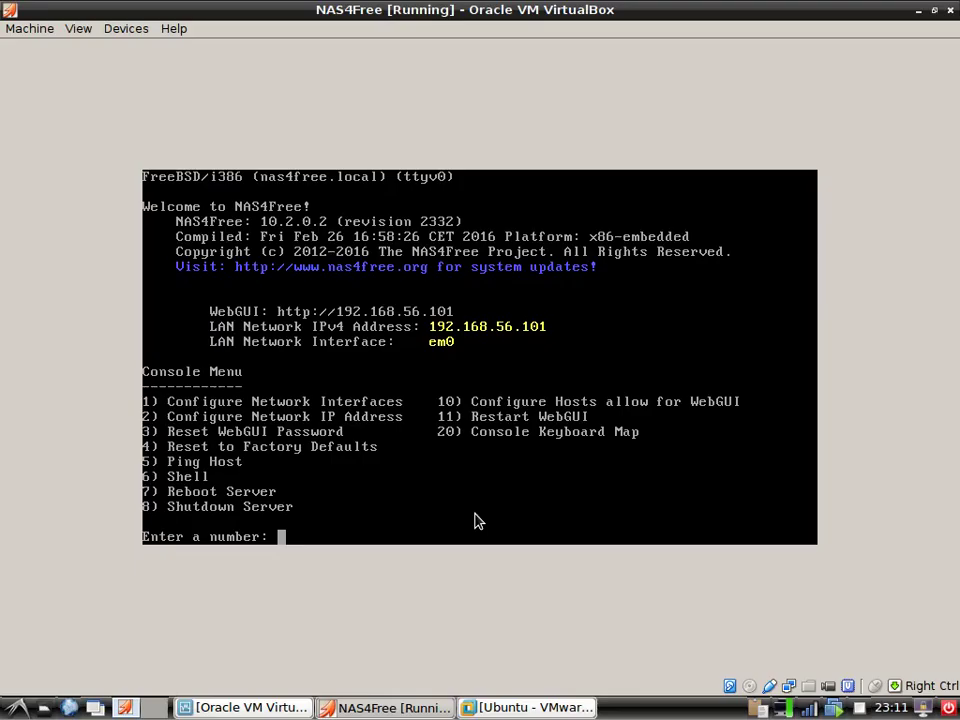
{"action": "type", "text": "2"}
{"action": "key", "text": "Return"}
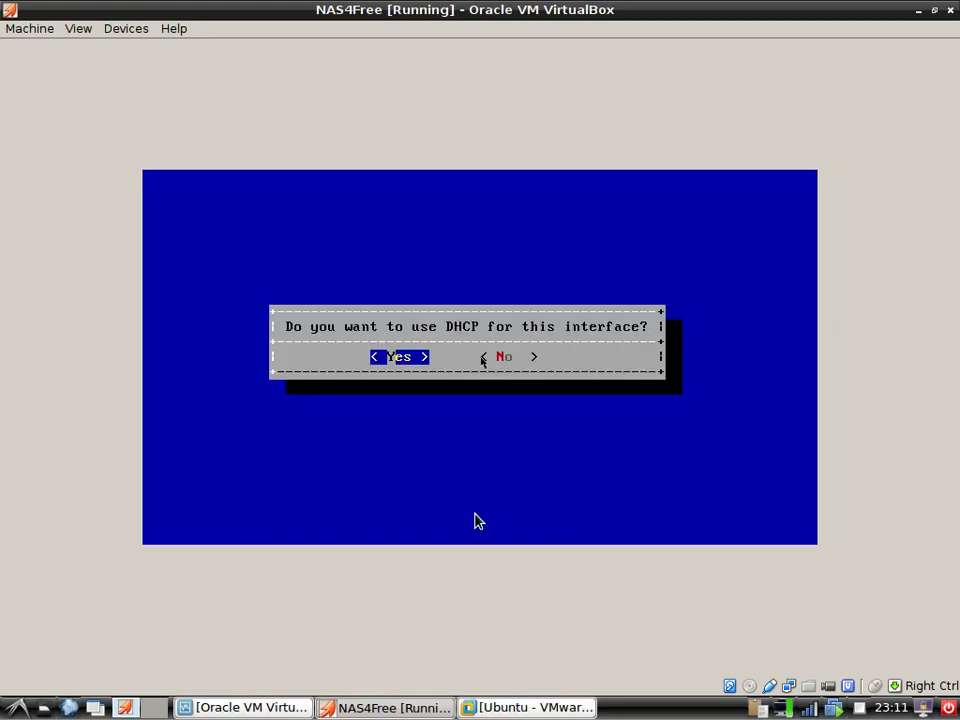
{"action": "key", "text": "Return"}
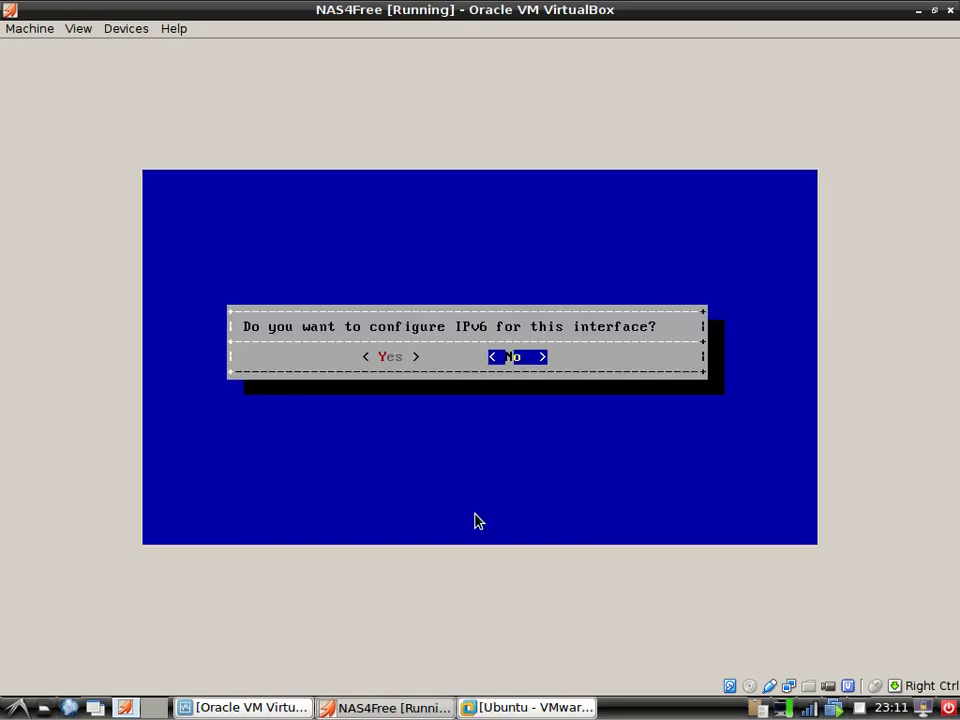
{"action": "key", "text": "Return"}
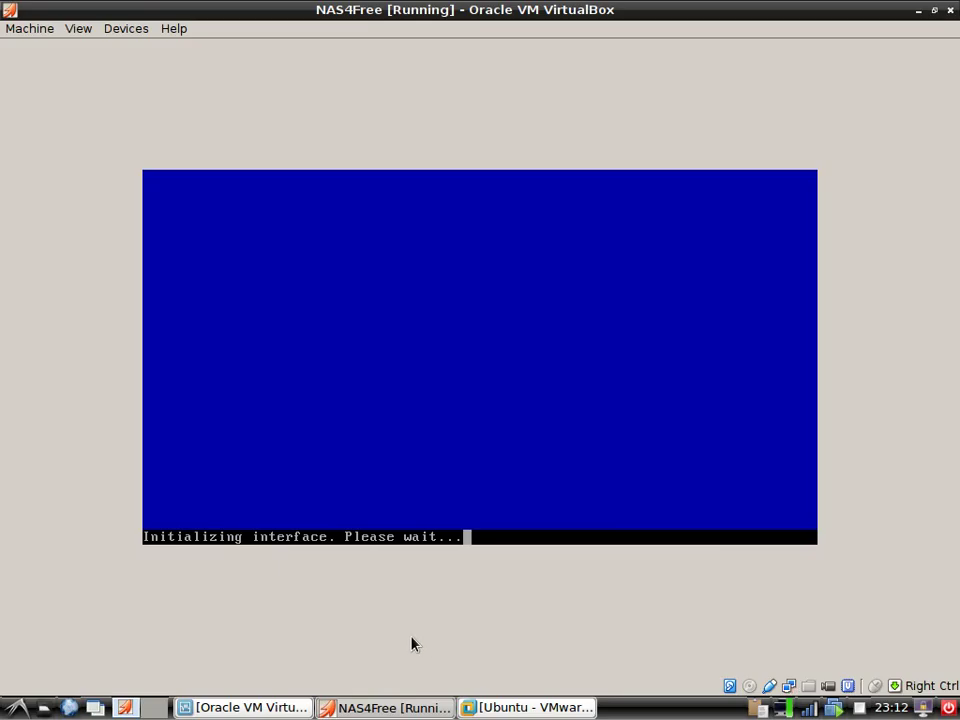
{"action": "left_click", "coordinate": [38, 28]}
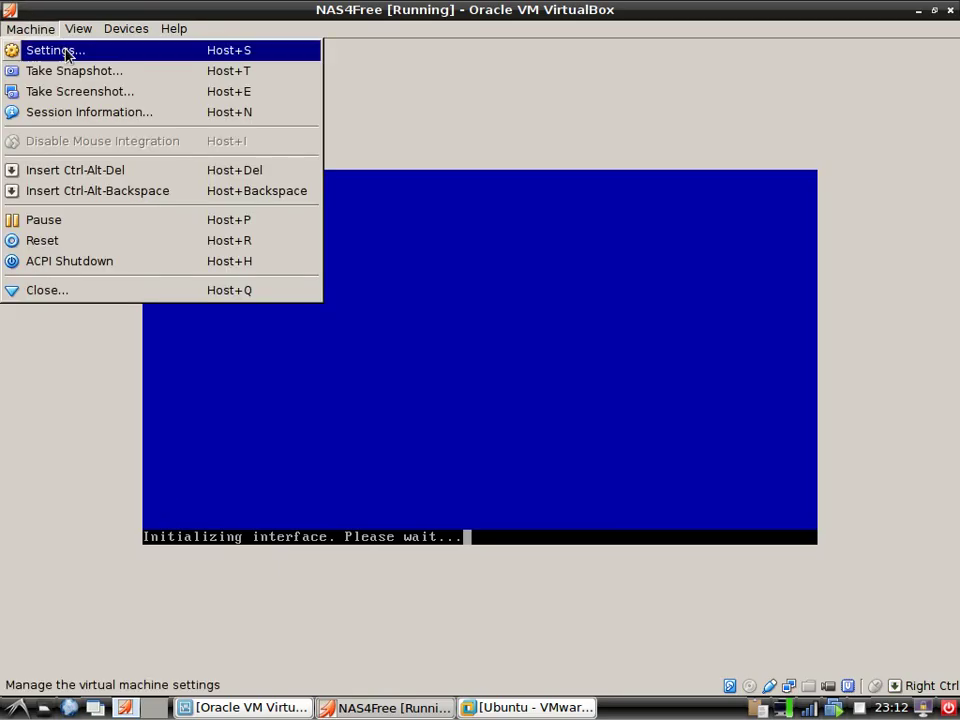
{"action": "left_click", "coordinate": [40, 47]}
{"action": "left_click", "coordinate": [255, 283]}
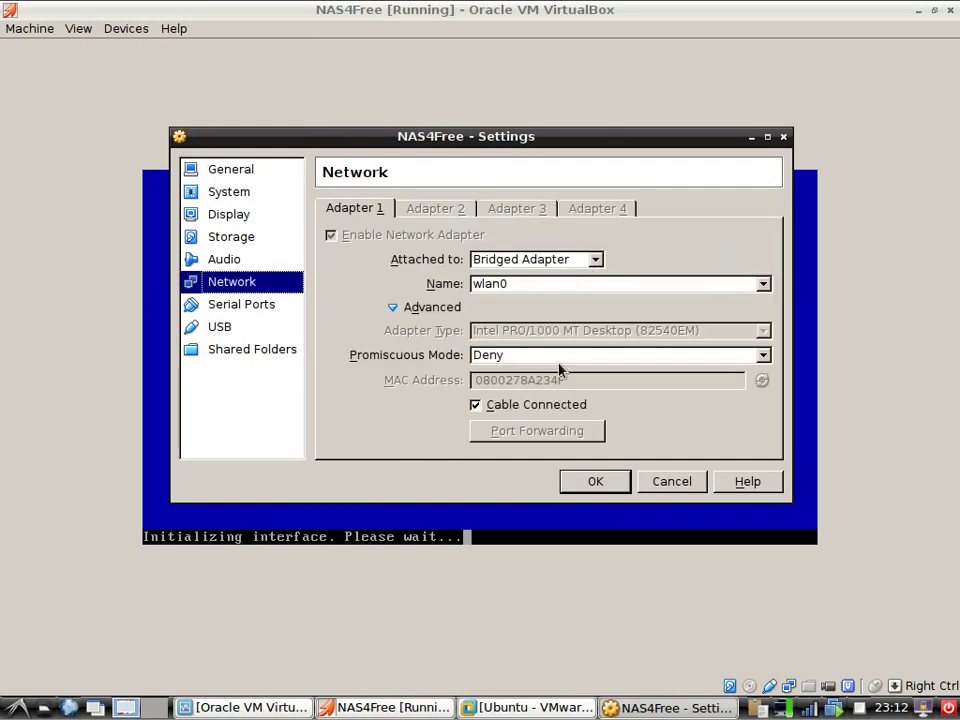
{"action": "left_click", "coordinate": [672, 482]}
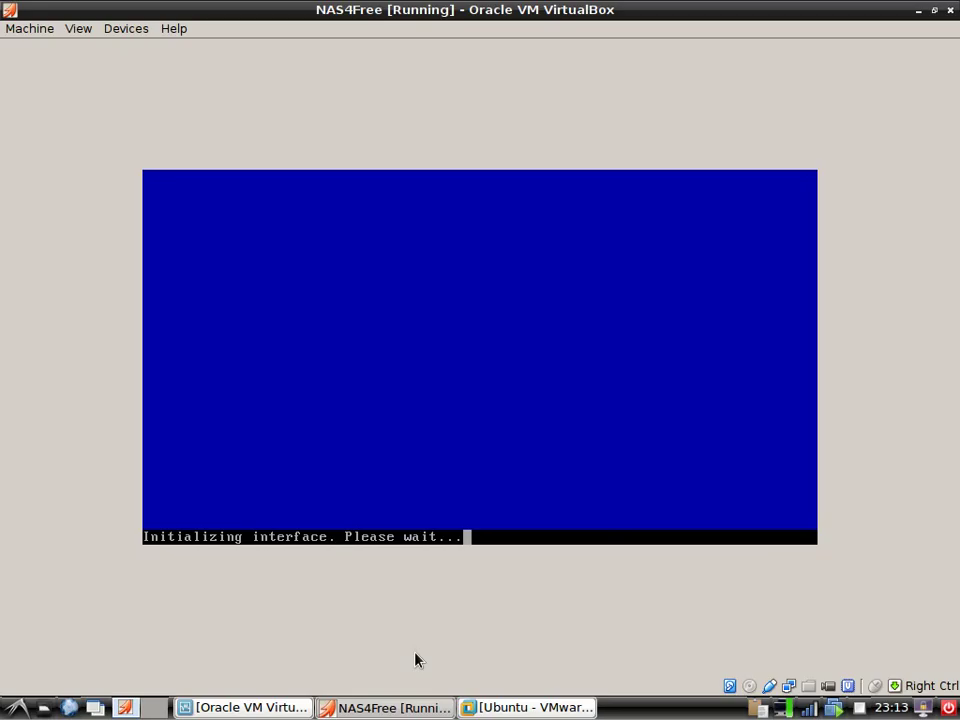
{"action": "left_click", "coordinate": [396, 706]}
Switch to VMware Workstation's Windows7-pc2 tab and give the VM input focus
{"action": "left_click", "coordinate": [491, 707]}
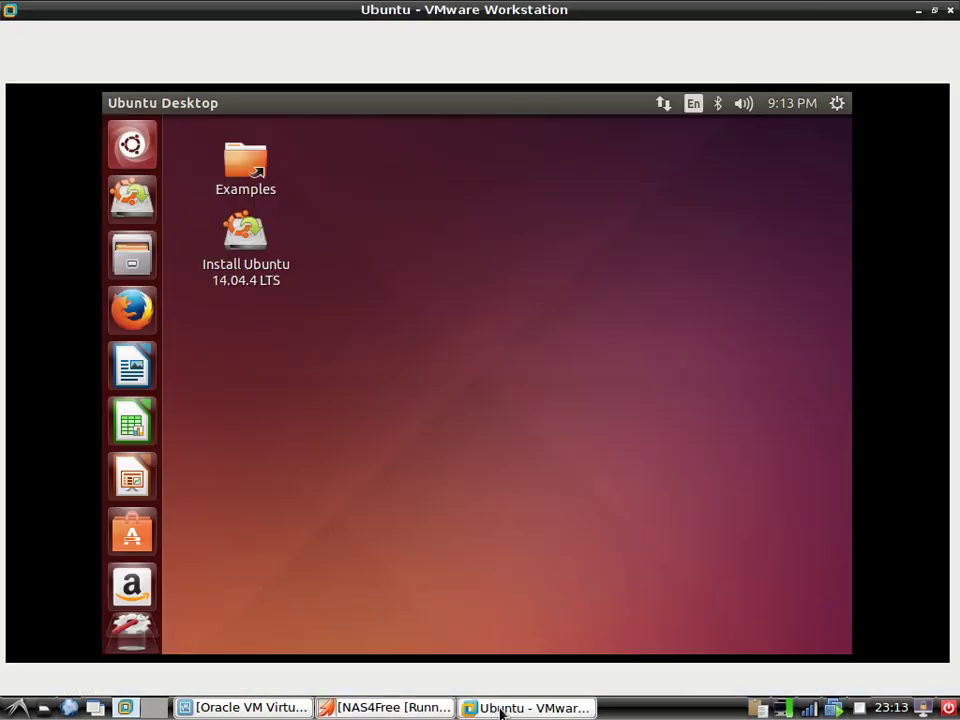
{"action": "left_click", "coordinate": [497, 707]}
{"action": "left_click", "coordinate": [426, 710]}
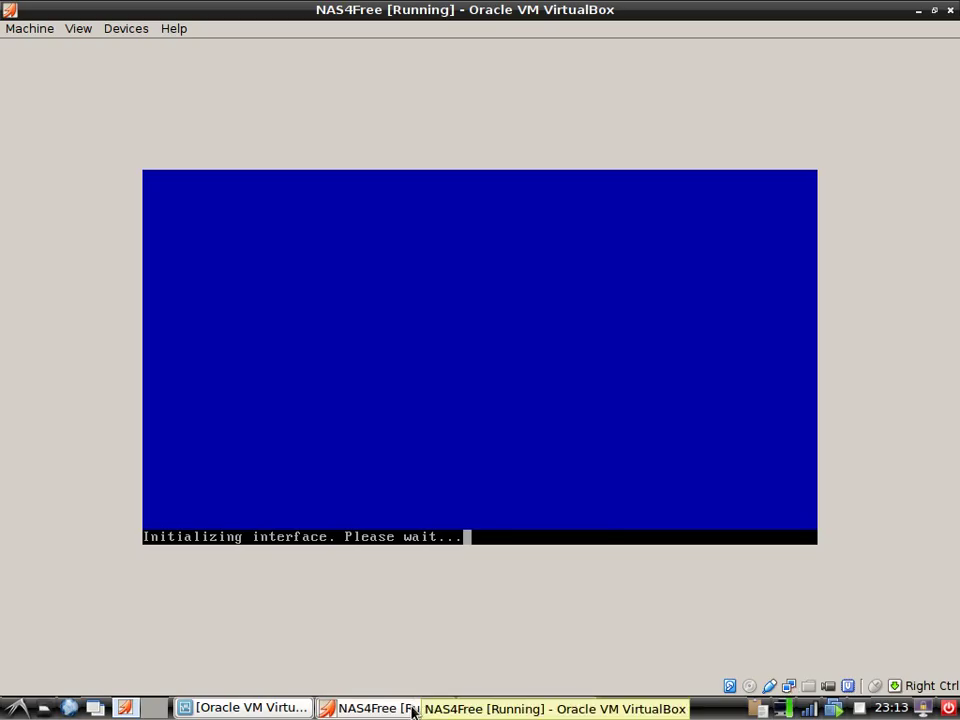
{"action": "left_click", "coordinate": [412, 708]}
{"action": "left_click", "coordinate": [521, 708]}
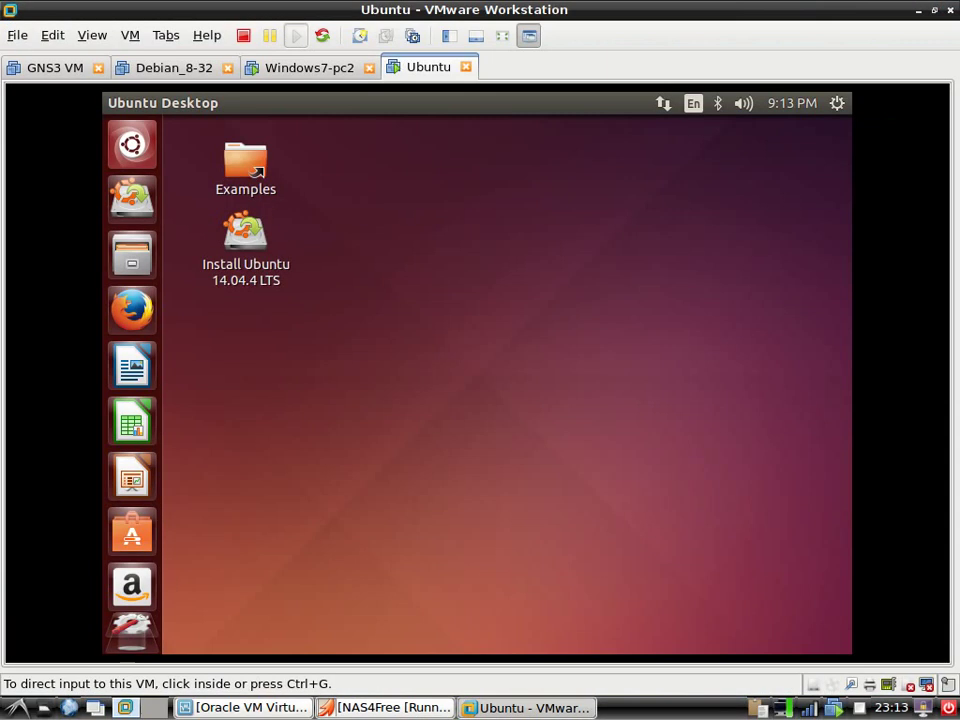
{"action": "left_click", "coordinate": [314, 74]}
{"action": "left_click", "coordinate": [697, 597]}
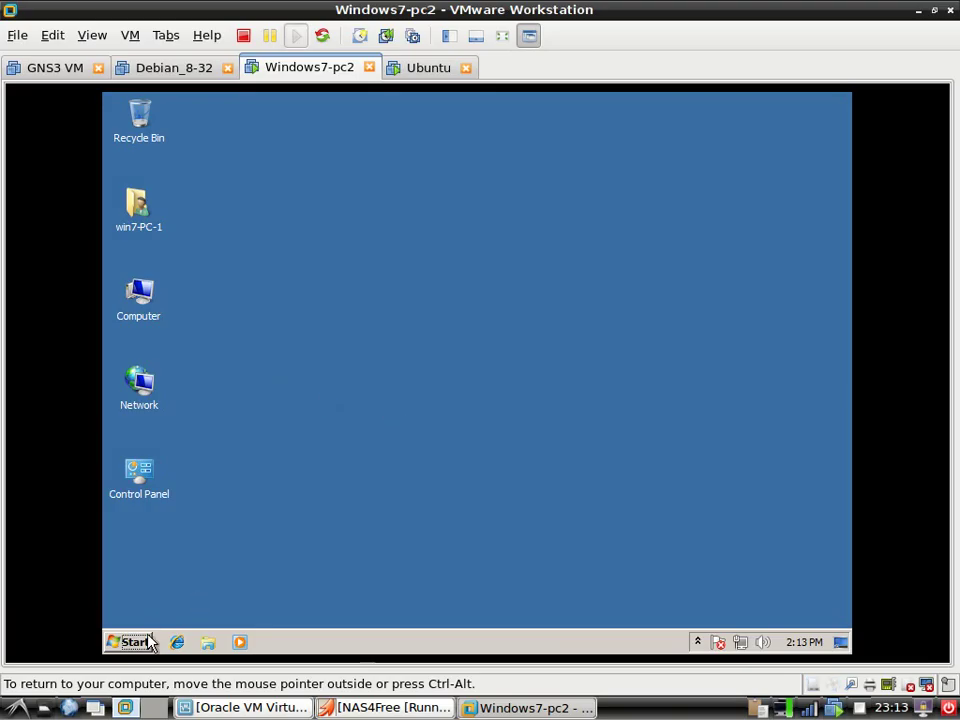
View the Windows 7 Local Area Connection's IP details from the Network and Sharing Center
{"action": "right_click", "coordinate": [739, 641]}
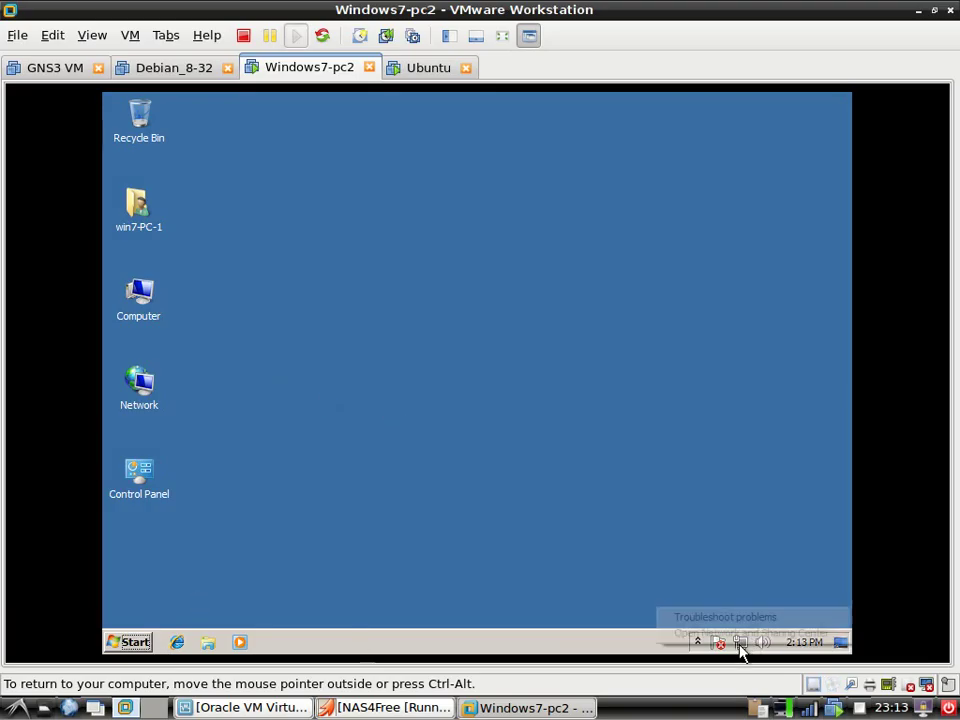
{"action": "left_click", "coordinate": [741, 634]}
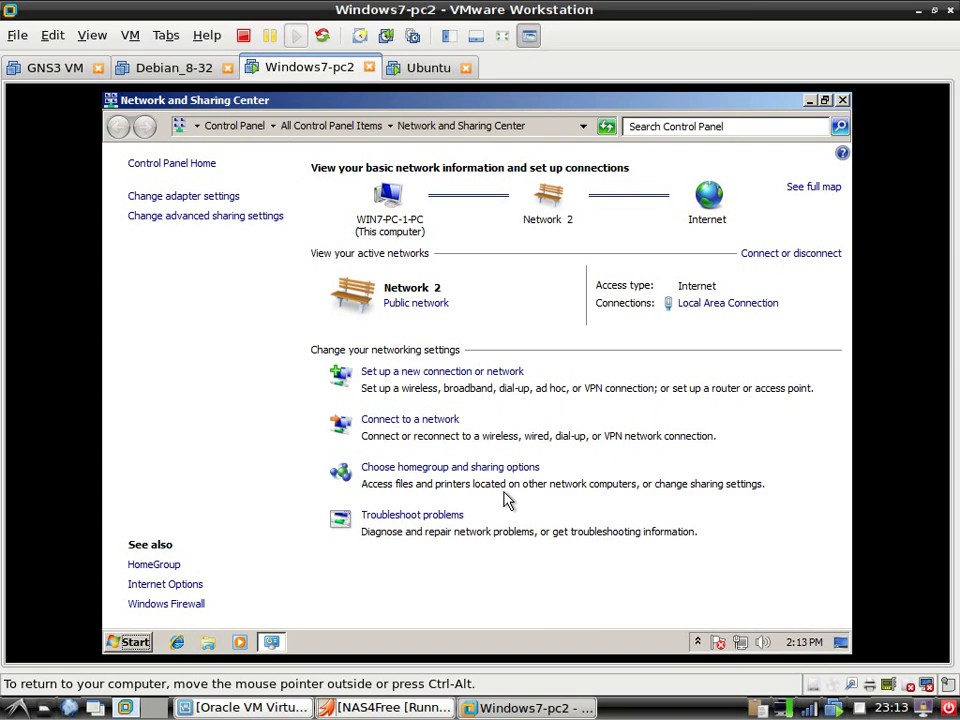
{"action": "left_click", "coordinate": [726, 306]}
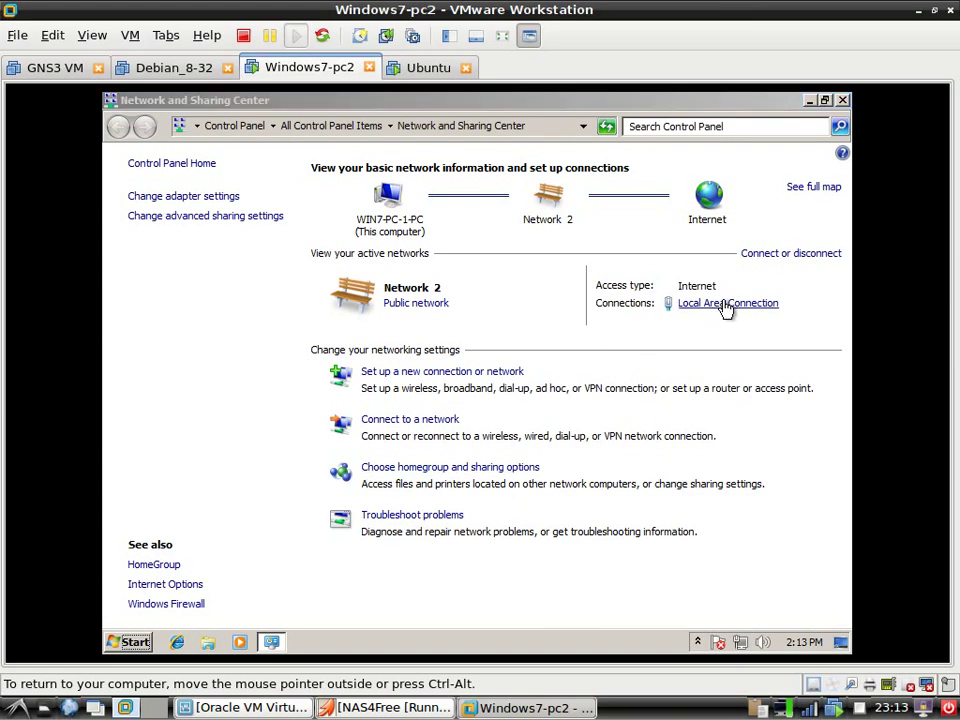
{"action": "left_click", "coordinate": [364, 352]}
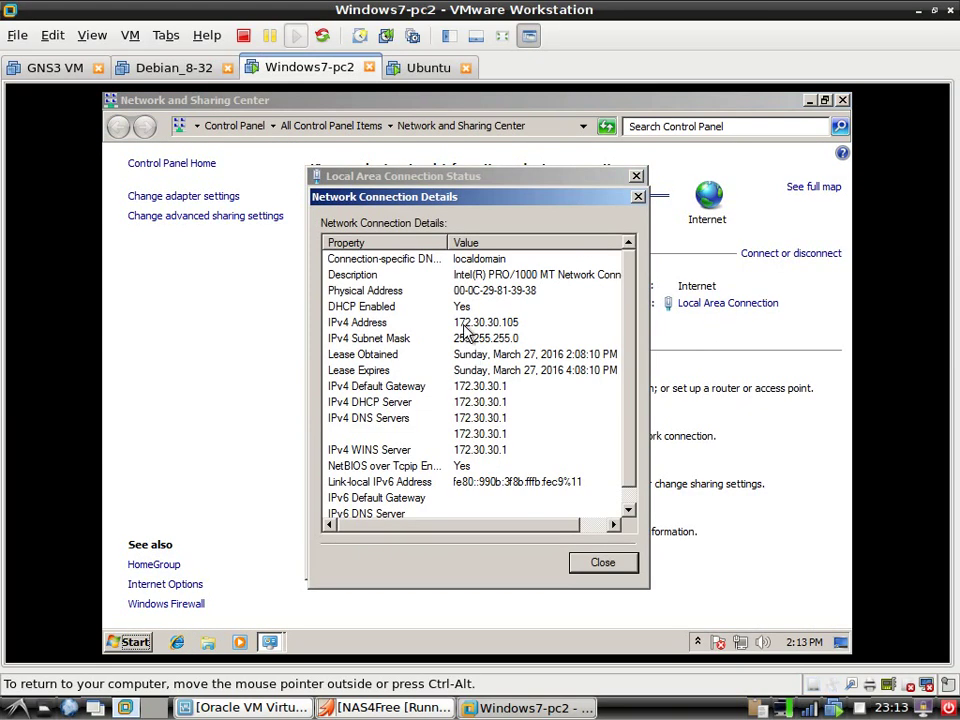
Close the connection dialogs, open advanced sharing settings, and return to the NAS4Free console
{"action": "left_click", "coordinate": [602, 562]}
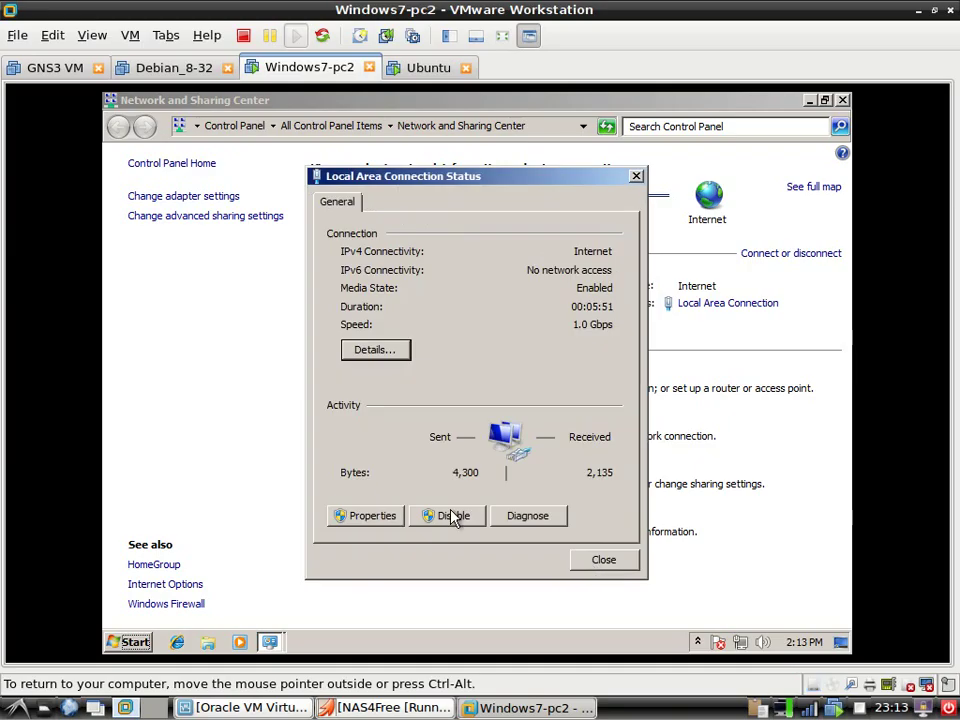
{"action": "left_click", "coordinate": [622, 565]}
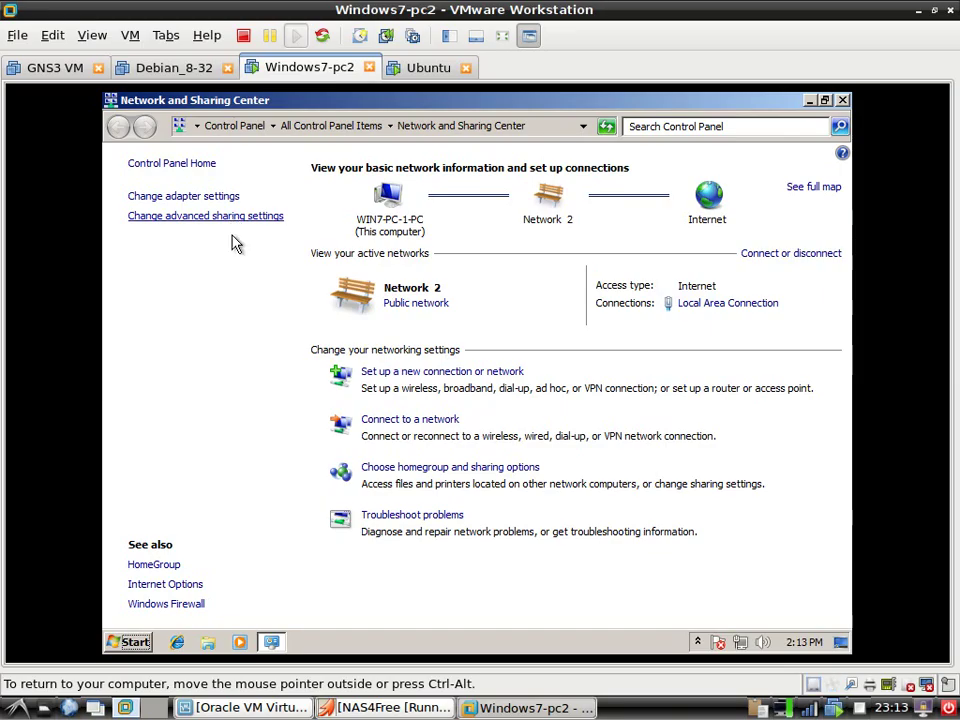
{"action": "left_click", "coordinate": [215, 216]}
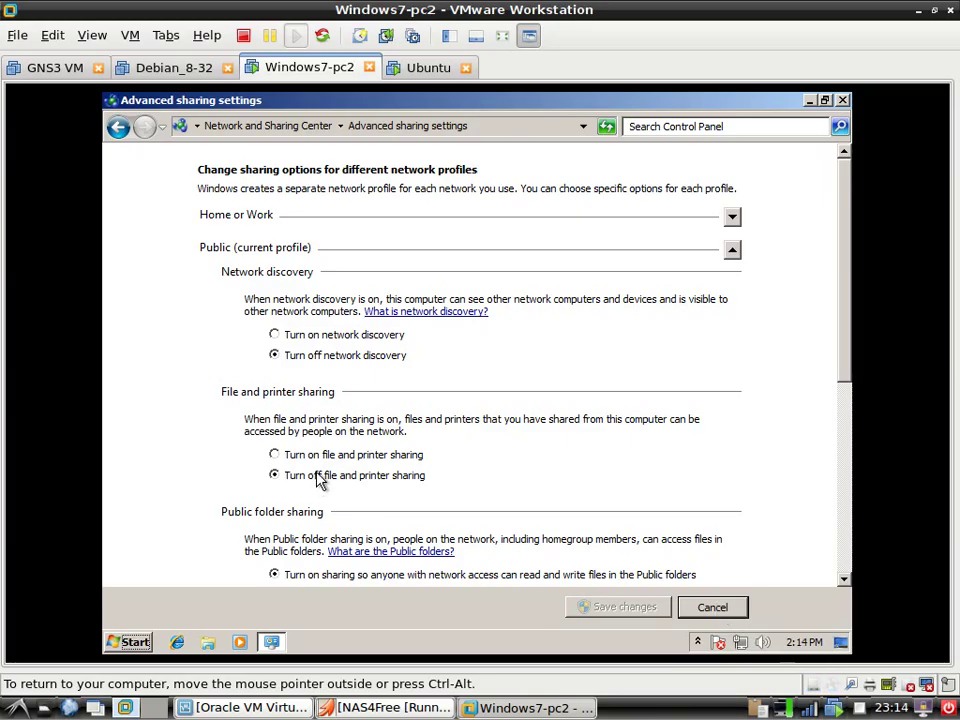
{"action": "left_click", "coordinate": [394, 708]}
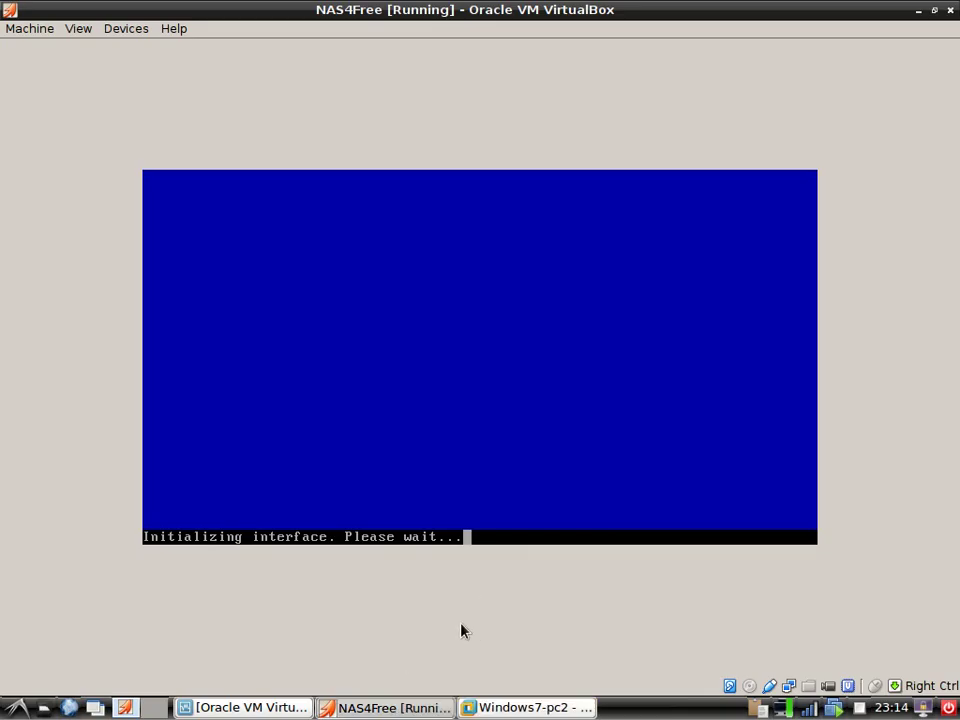
Restore and move the NAS4Free window, choose console option 2, and decline DHCP
{"action": "left_click", "coordinate": [934, 10]}
{"action": "left_click_drag", "start_coordinate": [523, 128], "coordinate": [462, 211]}
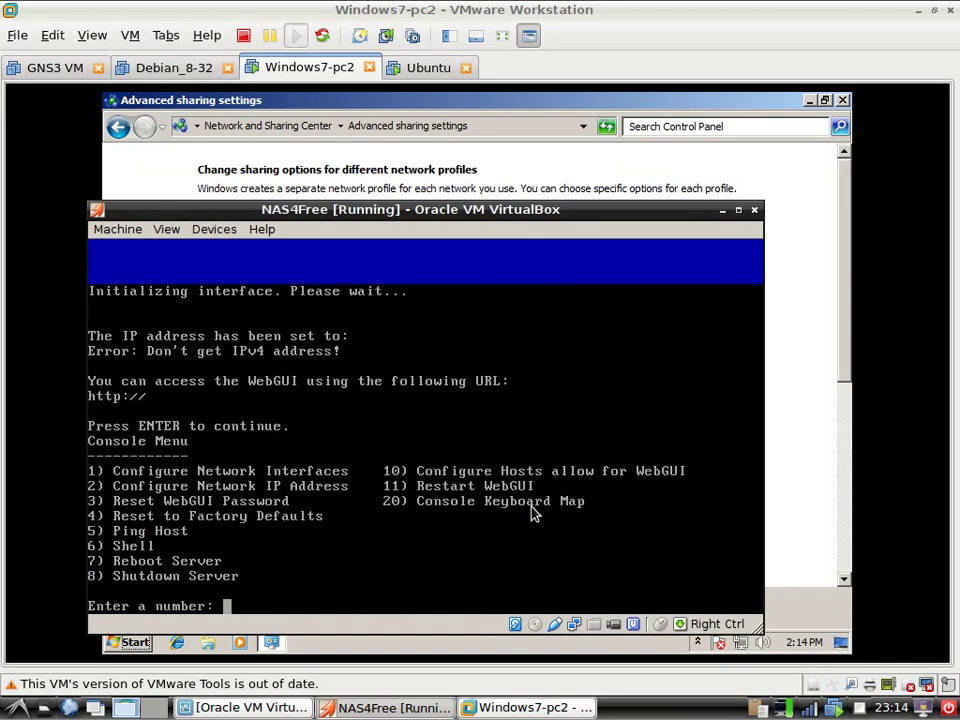
{"action": "key", "text": "Up"}
{"action": "key", "text": "BackSpace"}
{"action": "key", "text": "BackSpace"}
{"action": "key", "text": "BackSpace"}
{"action": "key", "text": "BackSpace"}
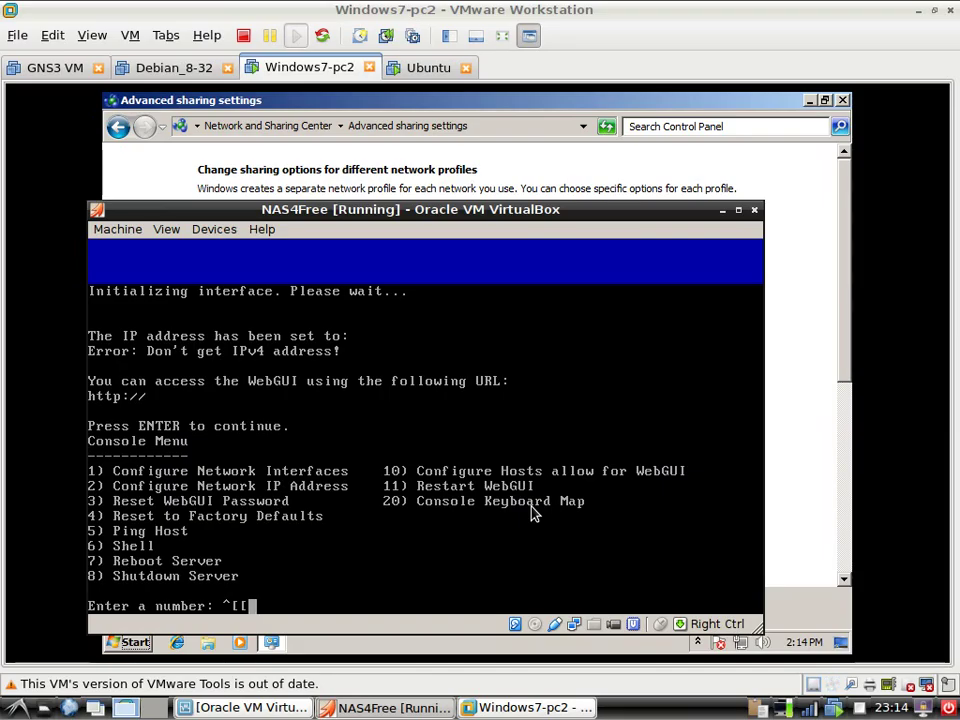
{"action": "type", "text": "2"}
{"action": "key", "text": "Return"}
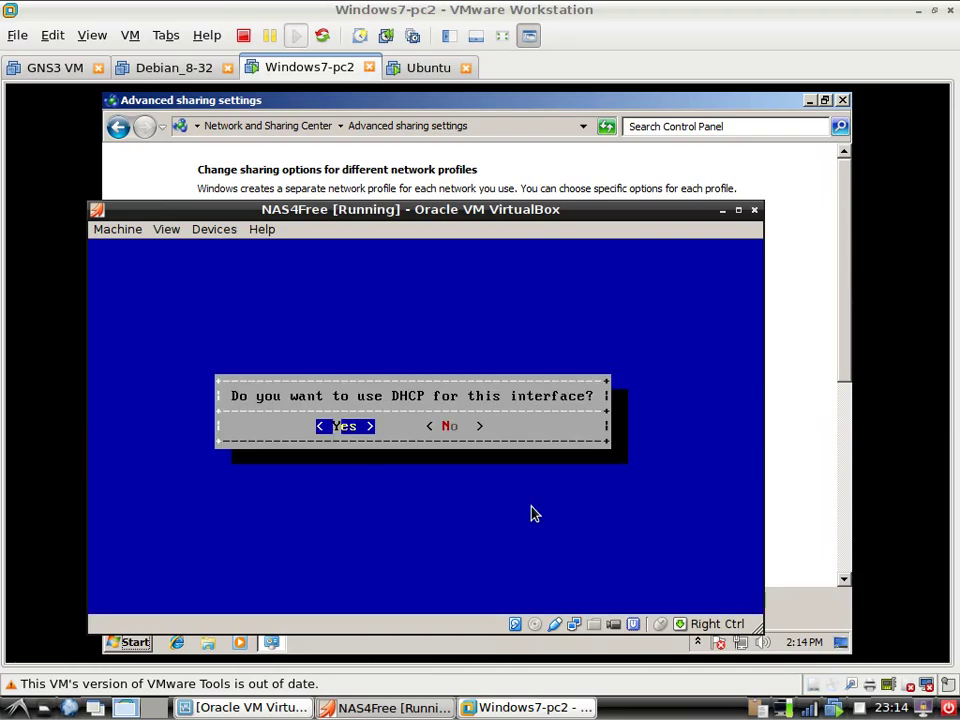
{"action": "key", "text": "Right"}
{"action": "key", "text": "Return"}
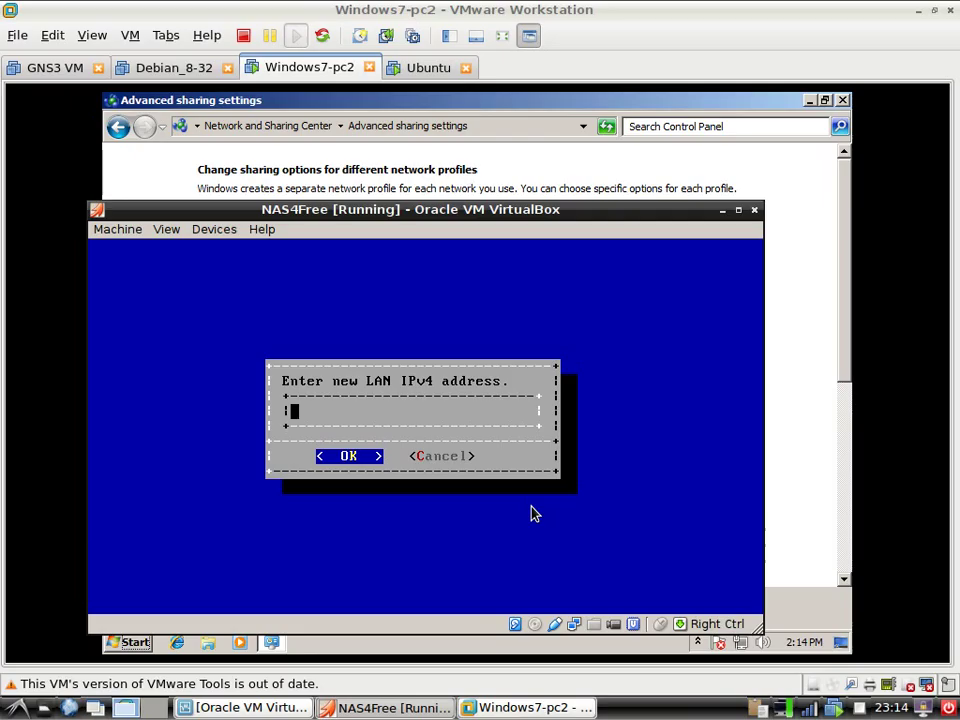
Enter LAN address 172.30.30.250/24, gateway and DNS 172.30.30.1, and decline IPv6
{"action": "type", "text": "172.30.30."}
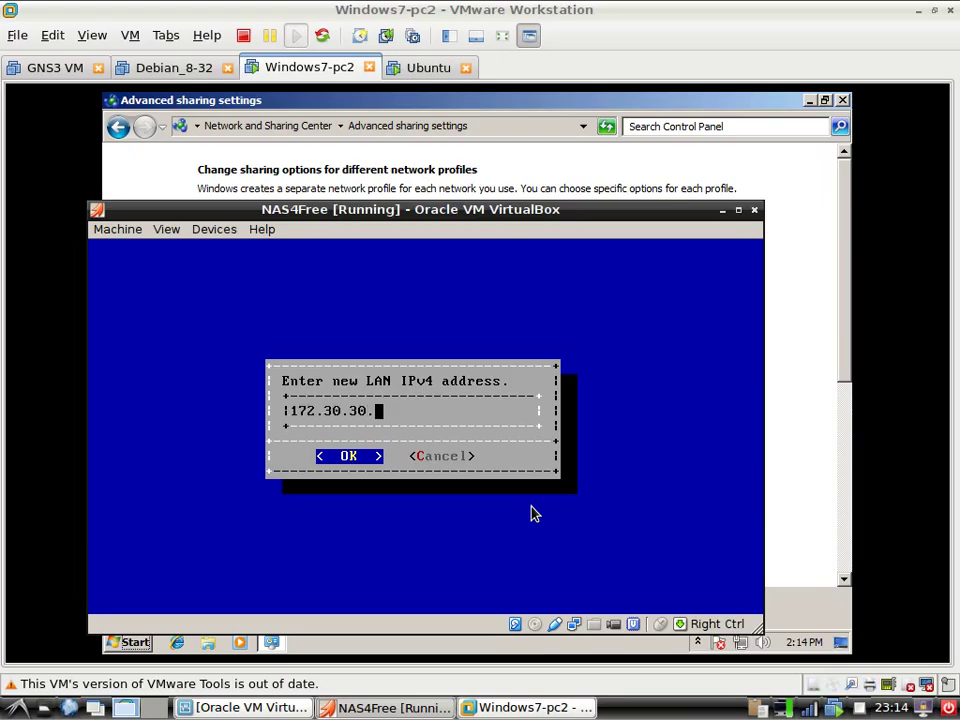
{"action": "type", "text": "250"}
{"action": "key", "text": "Return"}
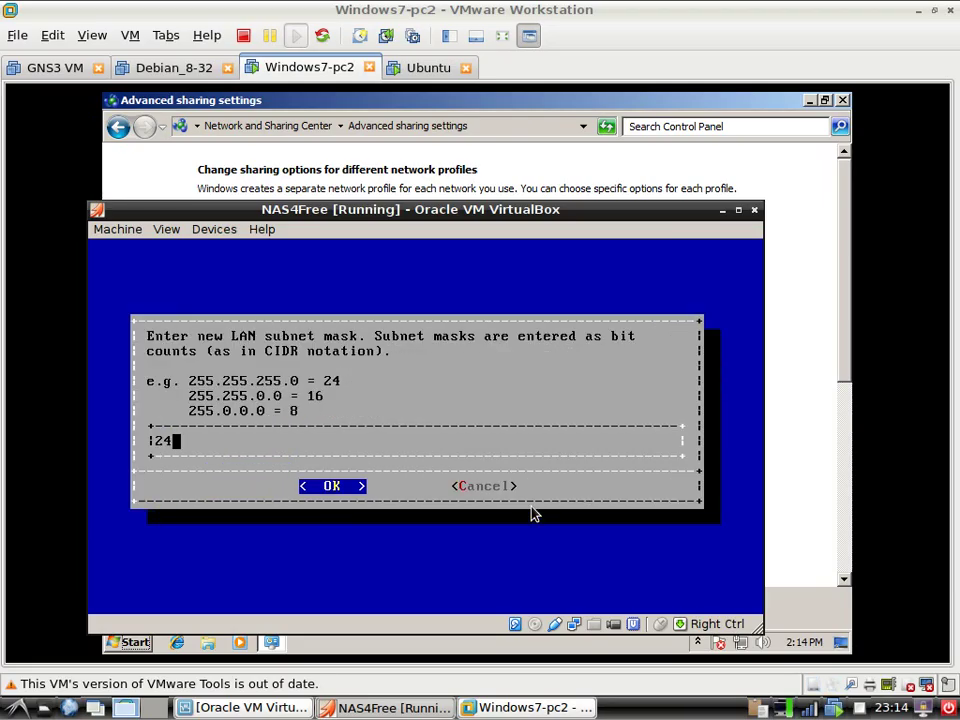
{"action": "key", "text": "Return"}
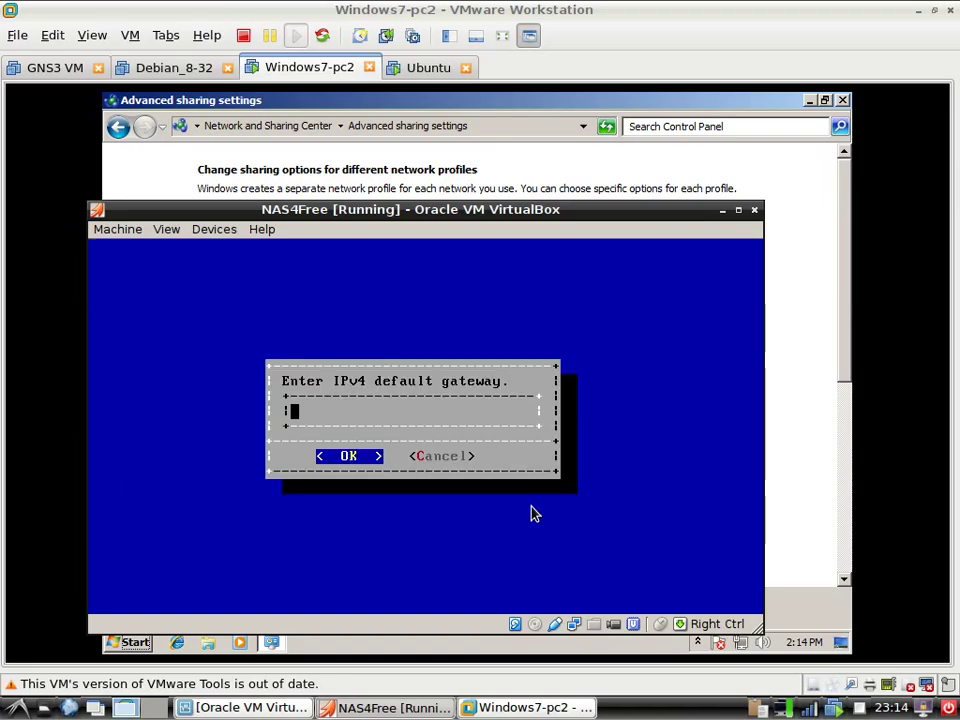
{"action": "type", "text": "172.30.30.1"}
{"action": "key", "text": "Return"}
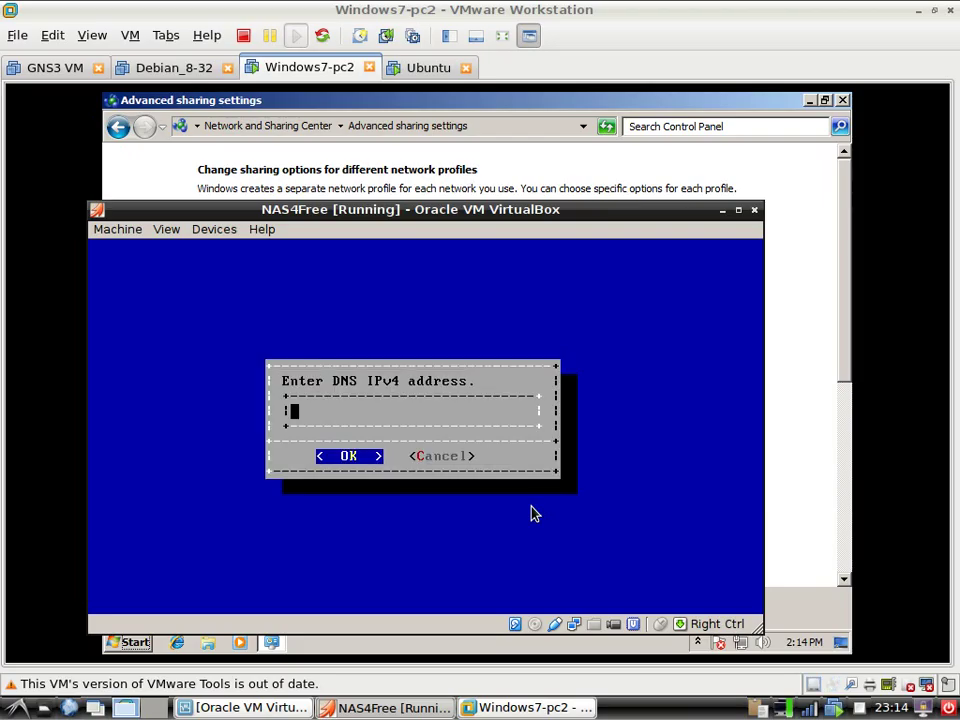
{"action": "type", "text": "172.30.3"}
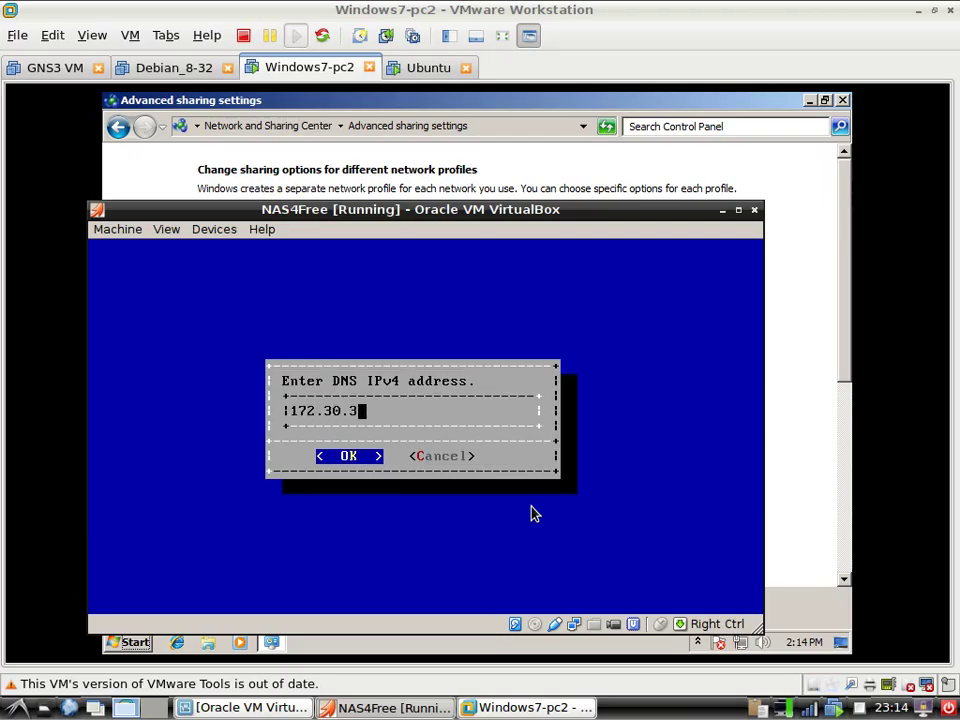
{"action": "type", "text": "0.1"}
{"action": "key", "text": "Return"}
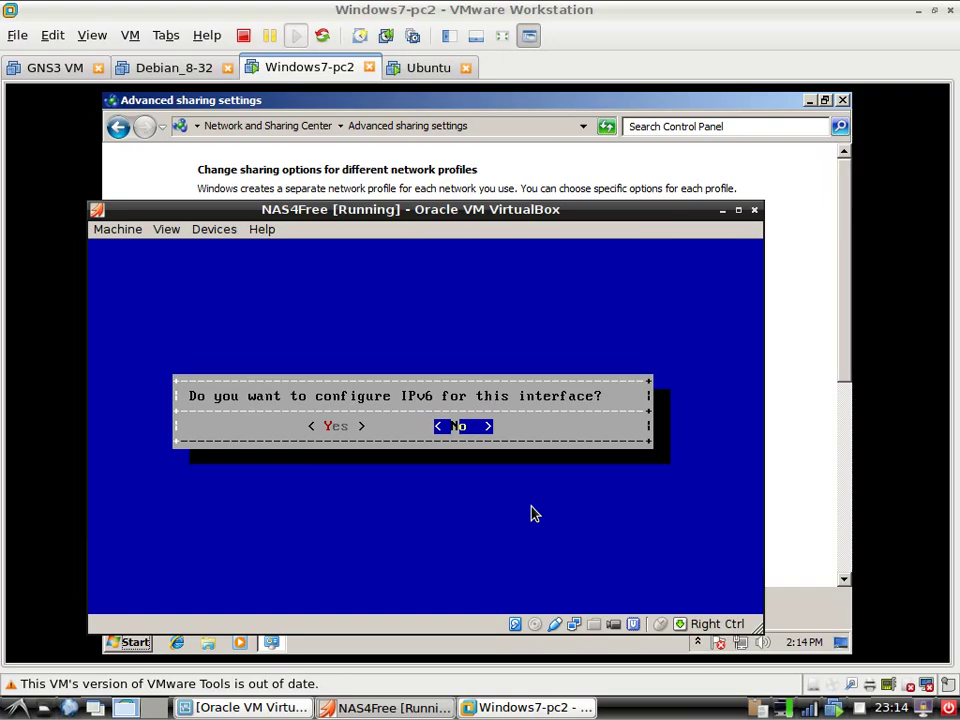
{"action": "key", "text": "Return"}
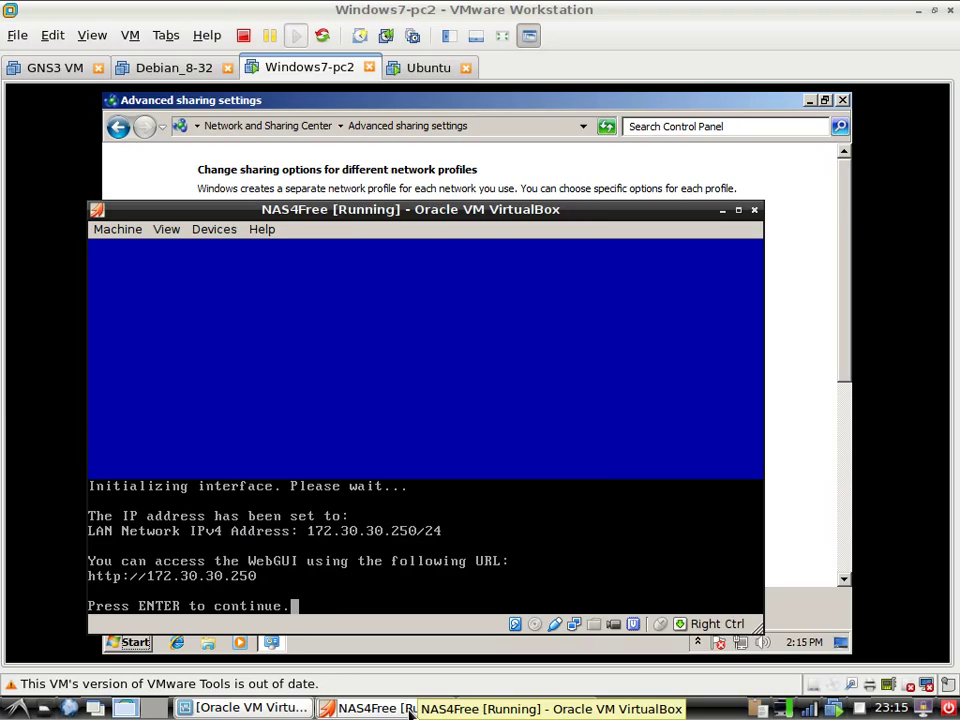
{"action": "key", "text": "Return"}
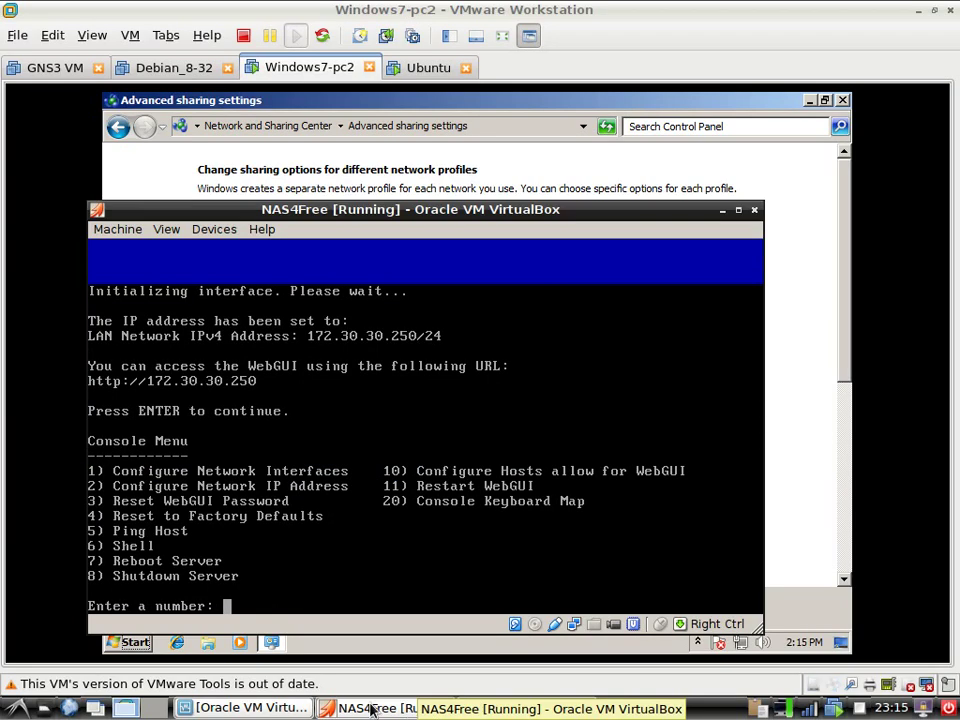
Turn on file and printer sharing for the Public profile, save, and close the Network and Sharing Center
{"action": "left_click", "coordinate": [390, 707]}
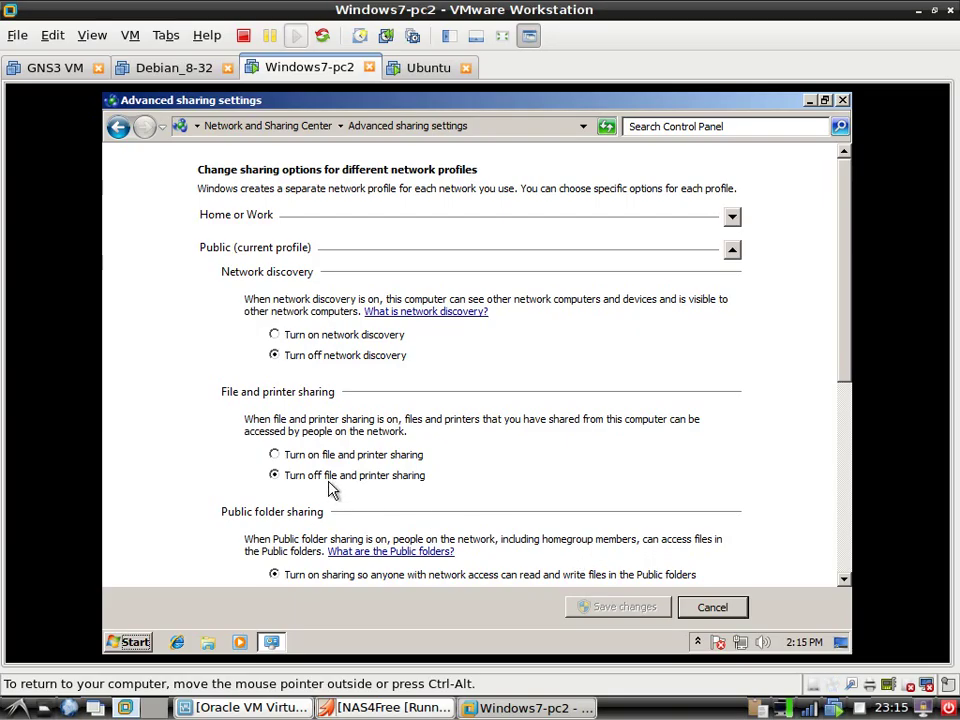
{"action": "left_click", "coordinate": [325, 457]}
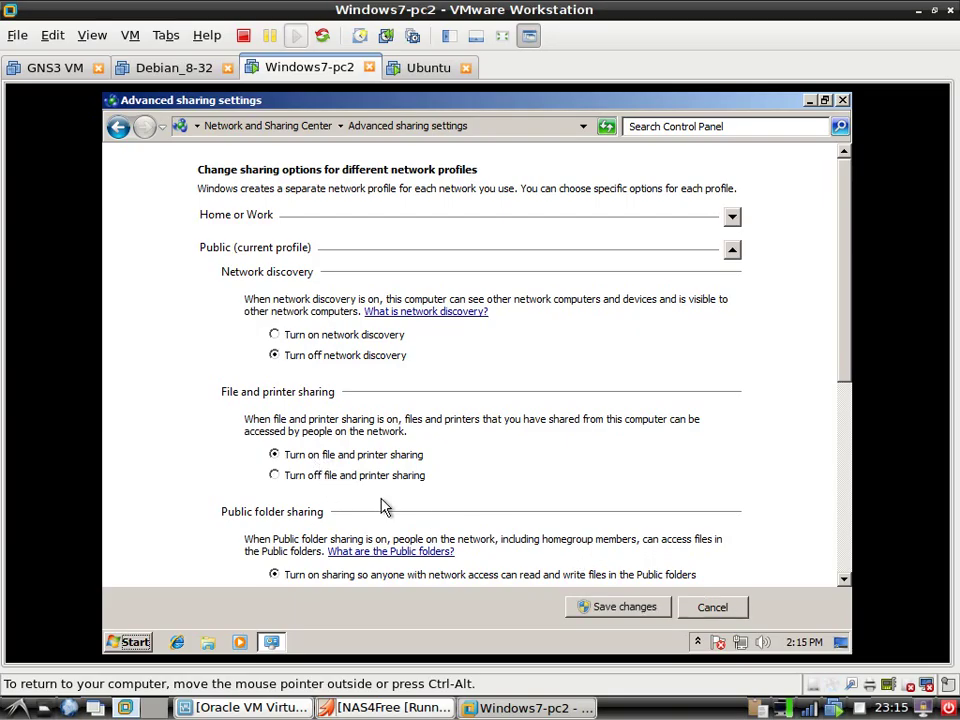
{"action": "left_click", "coordinate": [610, 612]}
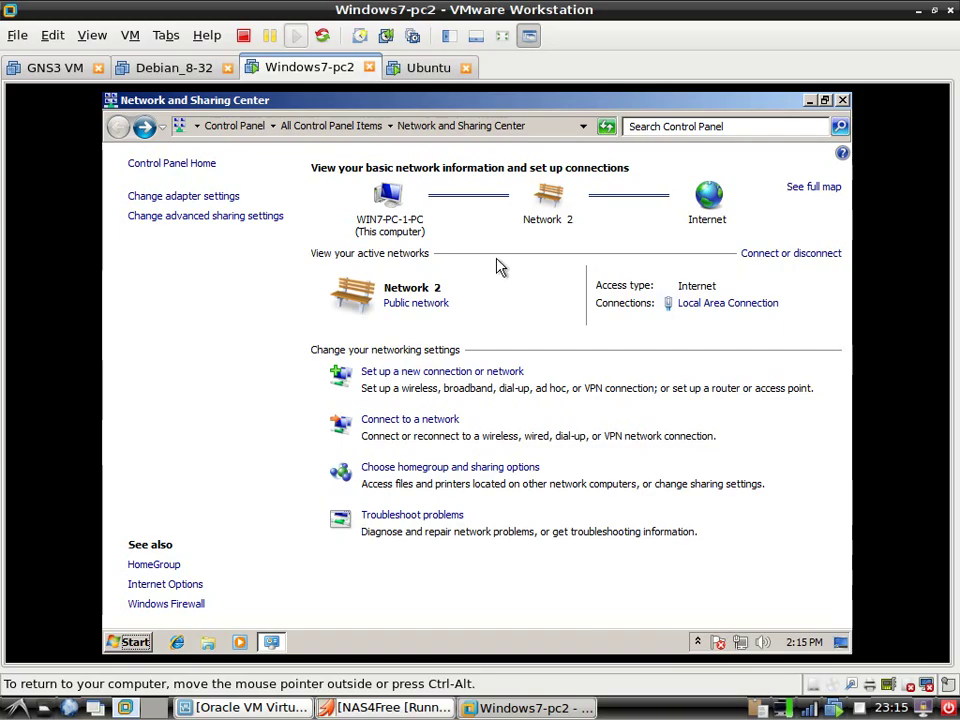
{"action": "left_click", "coordinate": [842, 101]}
Create a new folder named win-share on the Windows 7 desktop
{"action": "right_click", "coordinate": [332, 266]}
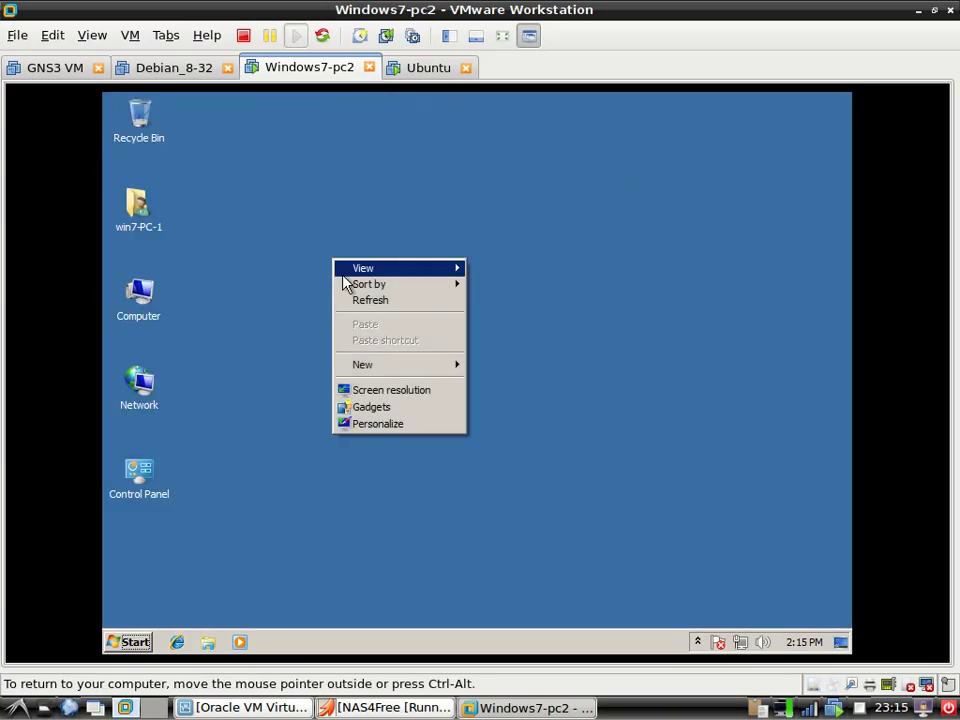
{"action": "left_click", "coordinate": [457, 366]}
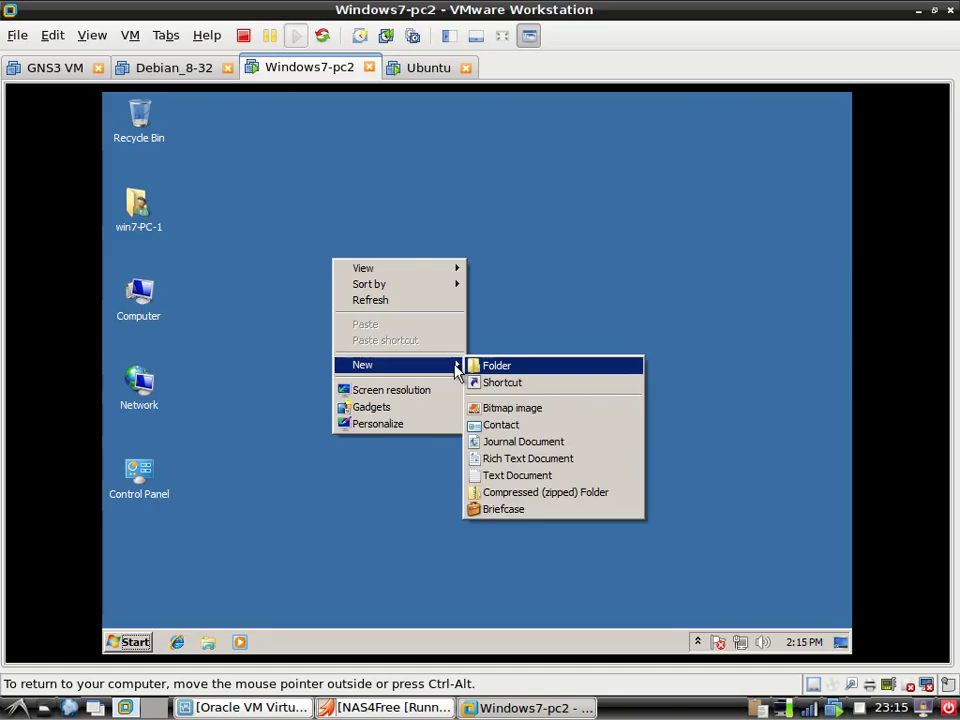
{"action": "left_click", "coordinate": [512, 366]}
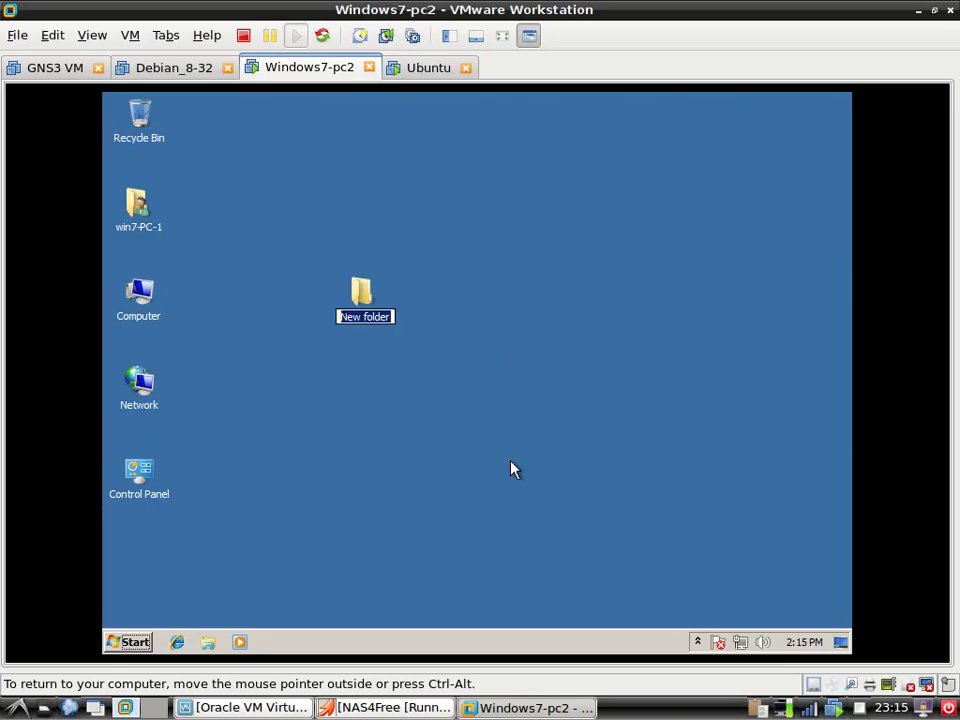
{"action": "type", "text": "win-"}
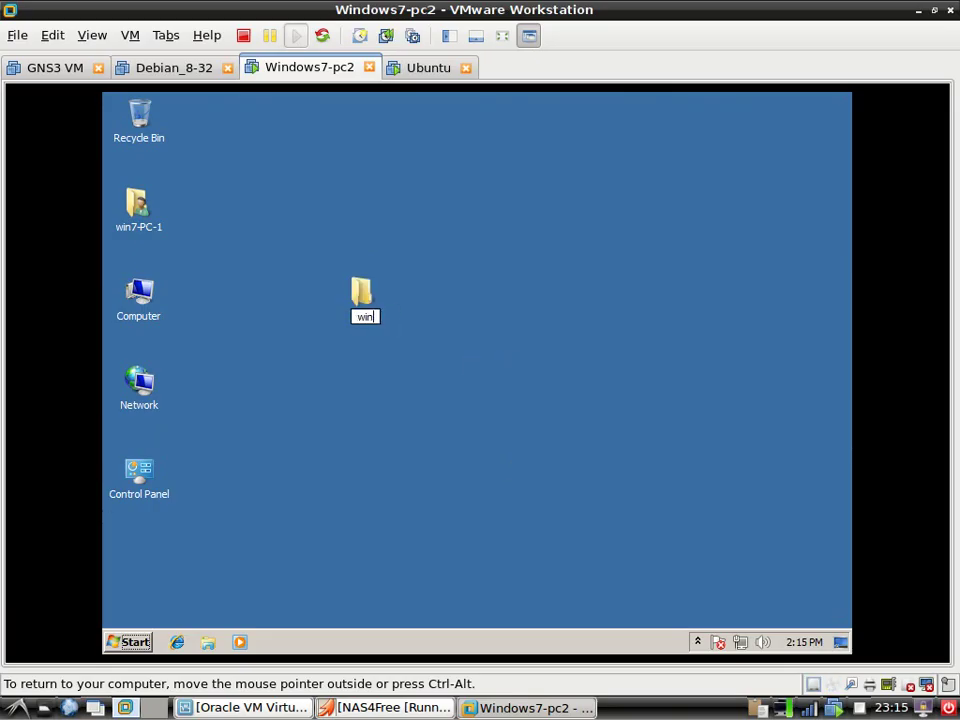
{"action": "type", "text": "share"}
{"action": "key", "text": "Return"}
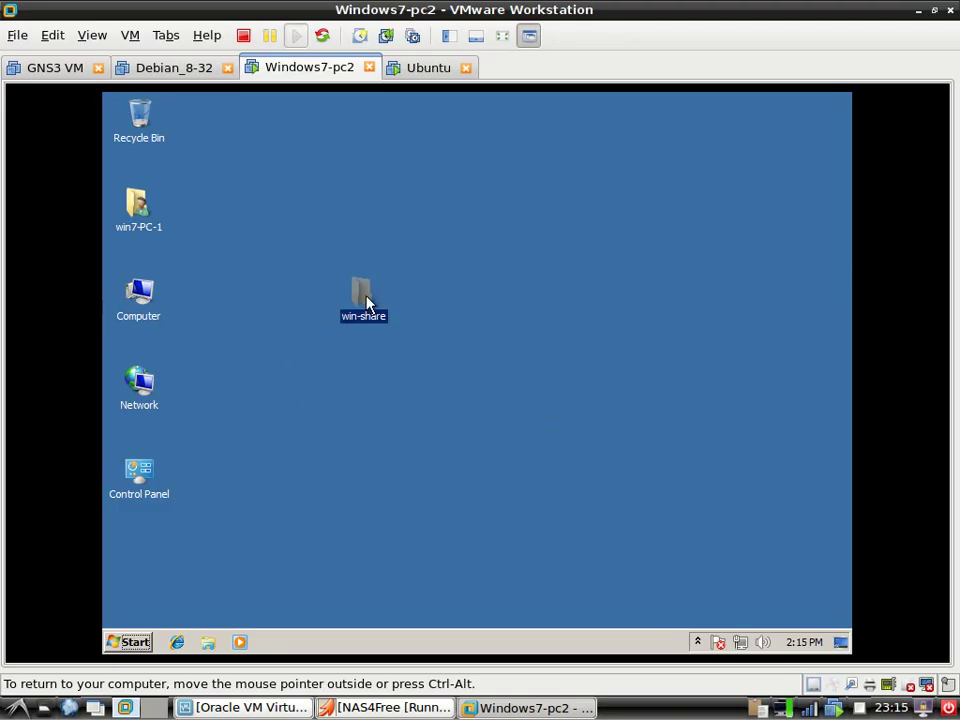
{"action": "right_click", "coordinate": [366, 302]}
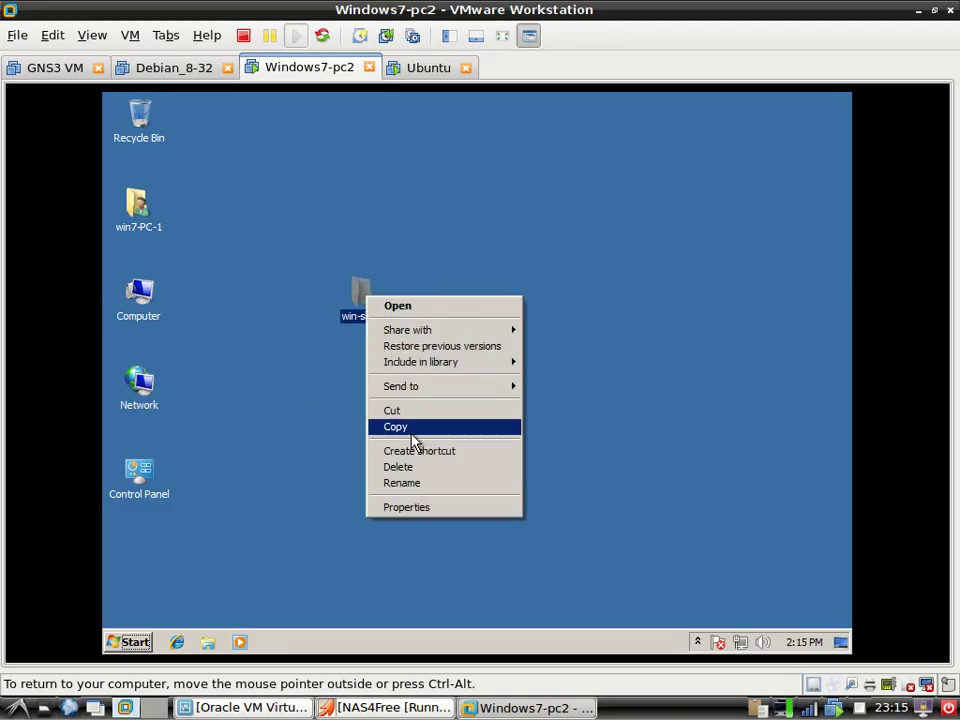
{"action": "mouse_move", "coordinate": [435, 341]}
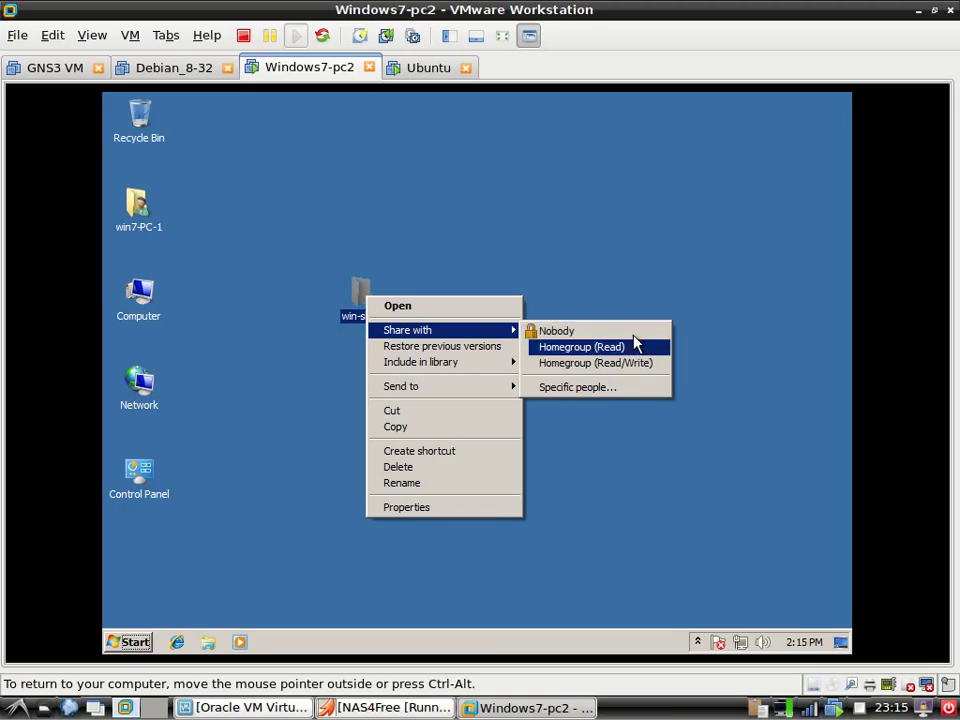
{"action": "left_click", "coordinate": [620, 400]}
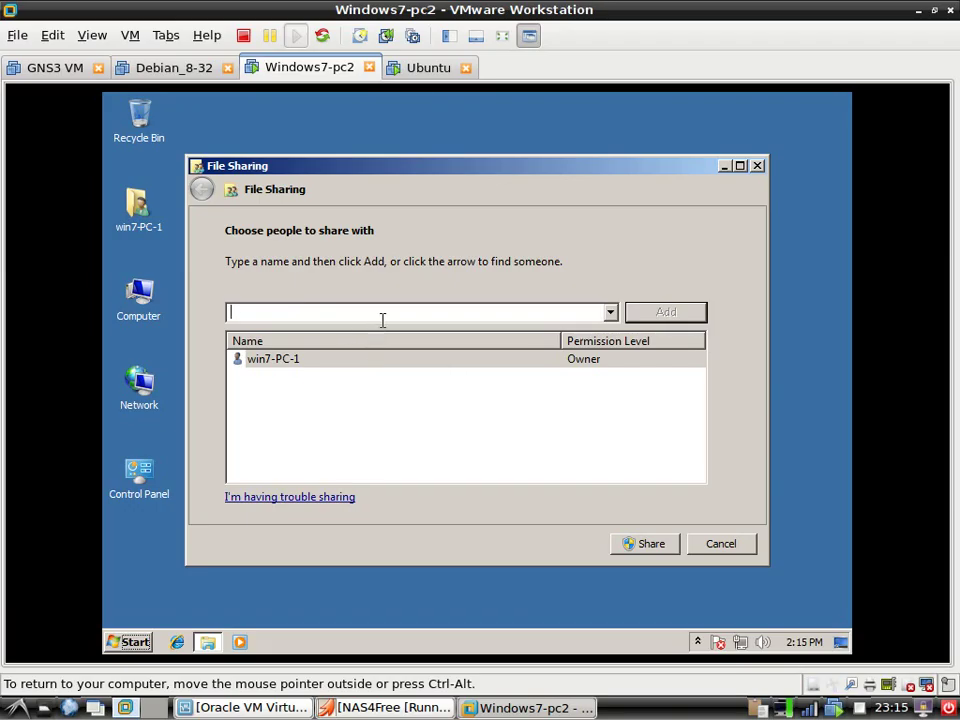
{"action": "type", "text": "ever"}
{"action": "left_click", "coordinate": [726, 545]}
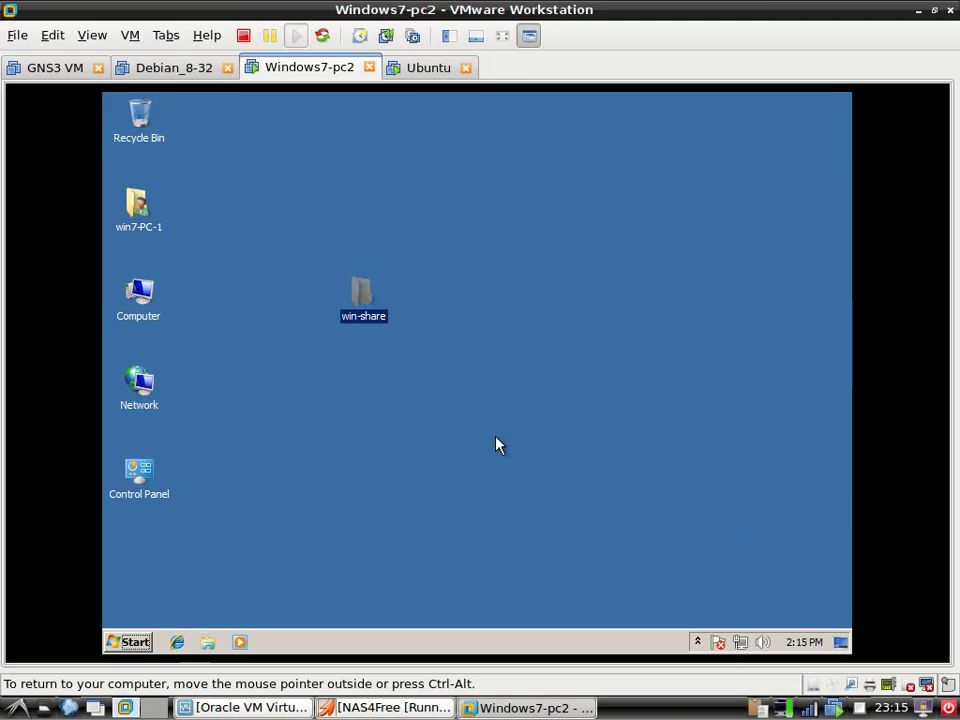
{"action": "right_click", "coordinate": [370, 326]}
In win-share's Properties, enable Advanced Sharing with share name win-share, then apply and confirm
{"action": "left_click", "coordinate": [339, 306]}
{"action": "right_click", "coordinate": [360, 306]}
{"action": "left_click", "coordinate": [418, 515]}
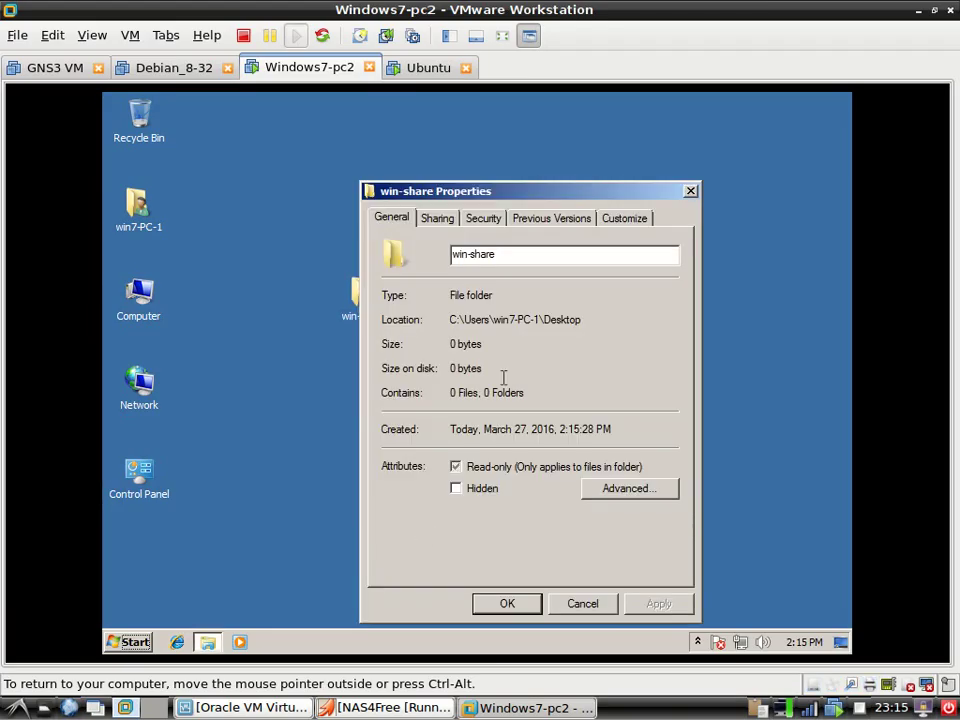
{"action": "left_click", "coordinate": [452, 220]}
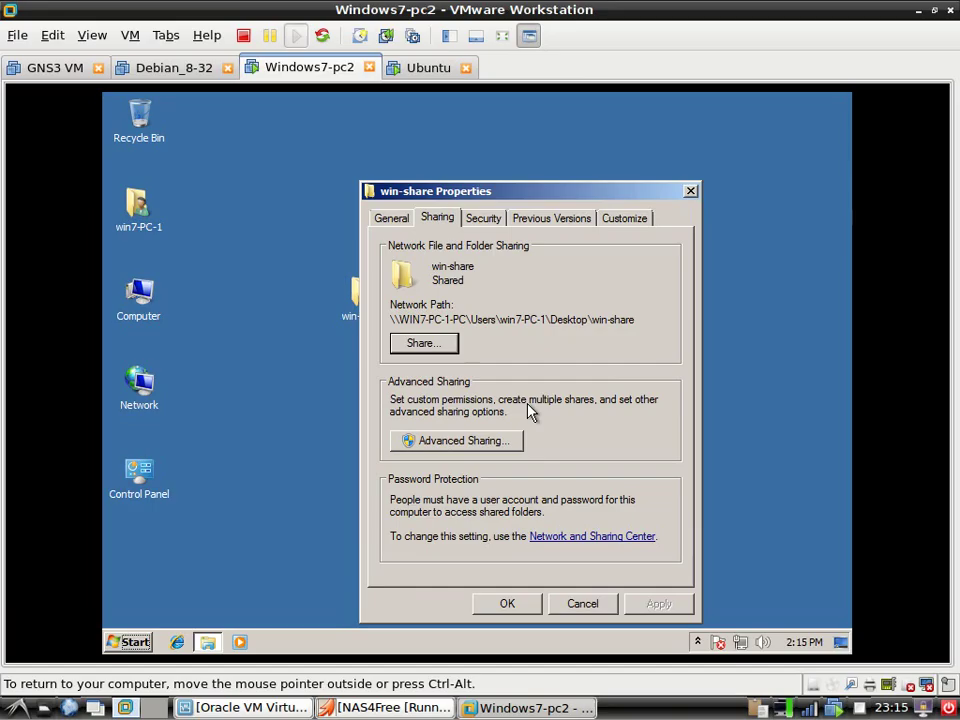
{"action": "left_click", "coordinate": [425, 344]}
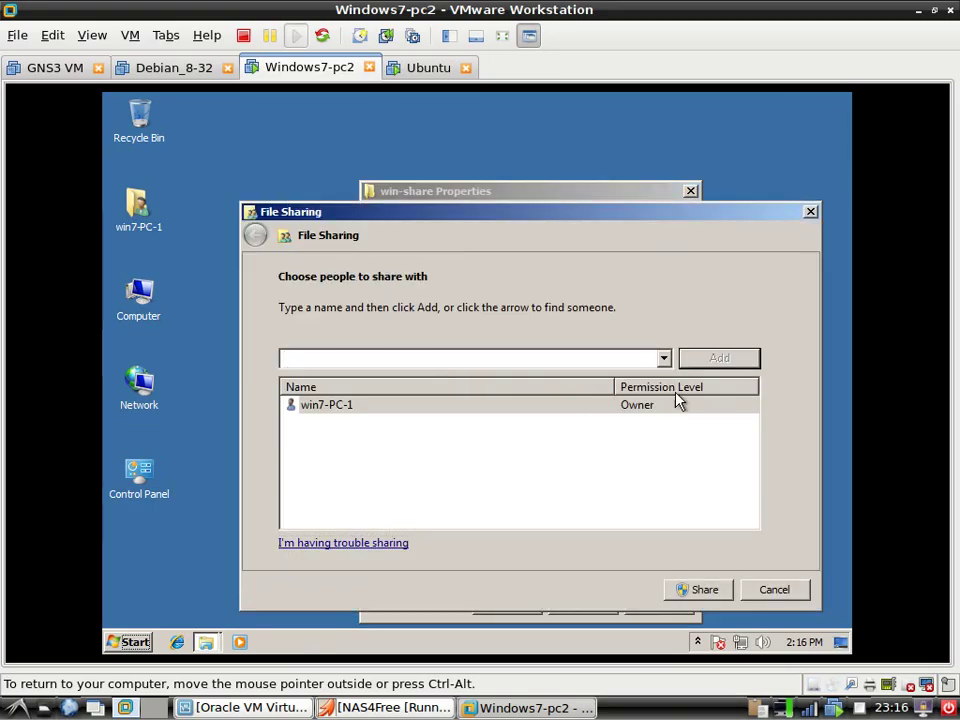
{"action": "left_click", "coordinate": [778, 597]}
{"action": "left_click", "coordinate": [461, 439]}
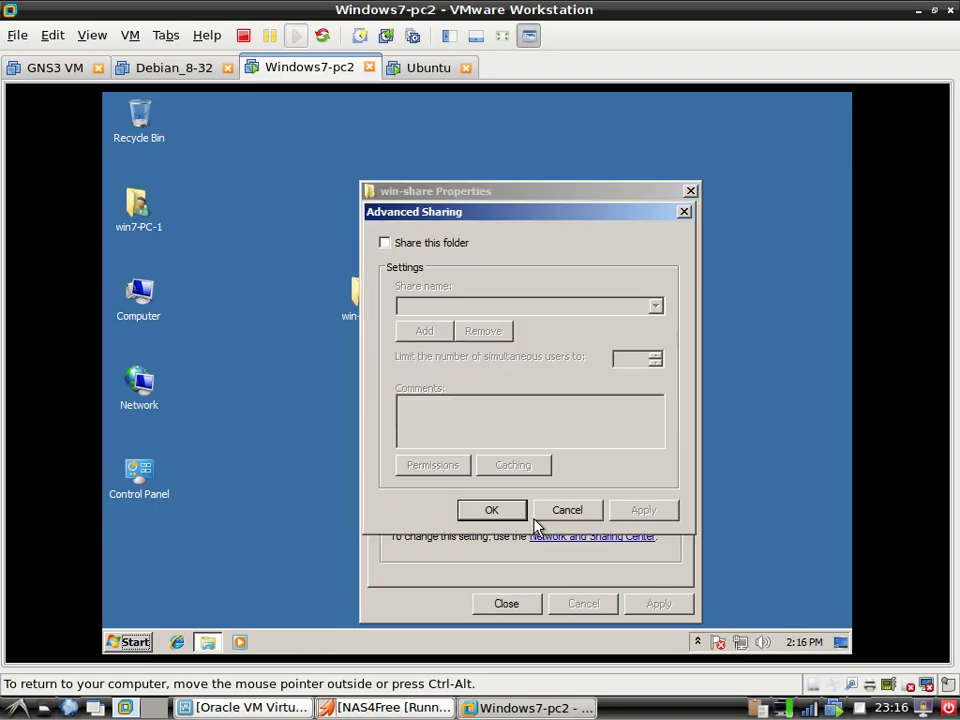
{"action": "left_click", "coordinate": [430, 242]}
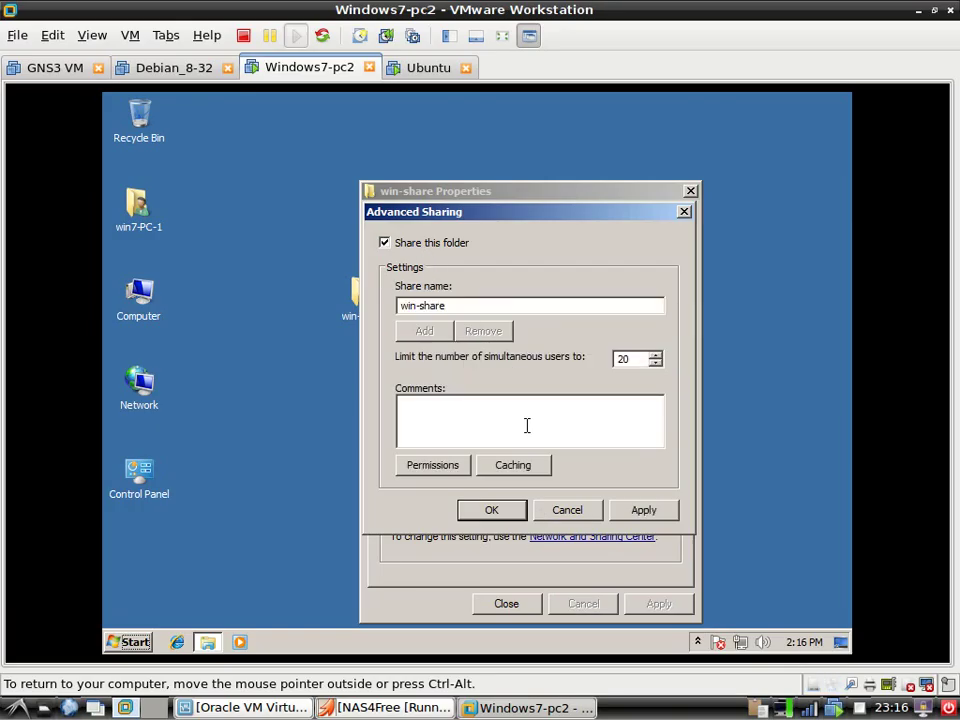
{"action": "left_click", "coordinate": [645, 519]}
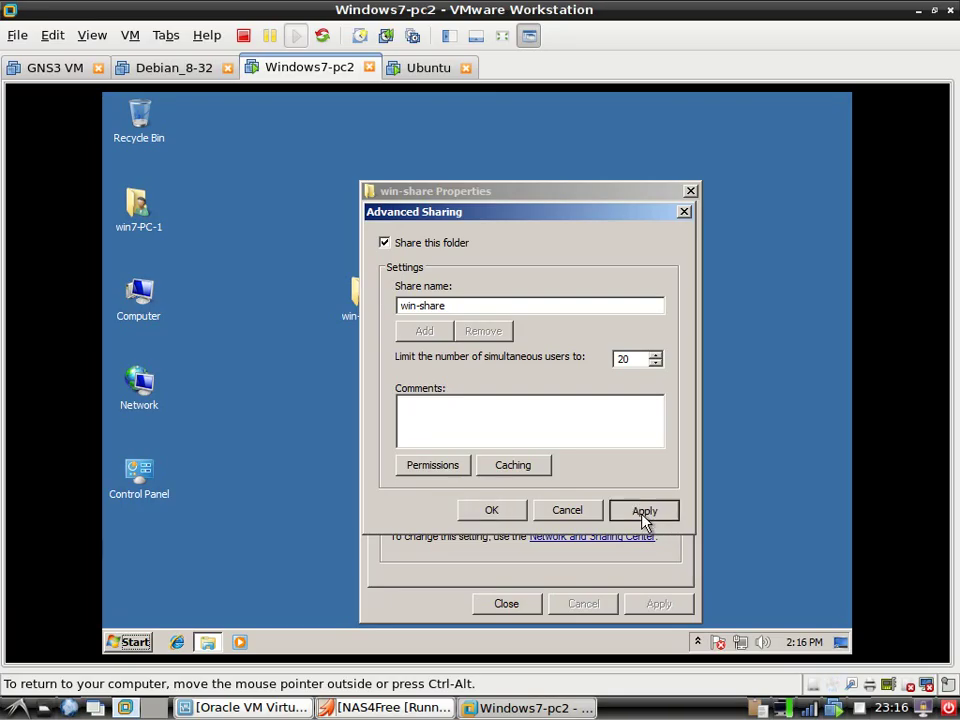
{"action": "left_click", "coordinate": [505, 513]}
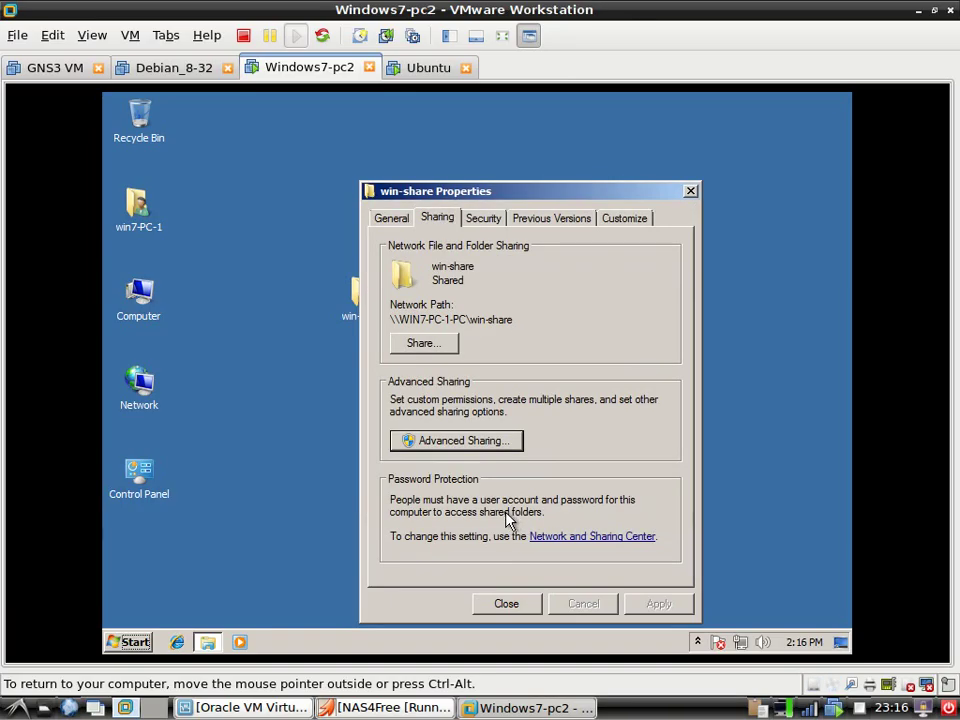
Add Everyone to win-share's sharing list and share the folder
{"action": "left_click", "coordinate": [445, 350]}
{"action": "left_click", "coordinate": [663, 358]}
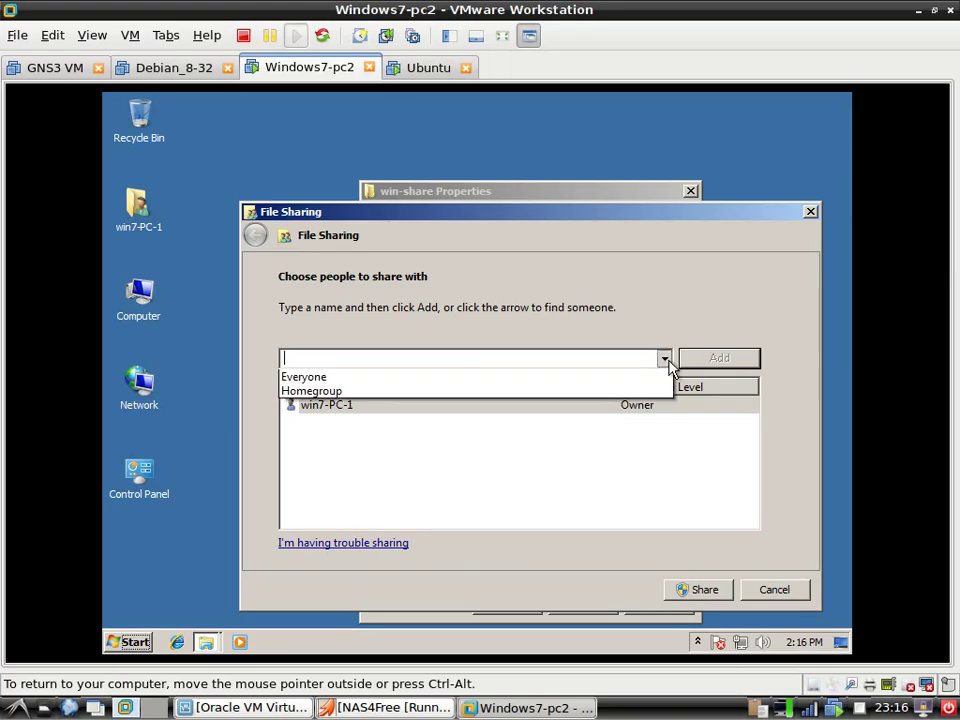
{"action": "left_click", "coordinate": [630, 391]}
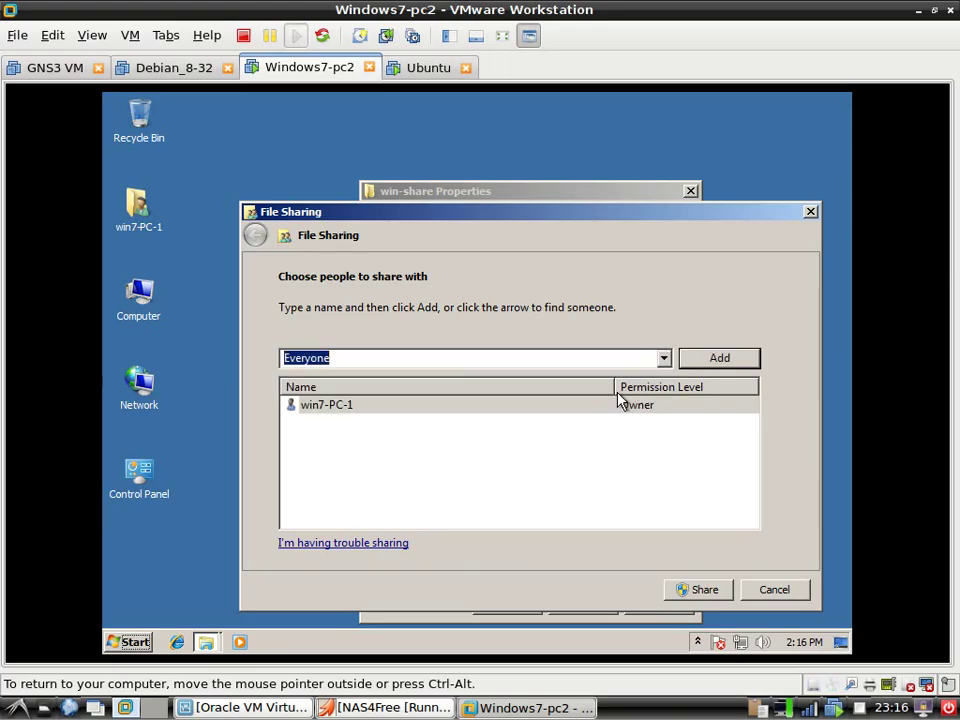
{"action": "left_click", "coordinate": [727, 360]}
{"action": "left_click", "coordinate": [716, 591]}
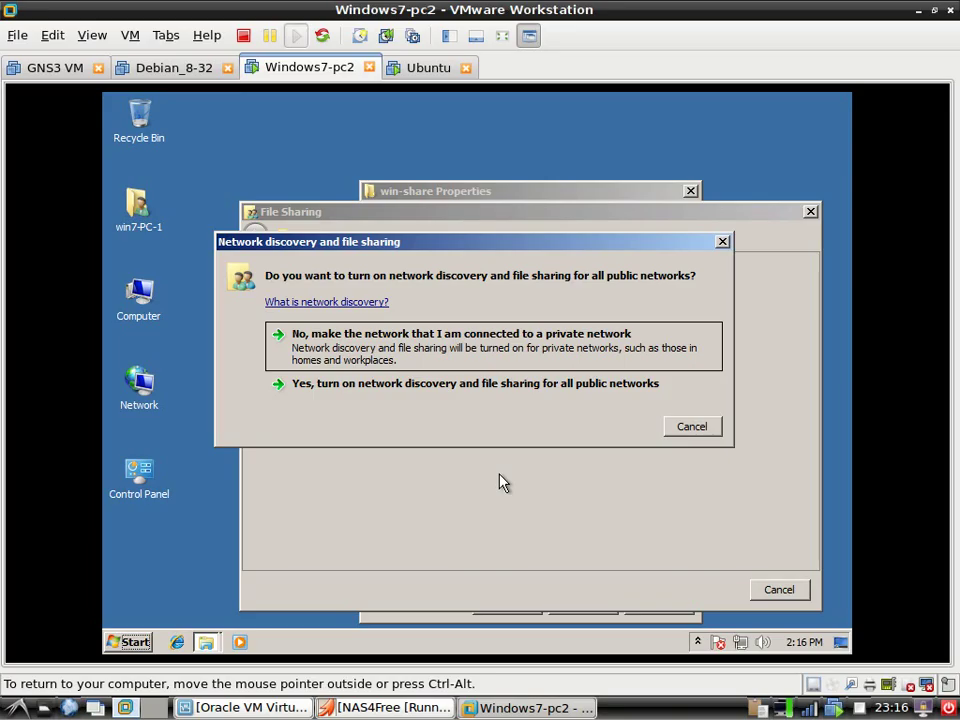
Turn on network discovery for all public networks and close the sharing dialogs
{"action": "left_click", "coordinate": [557, 386]}
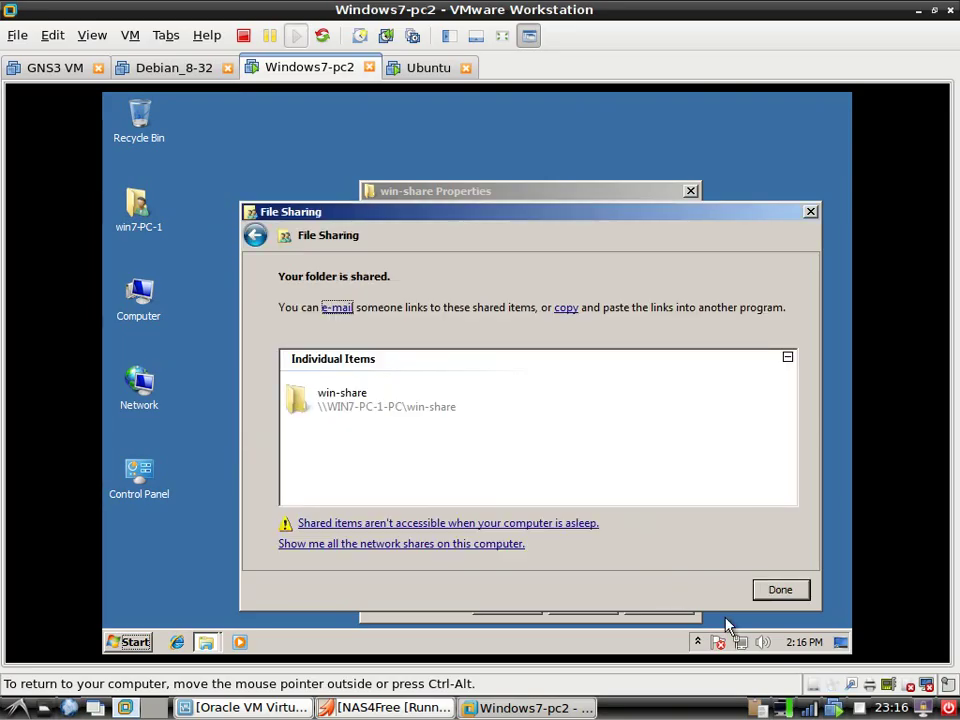
{"action": "left_click", "coordinate": [781, 590]}
{"action": "left_click", "coordinate": [534, 606]}
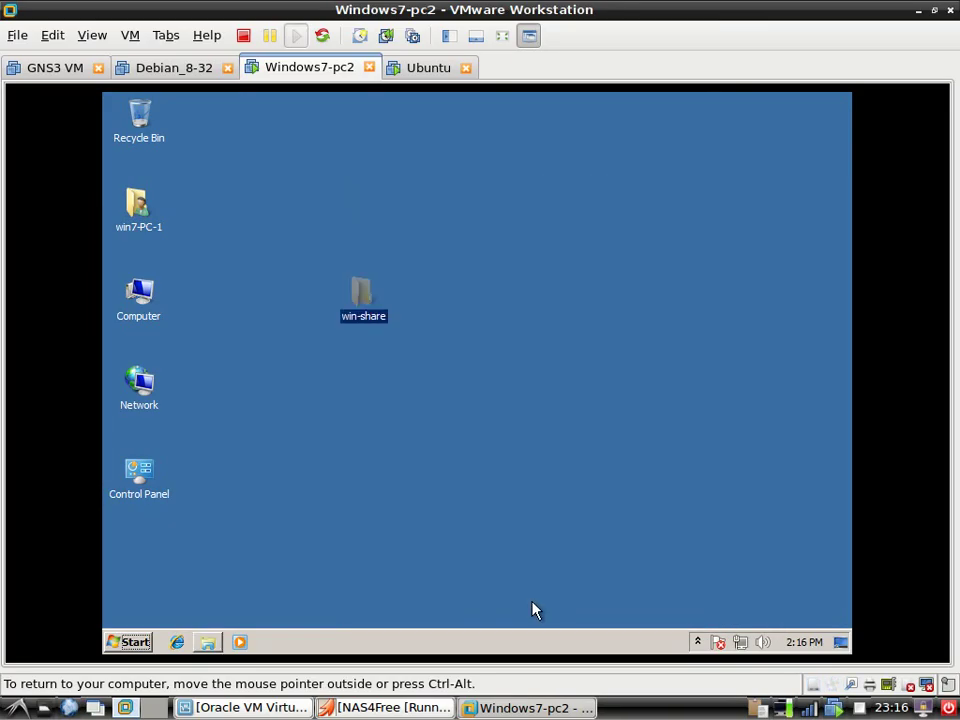
{"action": "left_click", "coordinate": [505, 485]}
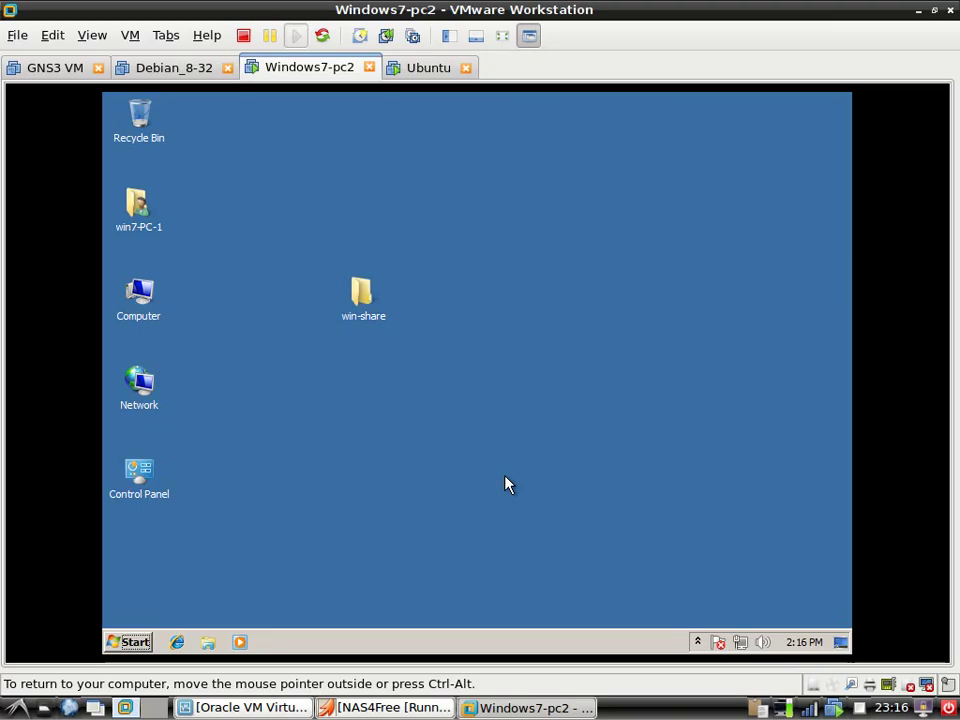
On the Ubuntu machine, browse the network in Files and try WIN7-PC-1-PC, cancelling the password prompt
{"action": "left_click", "coordinate": [430, 70]}
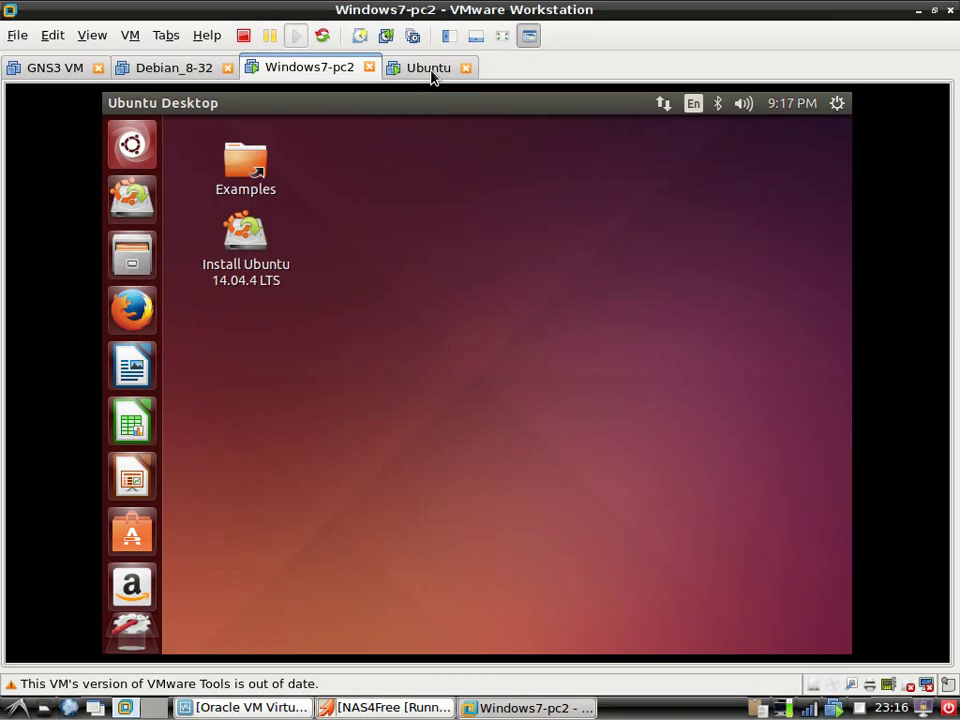
{"action": "left_click", "coordinate": [138, 258]}
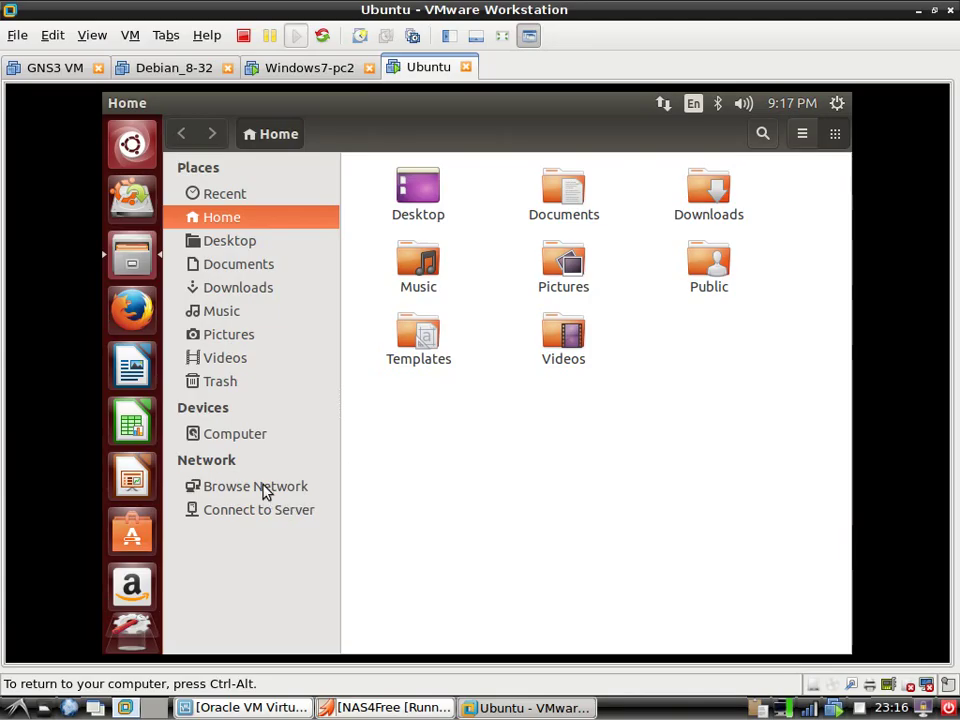
{"action": "left_click", "coordinate": [265, 489]}
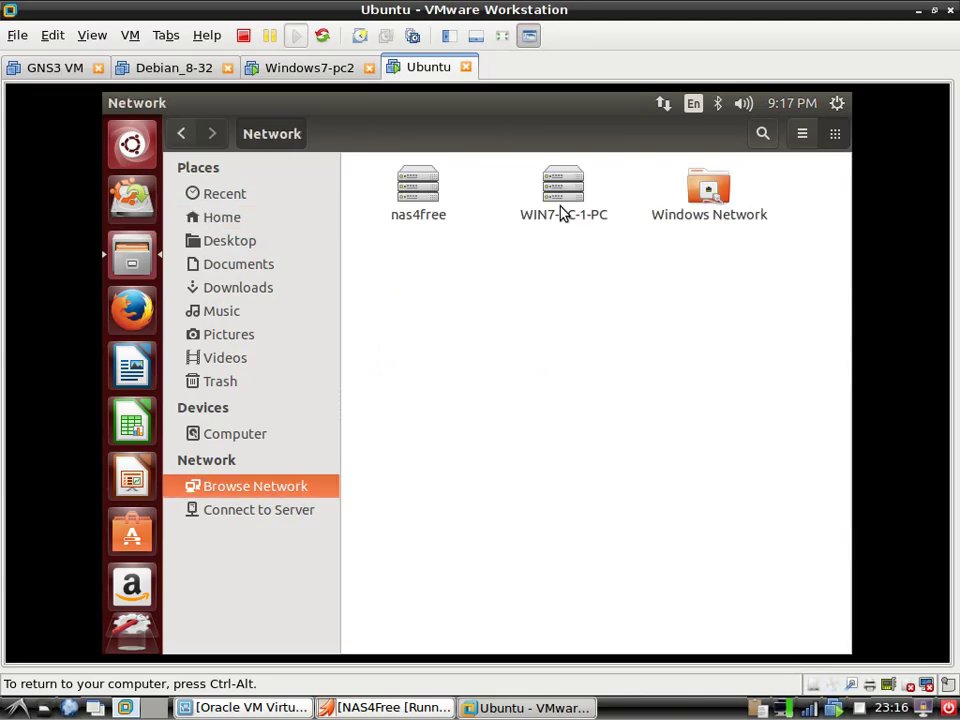
{"action": "left_click", "coordinate": [567, 214]}
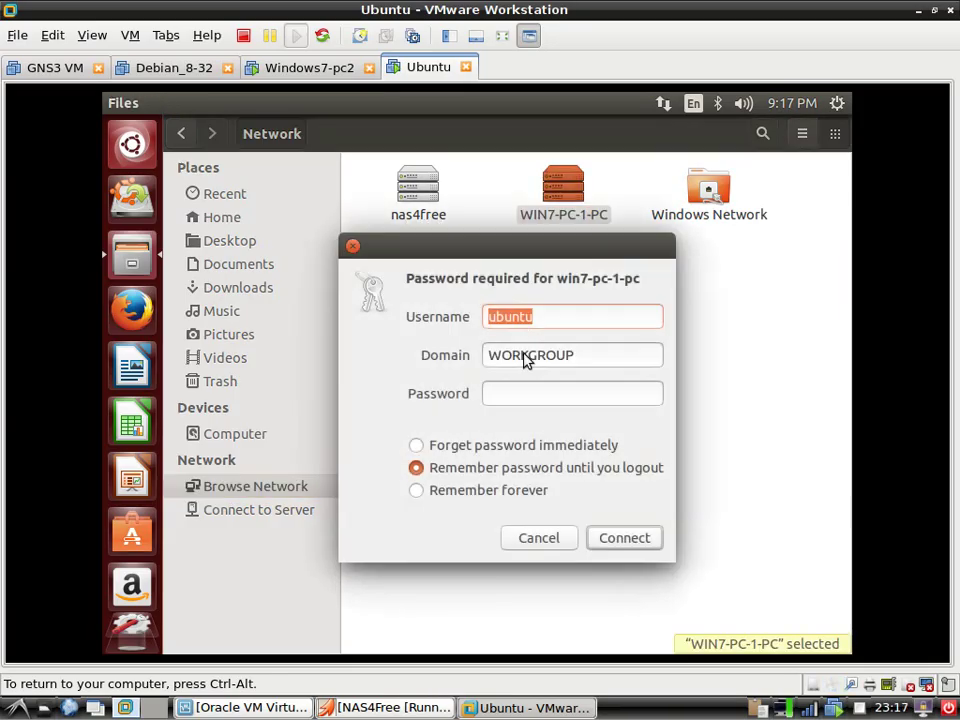
{"action": "left_click", "coordinate": [540, 544]}
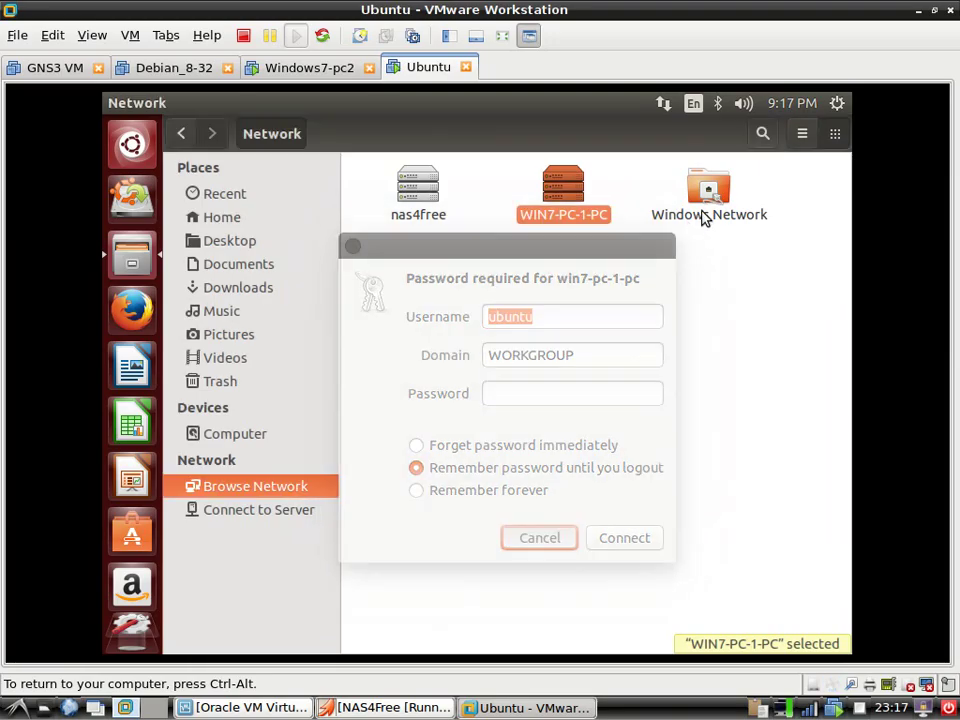
Try WIN7-PC-1-PC again via Windows Network > WORKGROUP, cancelling the password request
{"action": "left_click", "coordinate": [716, 218]}
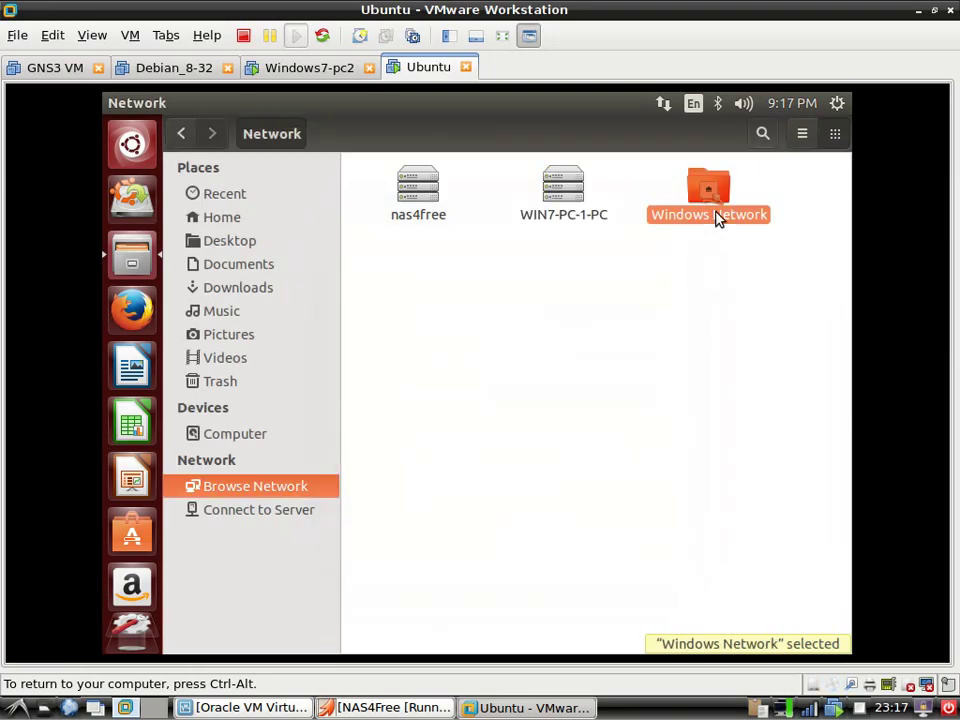
{"action": "double_click", "coordinate": [716, 218]}
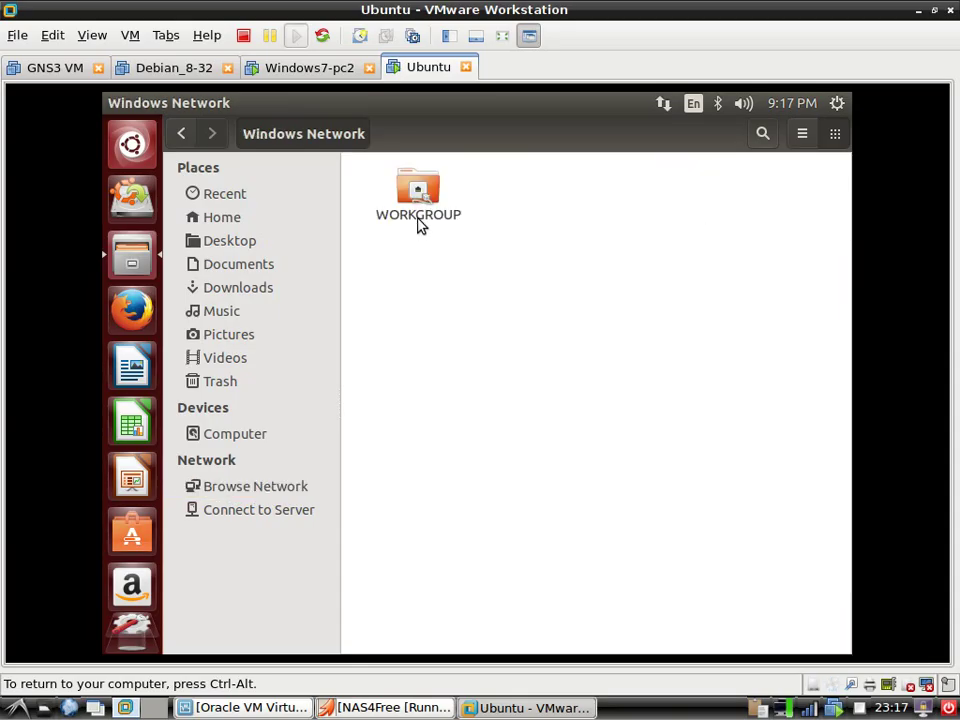
{"action": "double_click", "coordinate": [419, 222]}
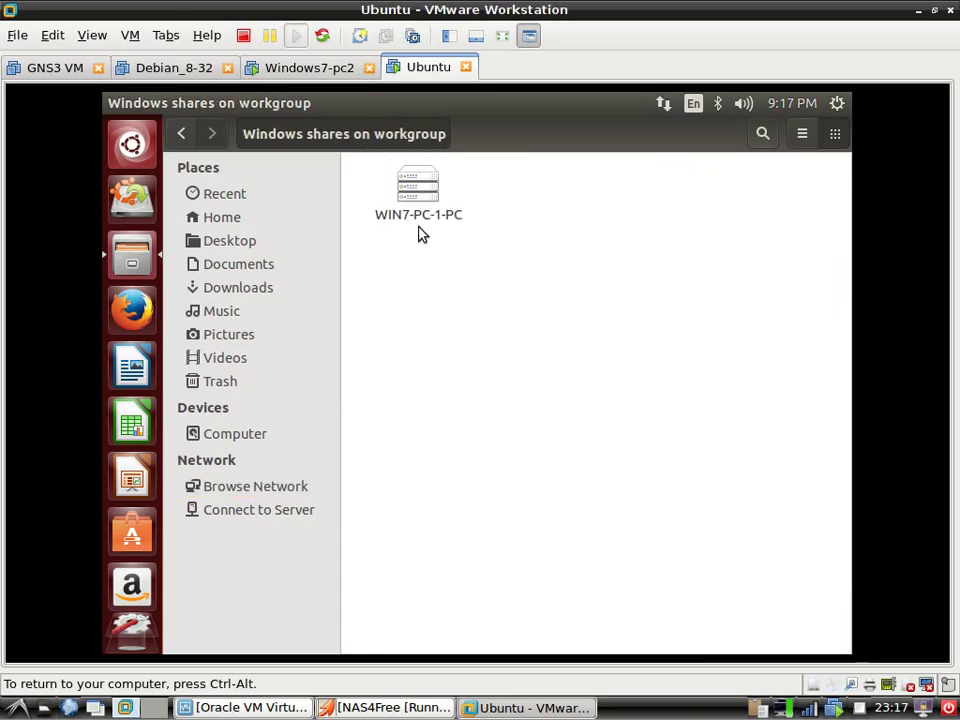
{"action": "left_click", "coordinate": [418, 222]}
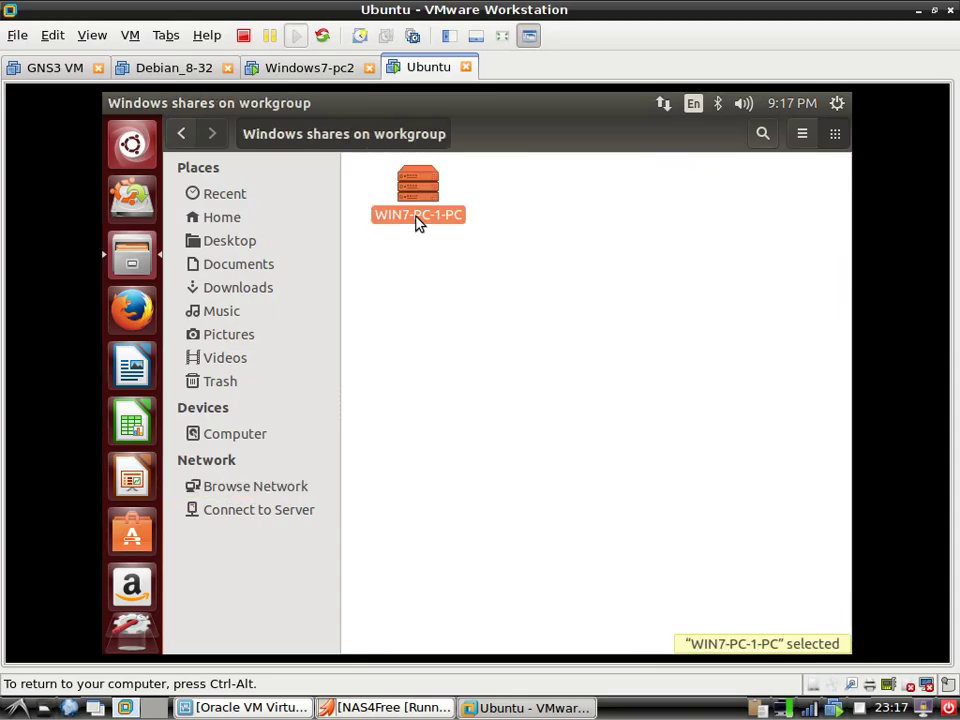
{"action": "double_click", "coordinate": [418, 193]}
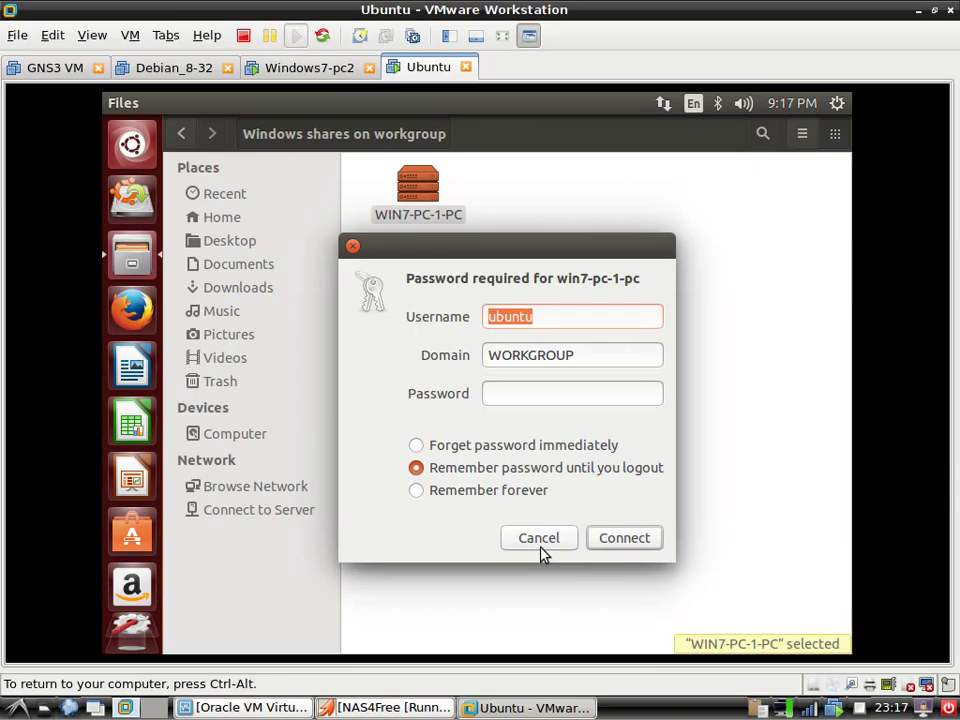
{"action": "left_click", "coordinate": [541, 546]}
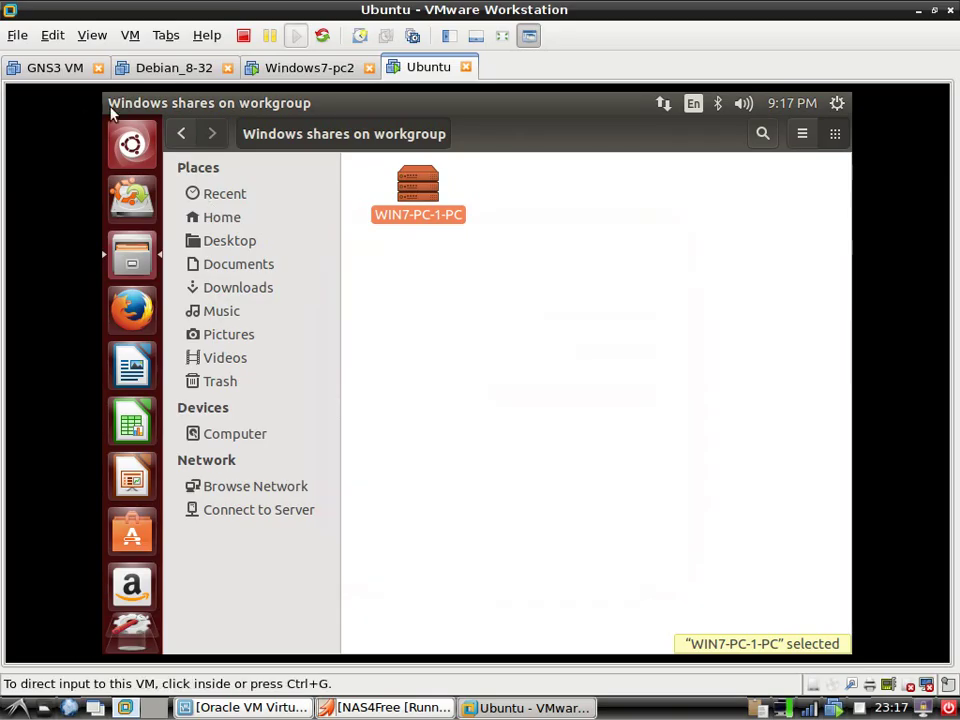
Return to the main network view and hide the Ubuntu VM window
{"action": "left_click", "coordinate": [180, 134]}
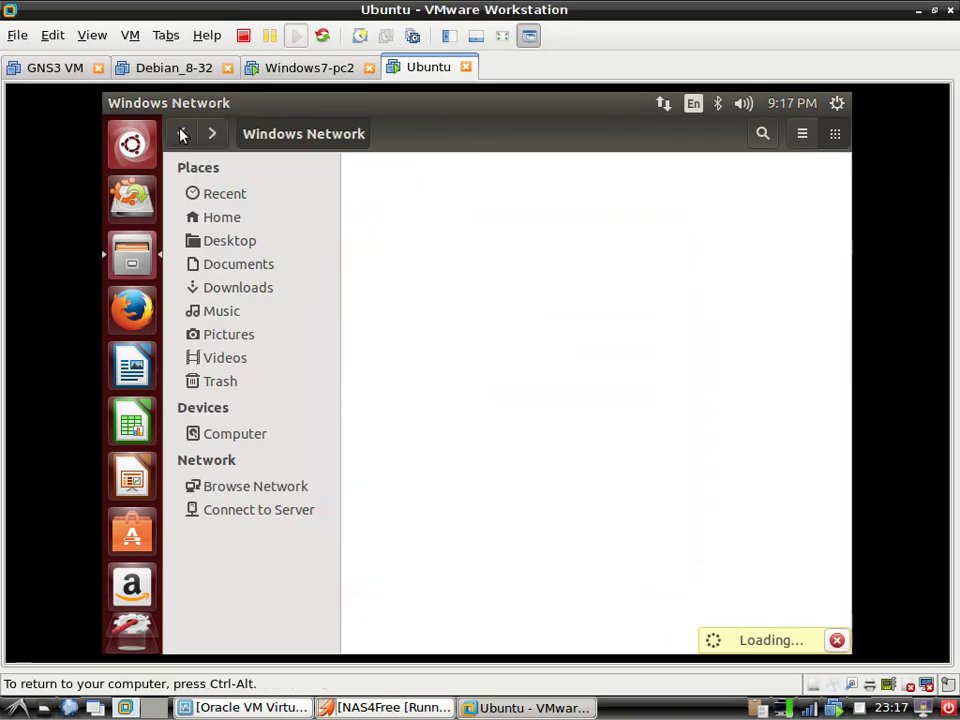
{"action": "left_click", "coordinate": [181, 135]}
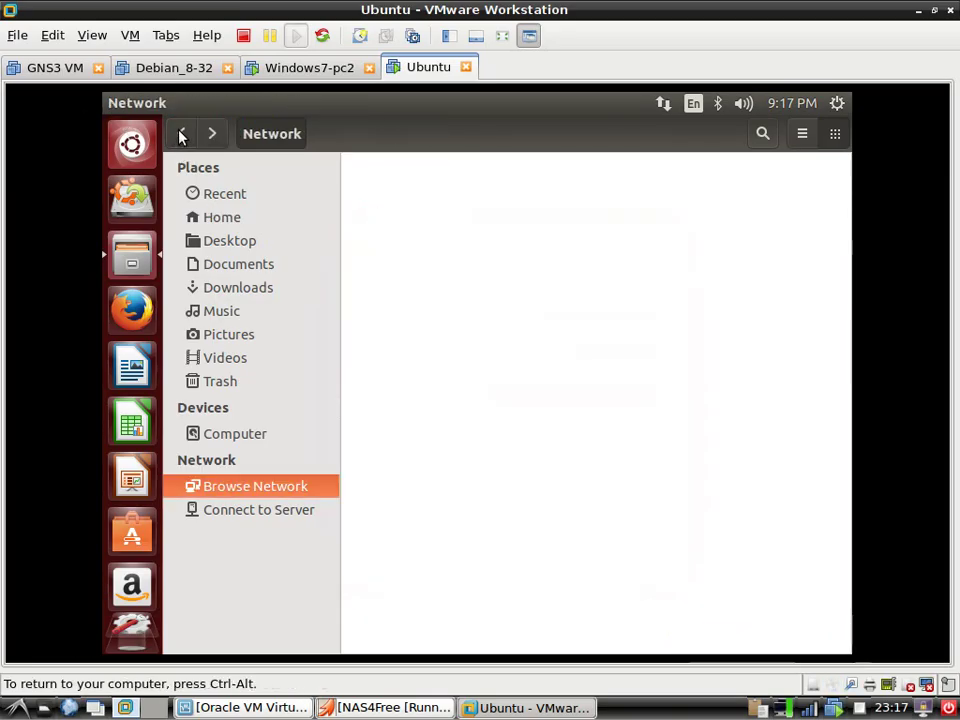
{"action": "left_click", "coordinate": [510, 707]}
Enter 172.30.30.250 in Iceweasel's address bar to load the NAS4Free web page
{"action": "left_click", "coordinate": [390, 707]}
{"action": "left_click", "coordinate": [390, 707]}
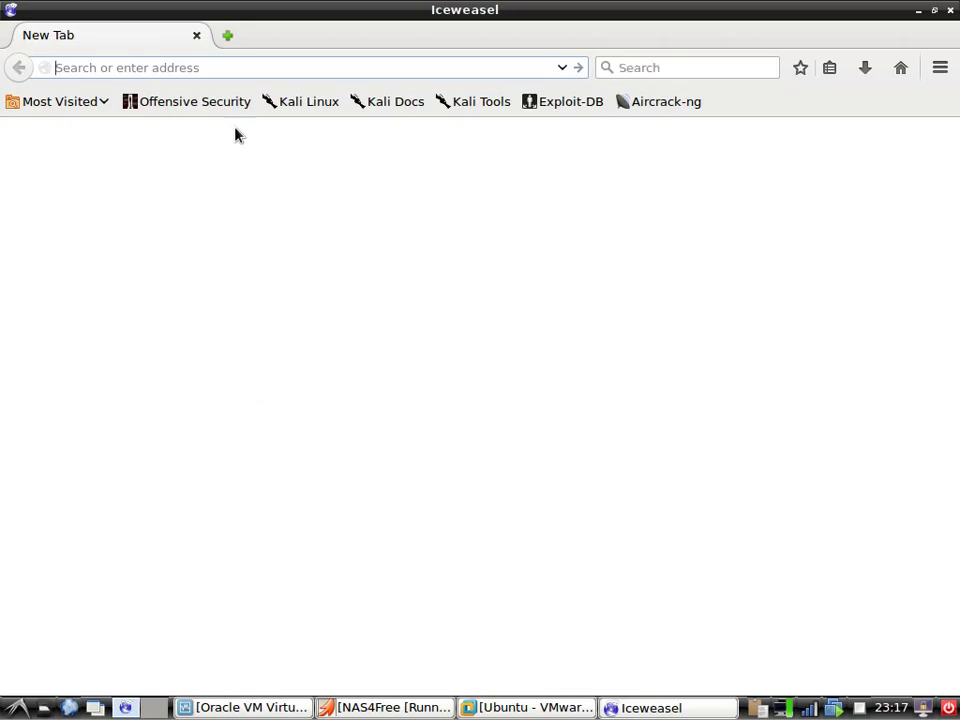
{"action": "type", "text": "172.30.30."}
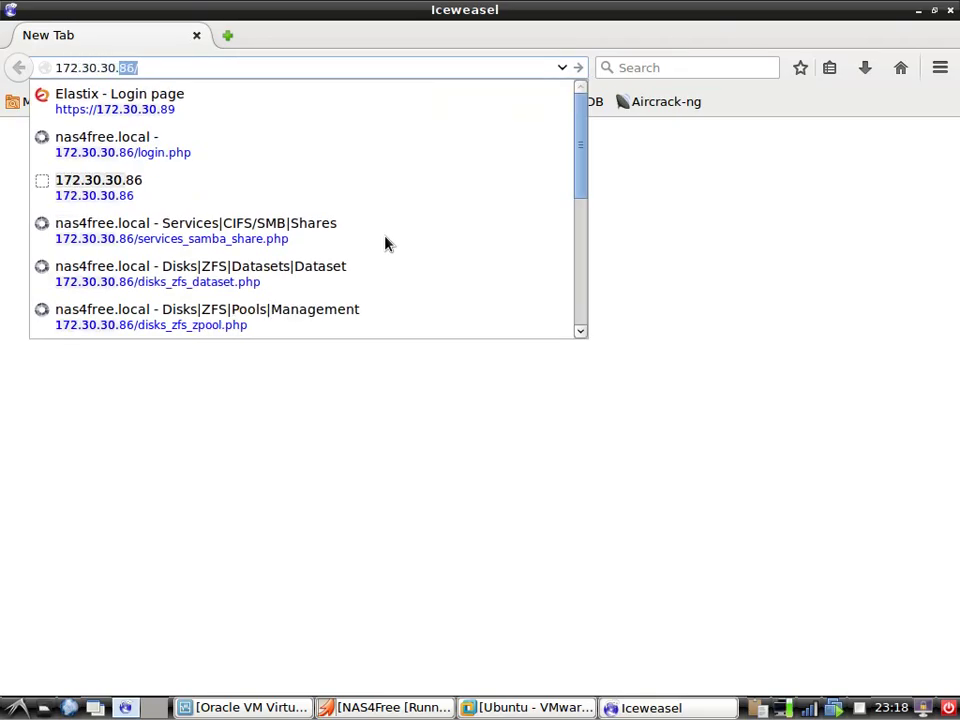
{"action": "type", "text": "250"}
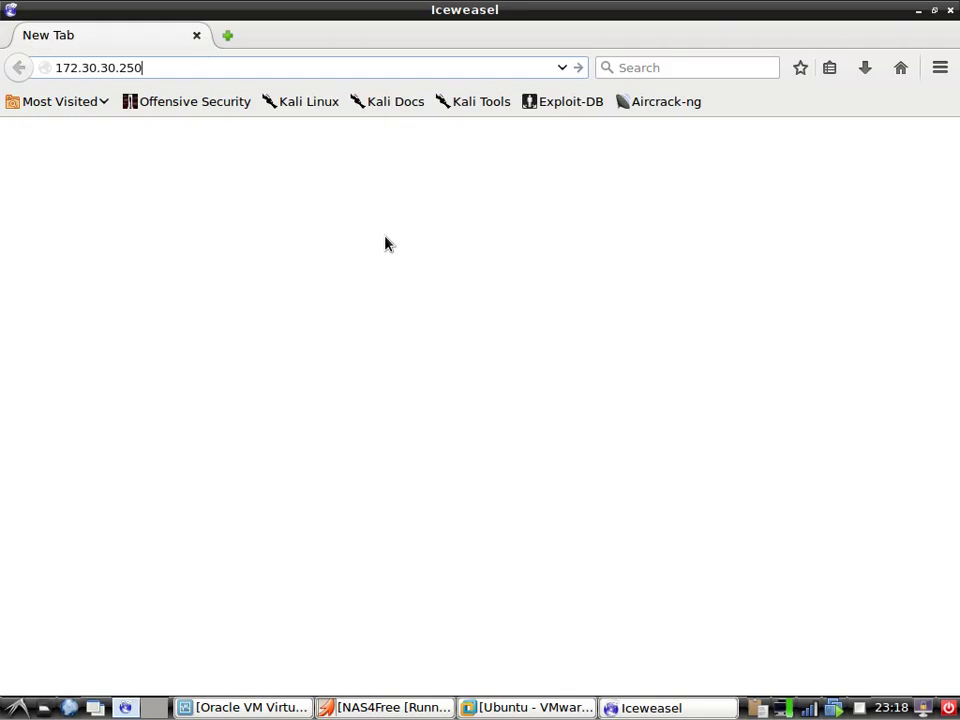
{"action": "key", "text": "Return"}
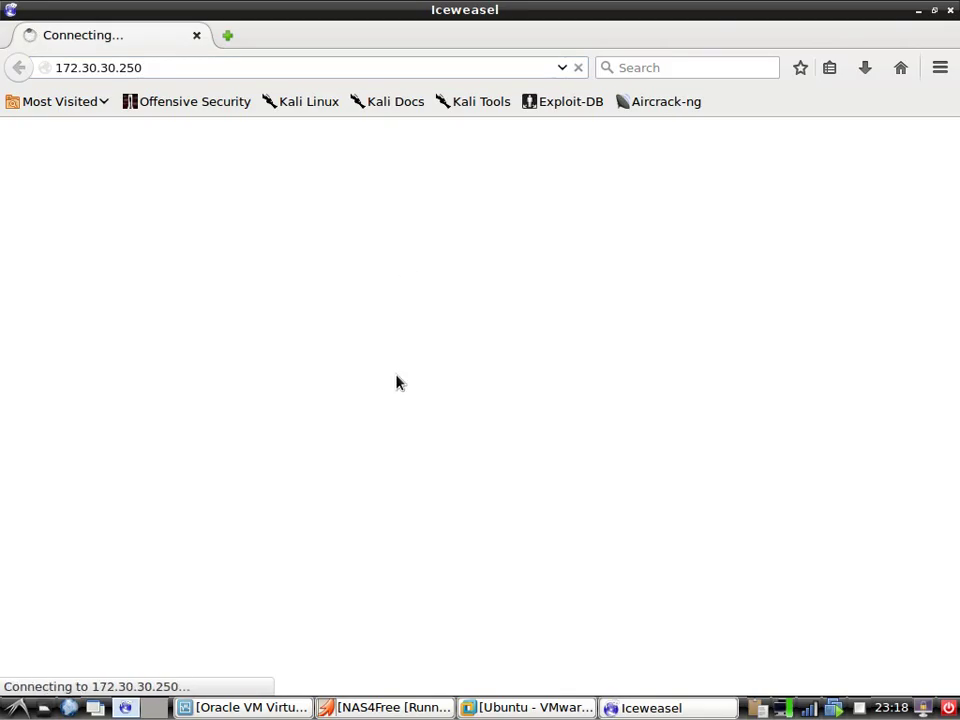
Restart the NAS4Free WebGUI with console option 11
{"action": "left_click", "coordinate": [384, 707]}
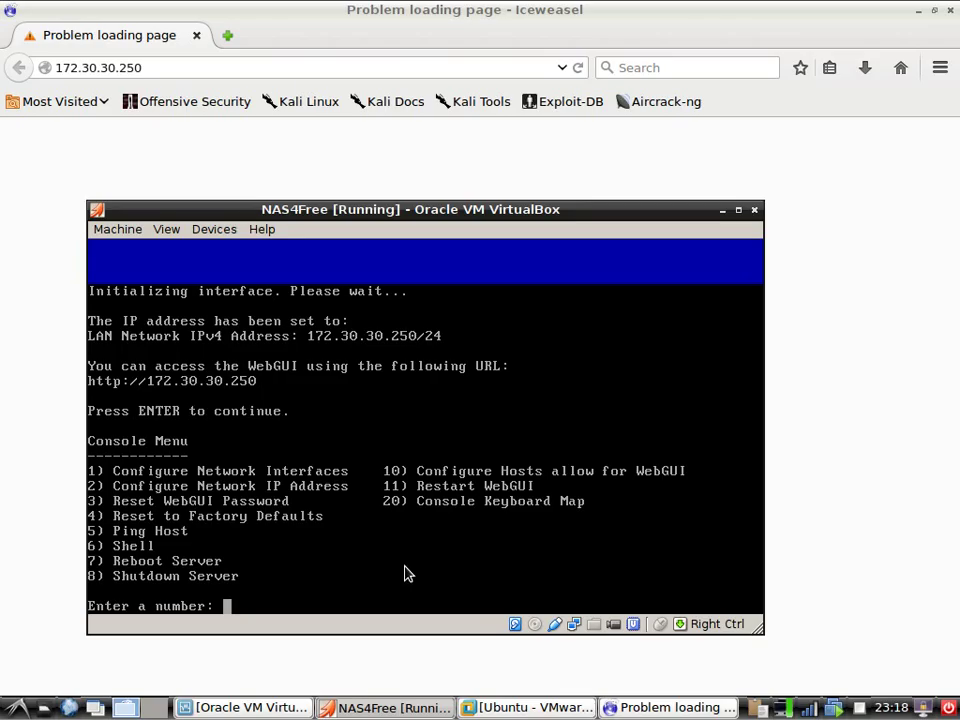
{"action": "type", "text": "11"}
{"action": "key", "text": "Return"}
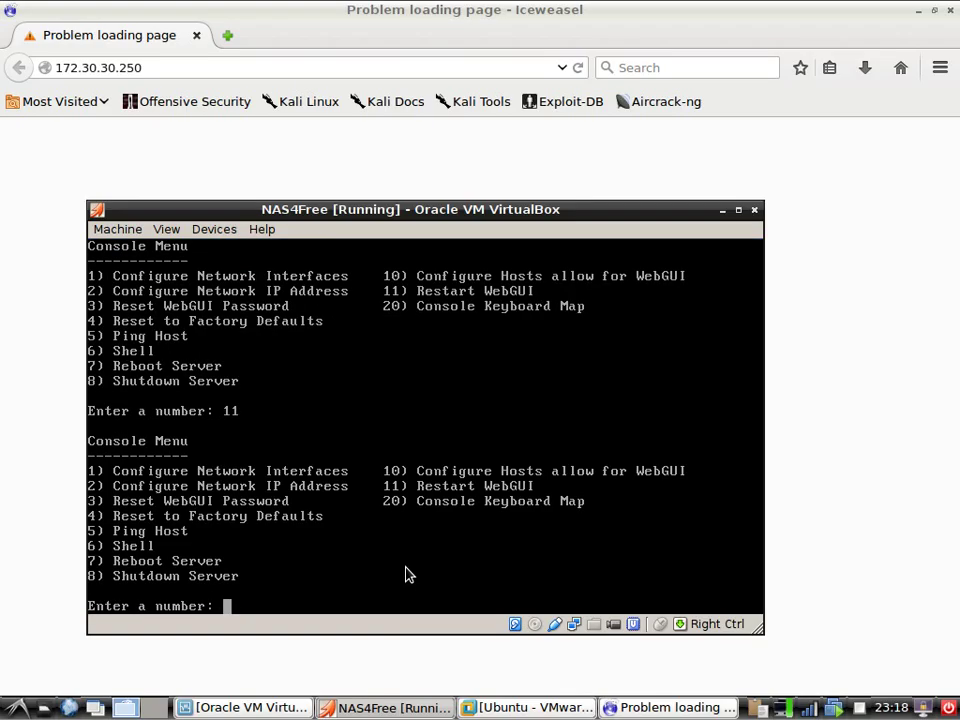
Reload 172.30.30.250 in Iceweasel, which still cannot connect
{"action": "left_click", "coordinate": [616, 708]}
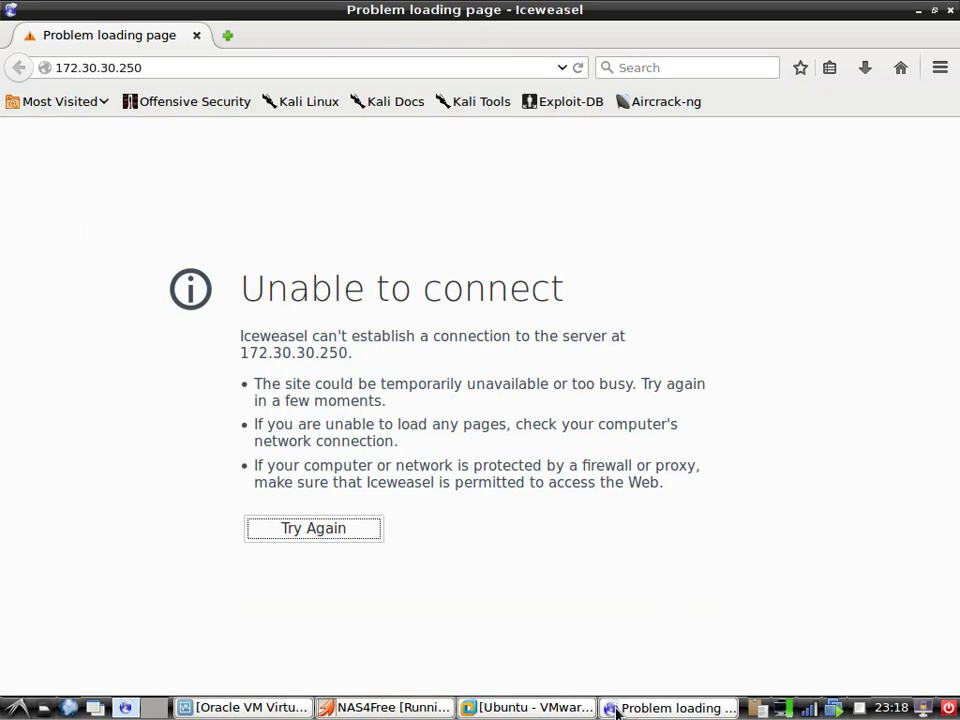
{"action": "left_click", "coordinate": [493, 65]}
{"action": "key", "text": "Return"}
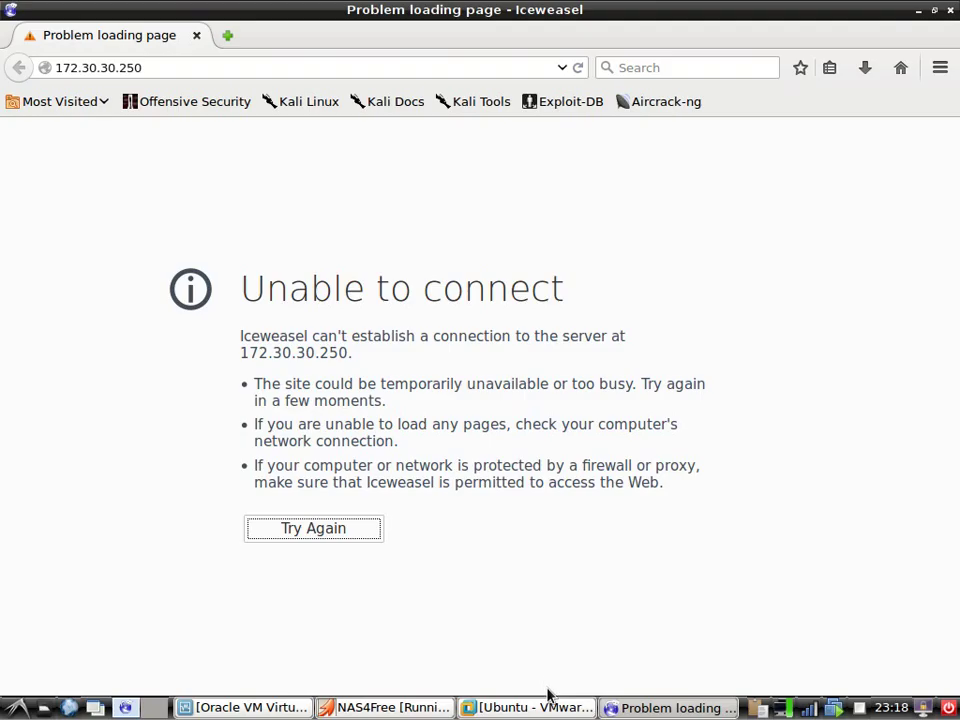
Use console option 10 to keep hosts allow but reset it to LAN only, then reload 172.30.30.250
{"action": "left_click", "coordinate": [390, 707]}
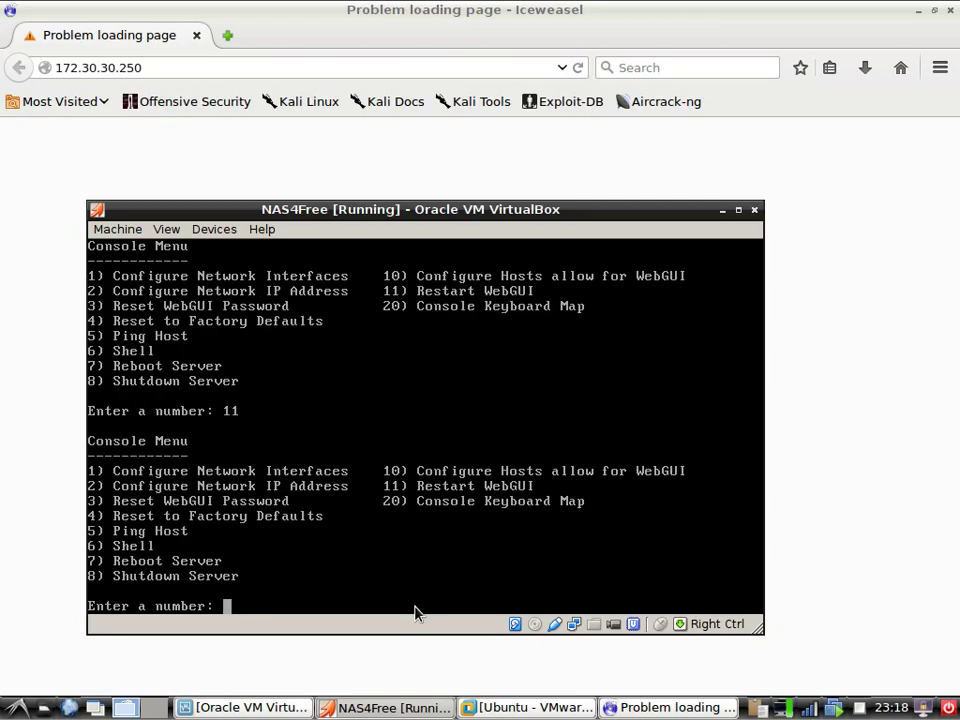
{"action": "type", "text": "10"}
{"action": "key", "text": "Return"}
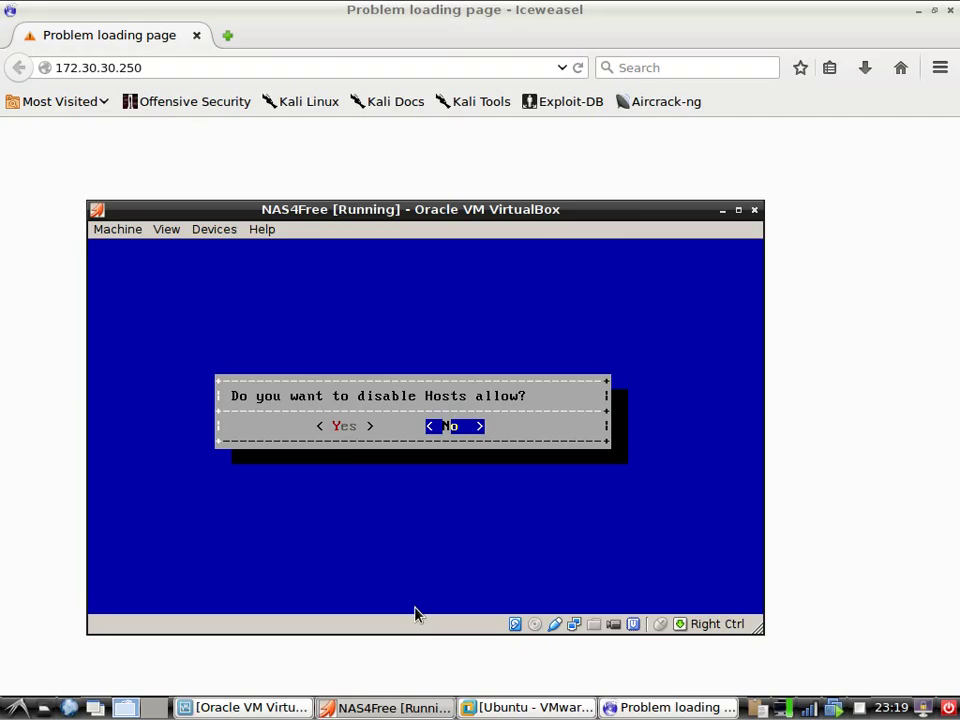
{"action": "key", "text": "Return"}
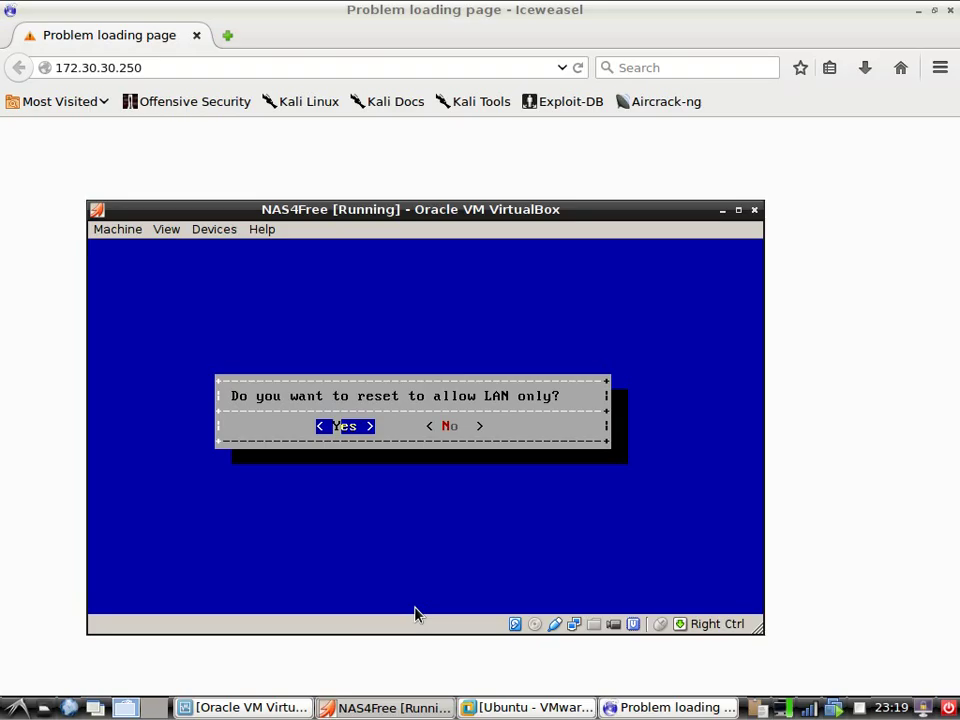
{"action": "key", "text": "Return"}
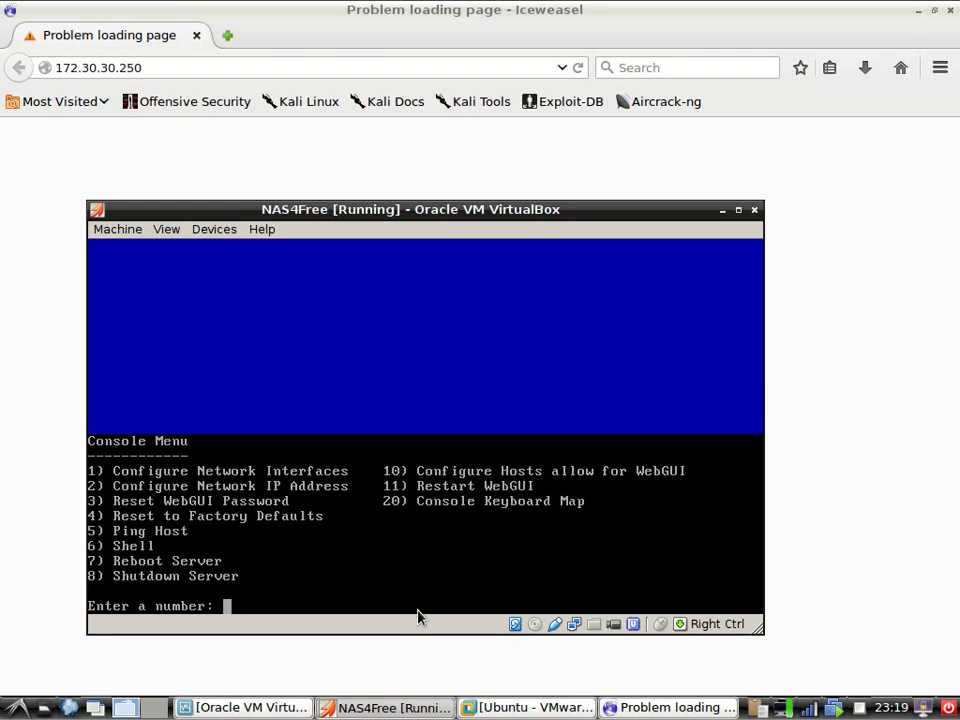
{"action": "left_click", "coordinate": [351, 63]}
{"action": "key", "text": "Return"}
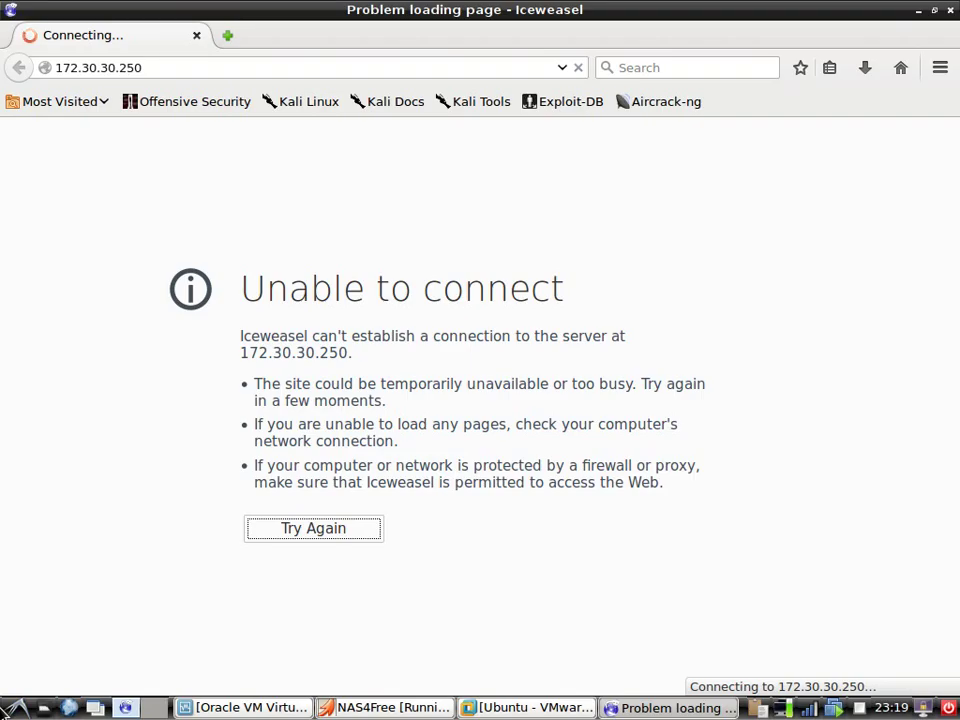
Launch a Root Terminal from System Tools and move it to mid-screen
{"action": "left_click", "coordinate": [8, 708]}
{"action": "mouse_move", "coordinate": [93, 591]}
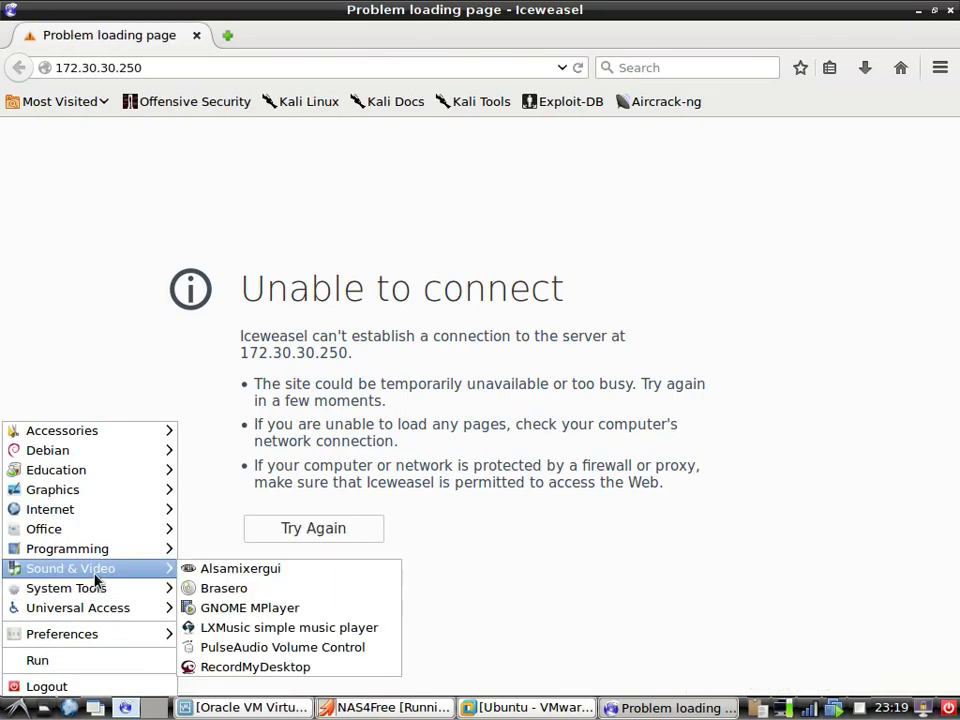
{"action": "left_click", "coordinate": [210, 588]}
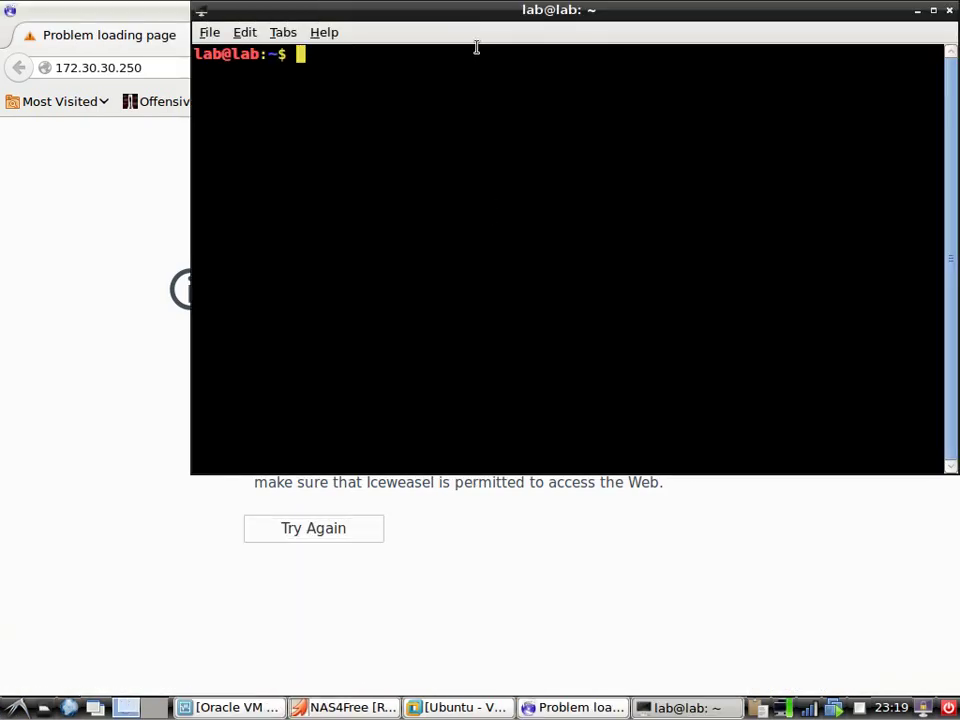
{"action": "left_click_drag", "start_coordinate": [474, 9], "coordinate": [444, 181]}
{"action": "type", "text": "ss"}
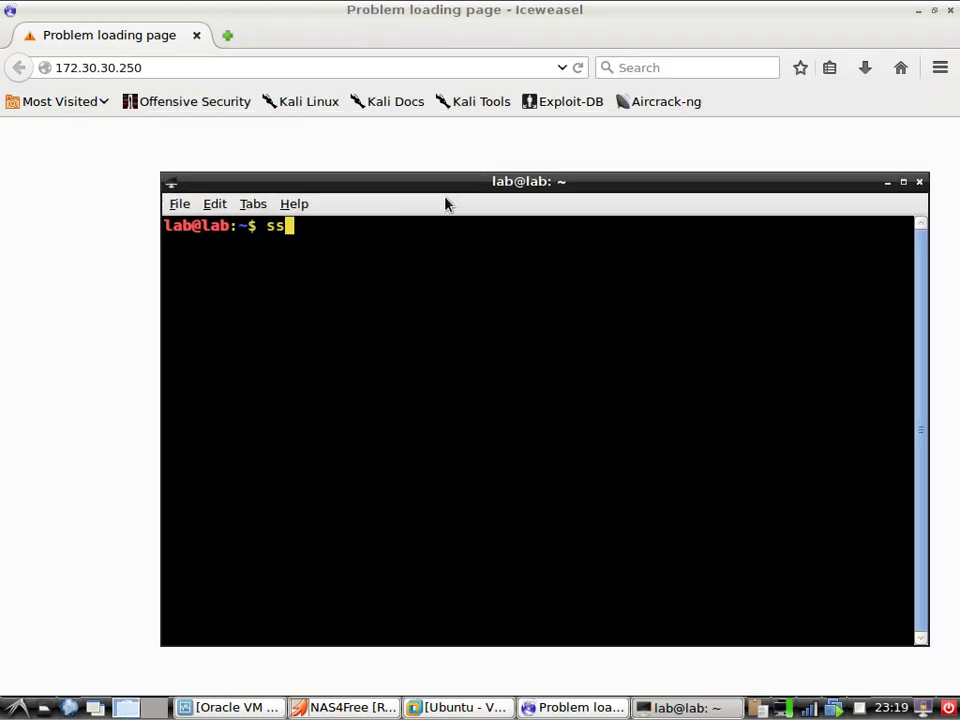
{"action": "type", "text": "h 172.30.30."}
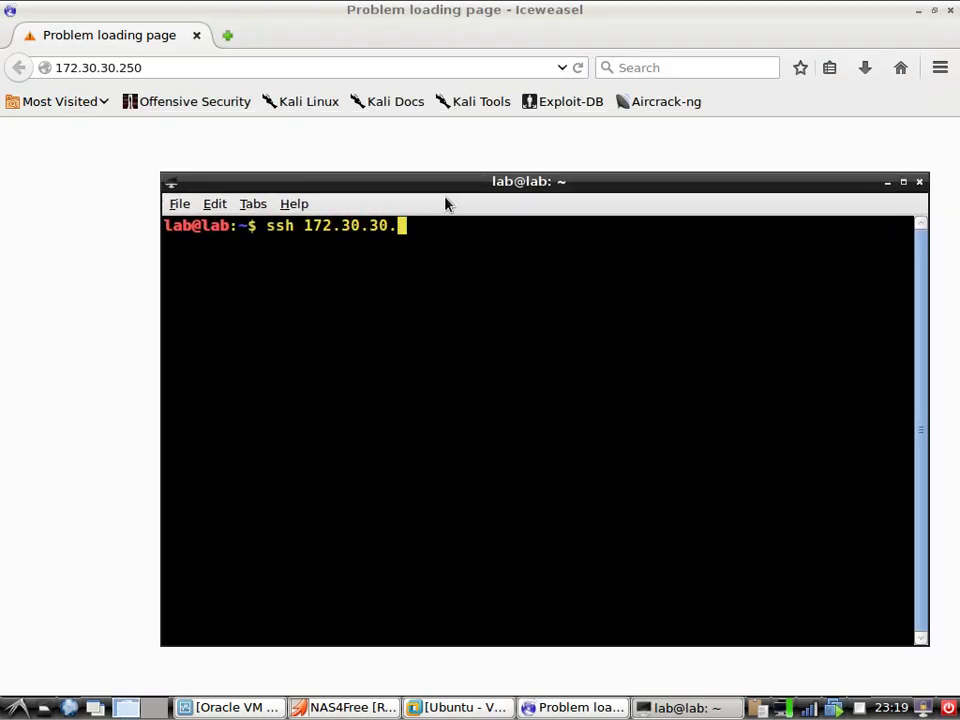
{"action": "type", "text": "251"}
{"action": "key", "text": "BackSpace"}
{"action": "type", "text": "0"}
{"action": "key", "text": "Left"}
{"action": "key", "text": "Left"}
{"action": "key", "text": "Left"}
{"action": "key", "text": "Left"}
{"action": "key", "text": "Left"}
{"action": "key", "text": "Left"}
{"action": "key", "text": "Left"}
{"action": "key", "text": "Left"}
{"action": "key", "text": "Left"}
{"action": "key", "text": "Left"}
{"action": "key", "text": "Left"}
{"action": "key", "text": "Left"}
{"action": "key", "text": "Left"}
{"action": "type", "text": "root"}
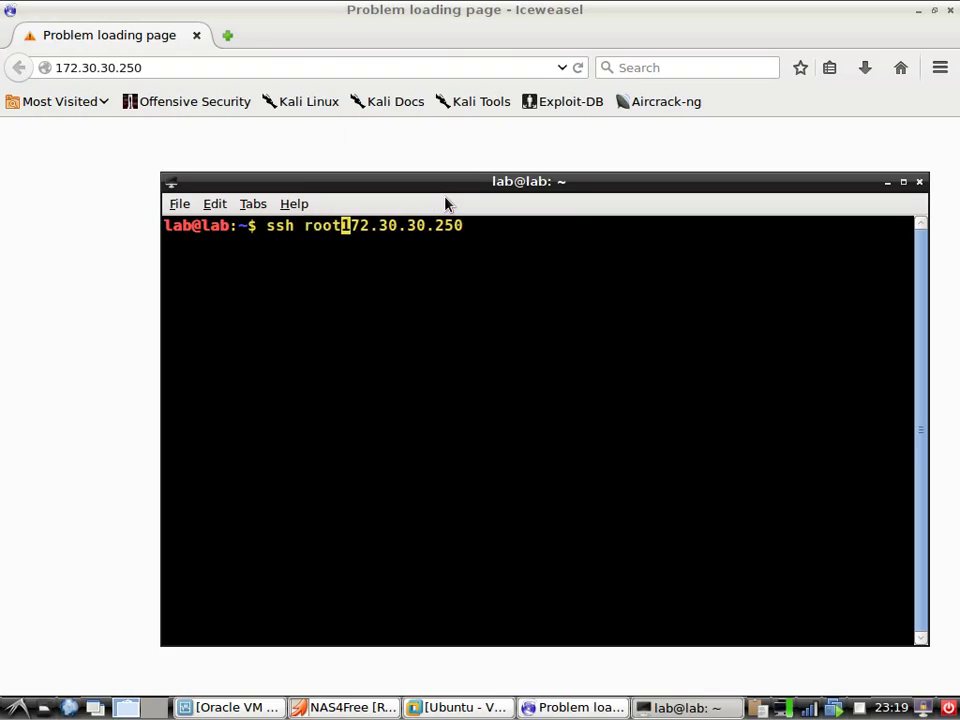
{"action": "type", "text": "@!"}
{"action": "key", "text": "BackSpace"}
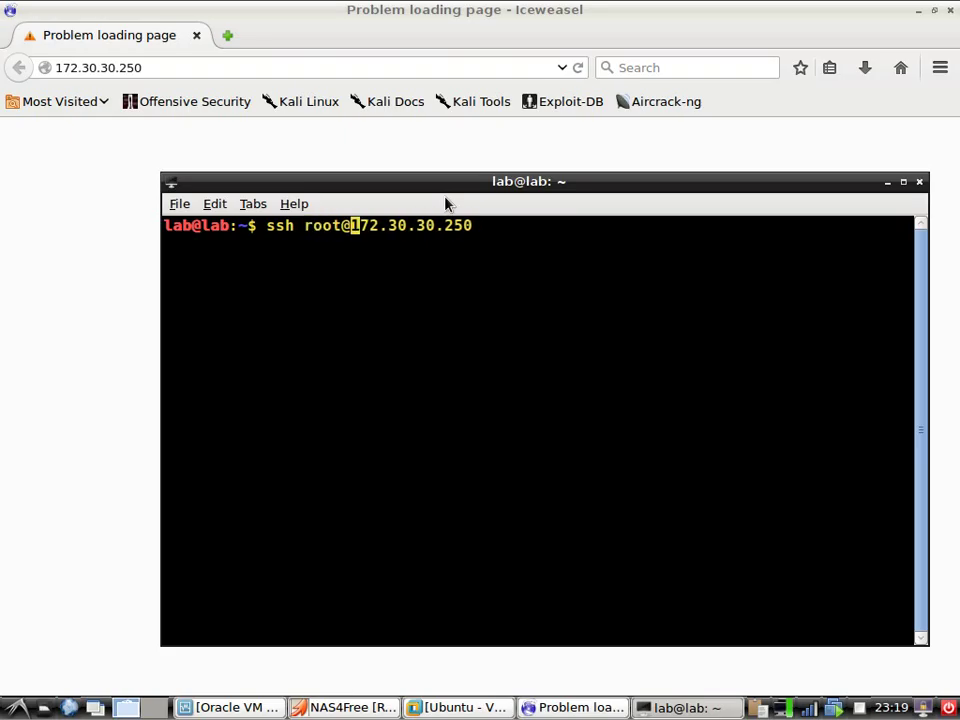
{"action": "key", "text": "Return"}
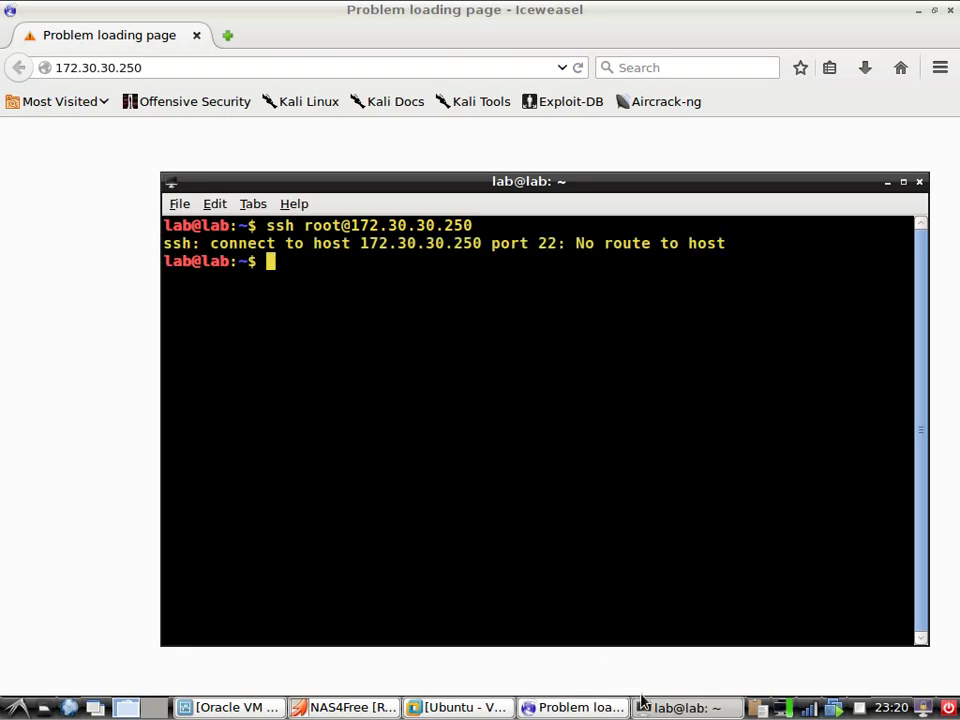
{"action": "left_click", "coordinate": [678, 708]}
{"action": "left_click", "coordinate": [574, 708]}
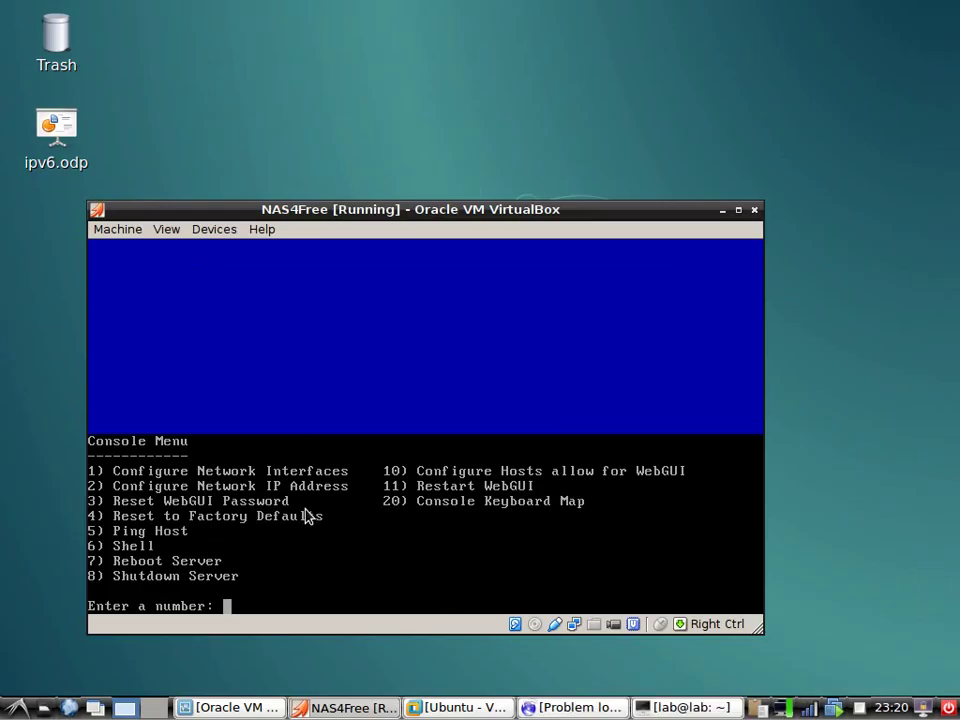
Capture input for the NAS4Free console and assign em0 as the LAN interface via option 1
{"action": "left_click", "coordinate": [332, 551]}
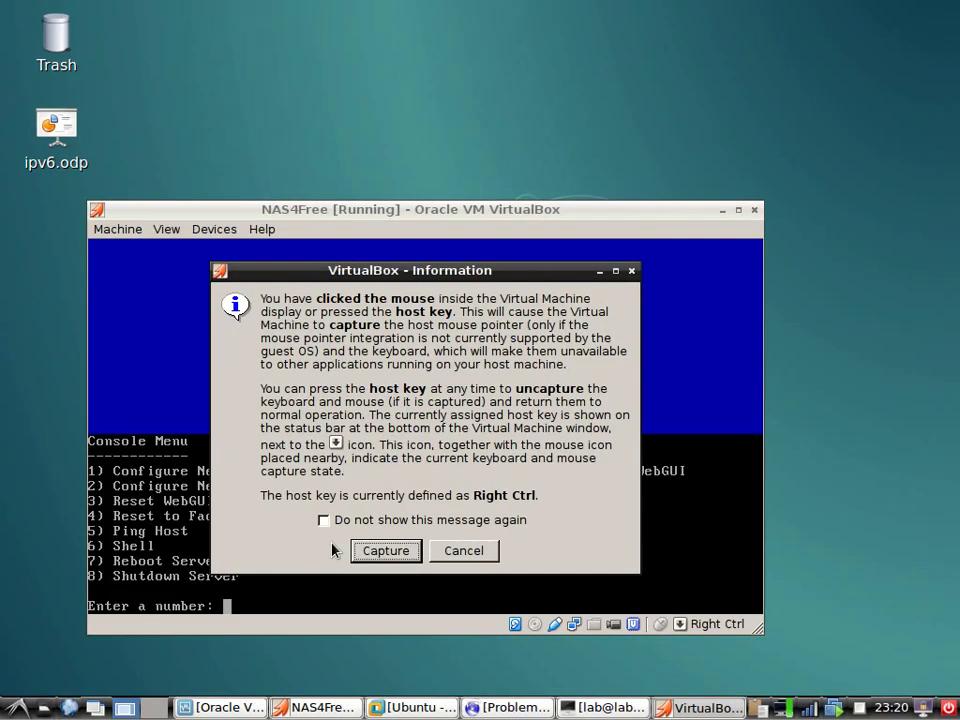
{"action": "left_click", "coordinate": [416, 552]}
{"action": "type", "text": "1"}
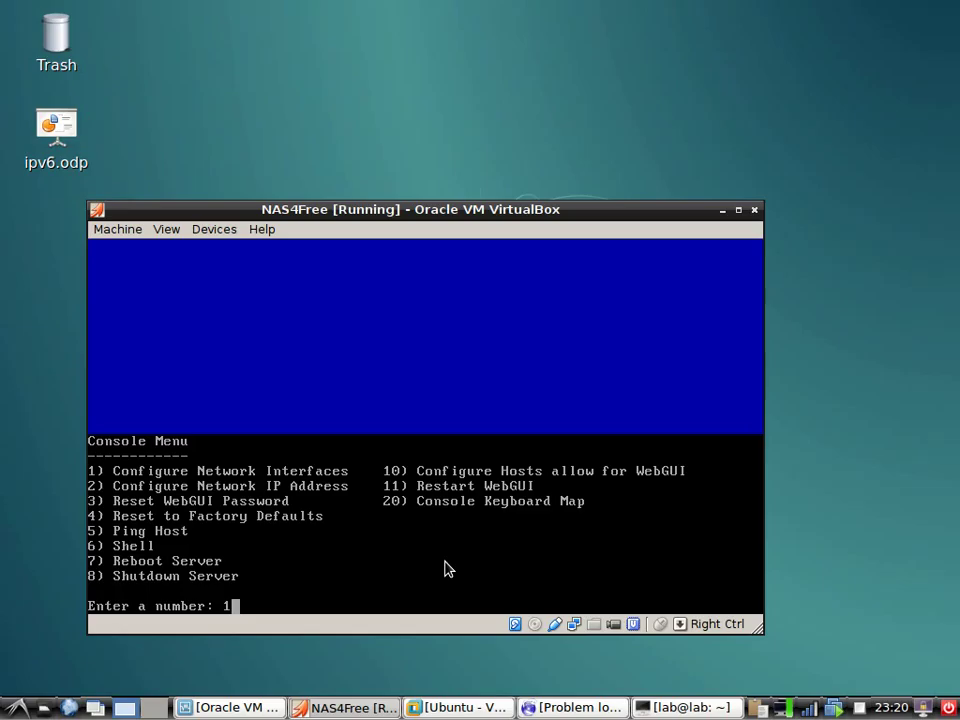
{"action": "key", "text": "Return"}
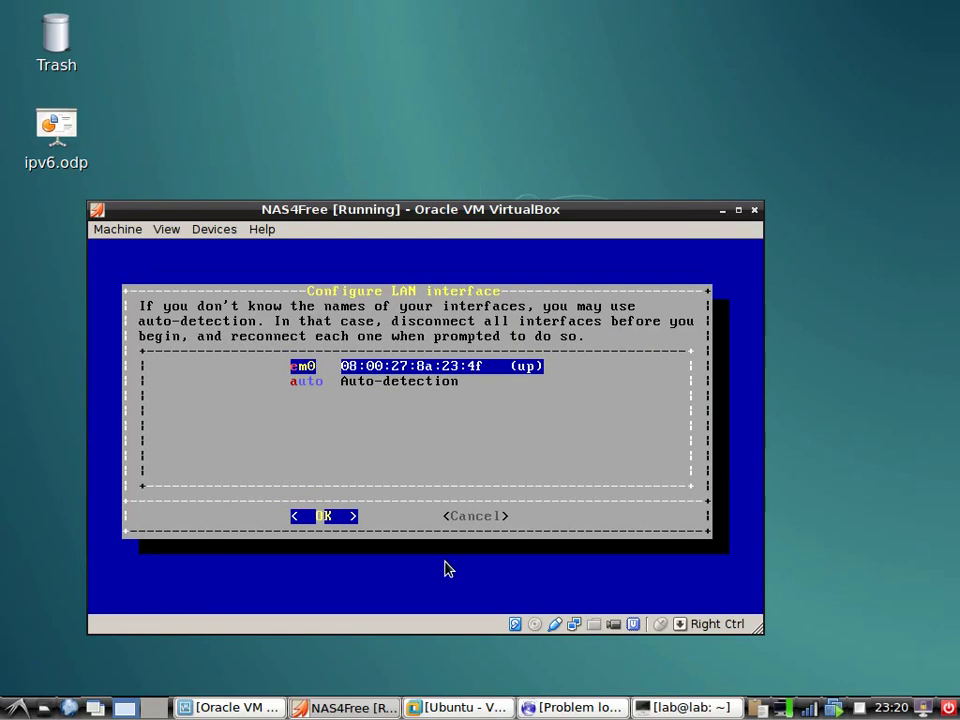
{"action": "key", "text": "Return"}
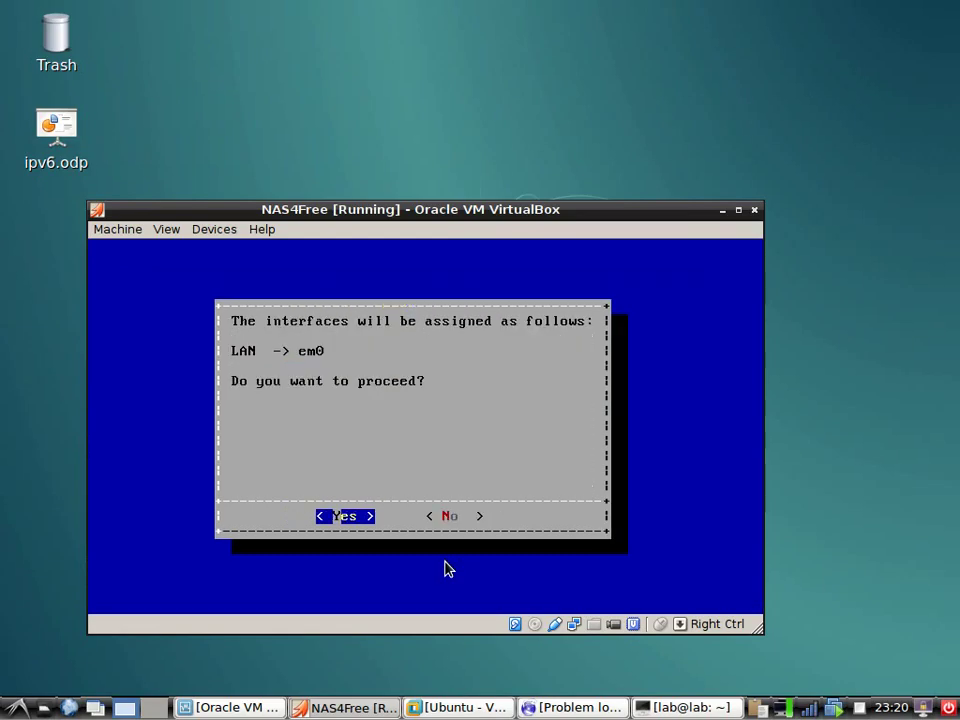
{"action": "key", "text": "Return"}
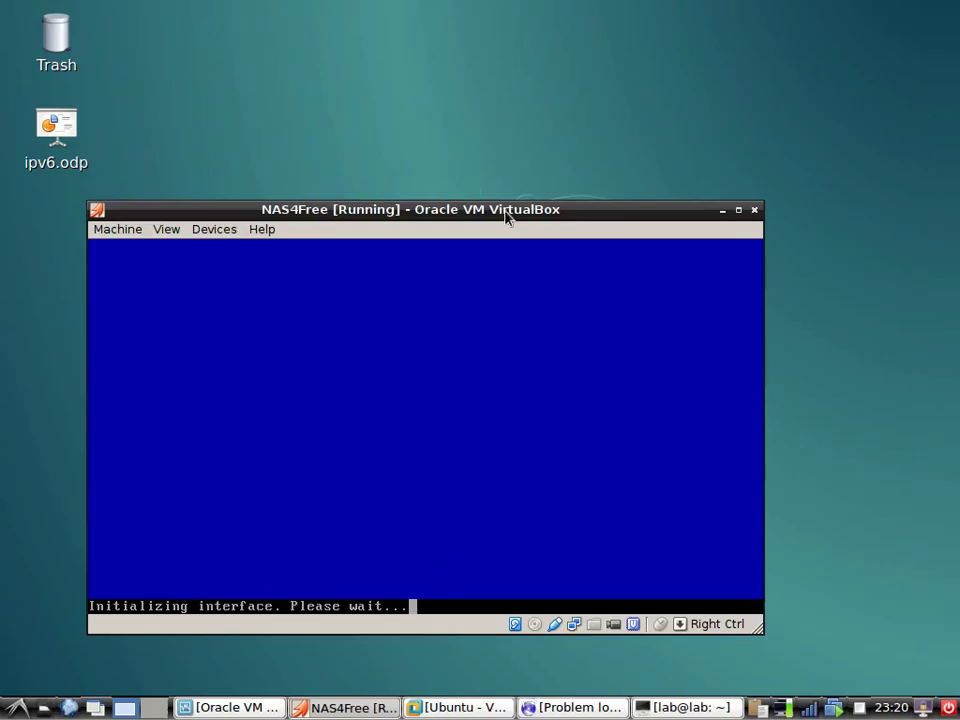
{"action": "left_click_drag", "start_coordinate": [504, 212], "coordinate": [559, 160]}
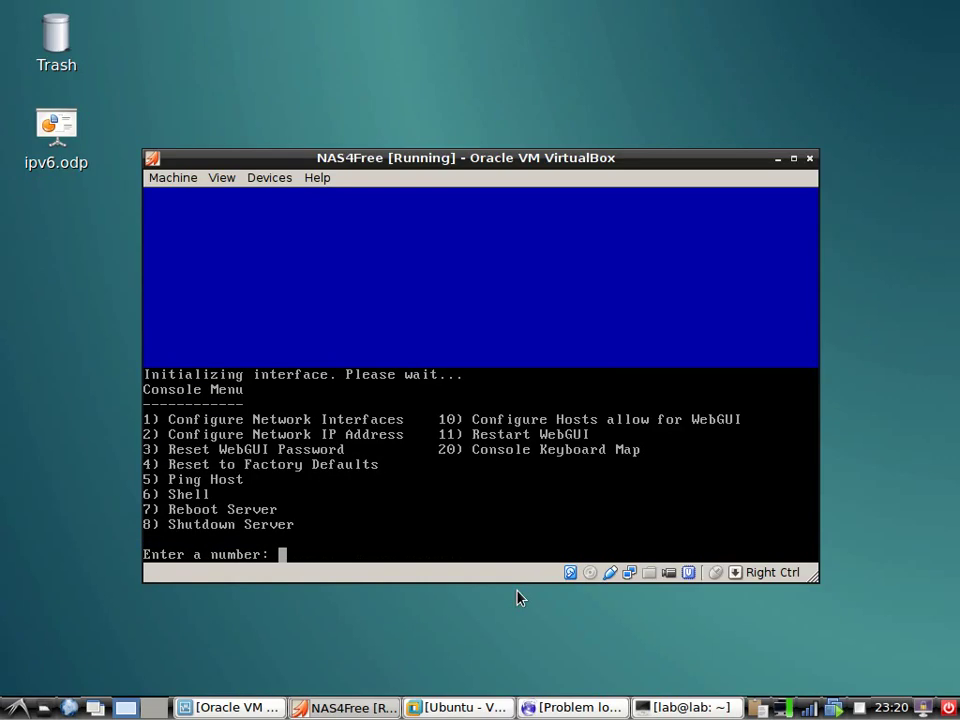
Via option 2, set no DHCP, LAN 172.30.30.250/24, gateway and DNS 172.30.30.1, no IPv6
{"action": "type", "text": "2"}
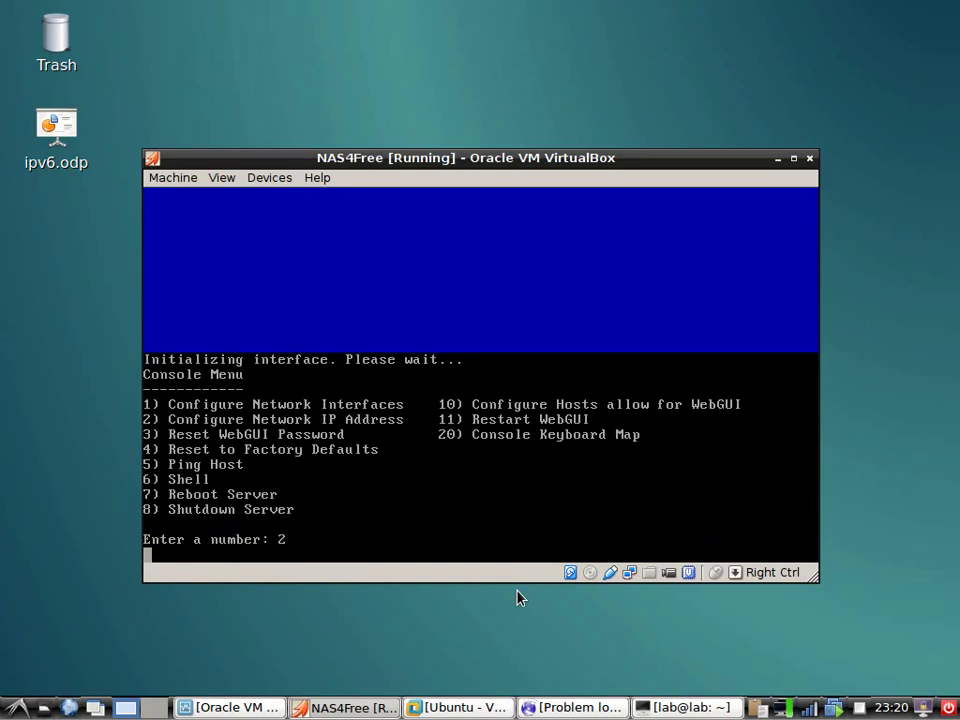
{"action": "key", "text": "Return"}
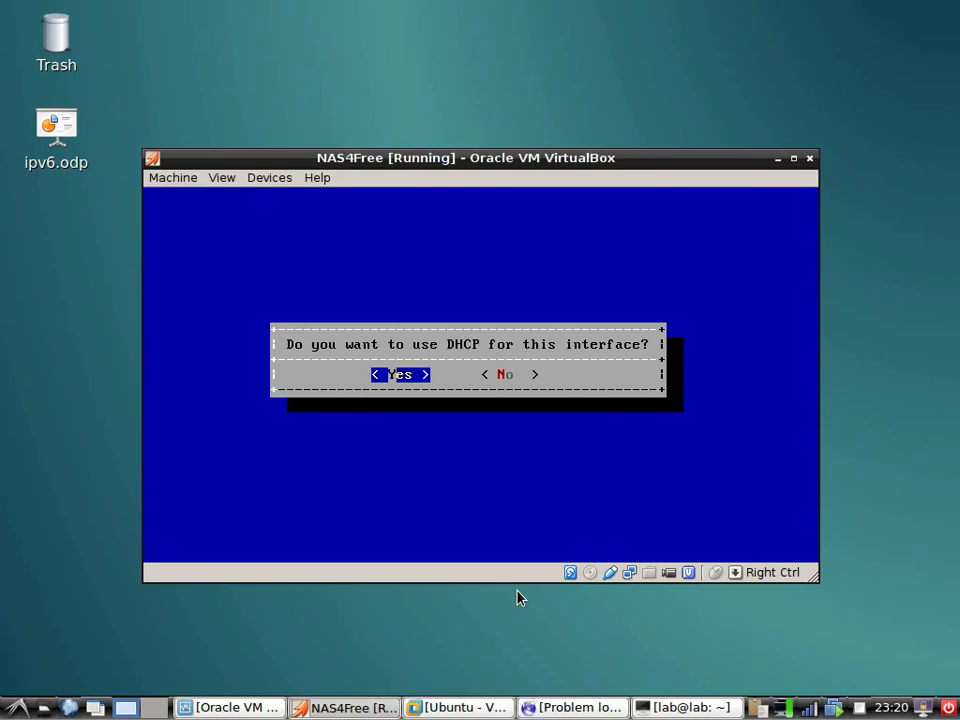
{"action": "key", "text": "Right"}
{"action": "key", "text": "Return"}
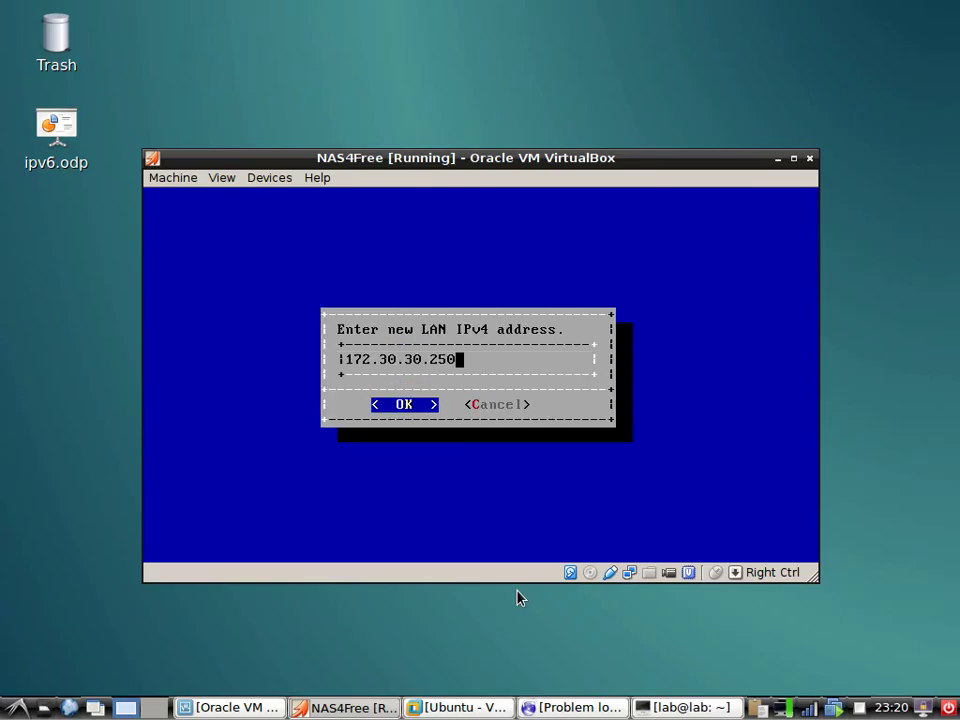
{"action": "key", "text": "Return"}
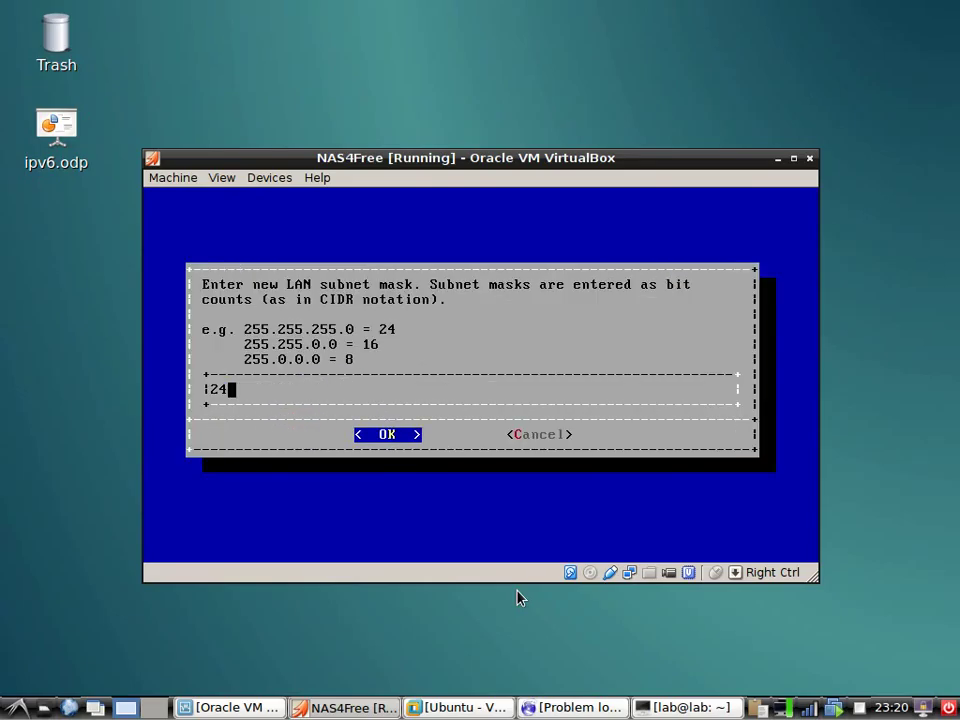
{"action": "key", "text": "Return"}
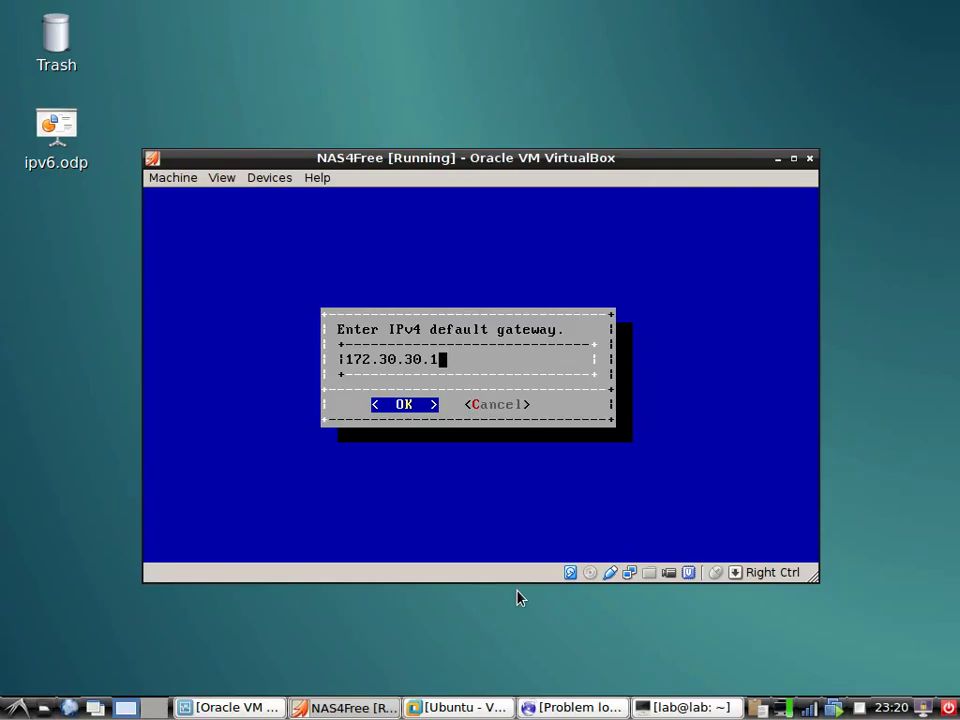
{"action": "key", "text": "Return"}
{"action": "key", "text": "Return"}
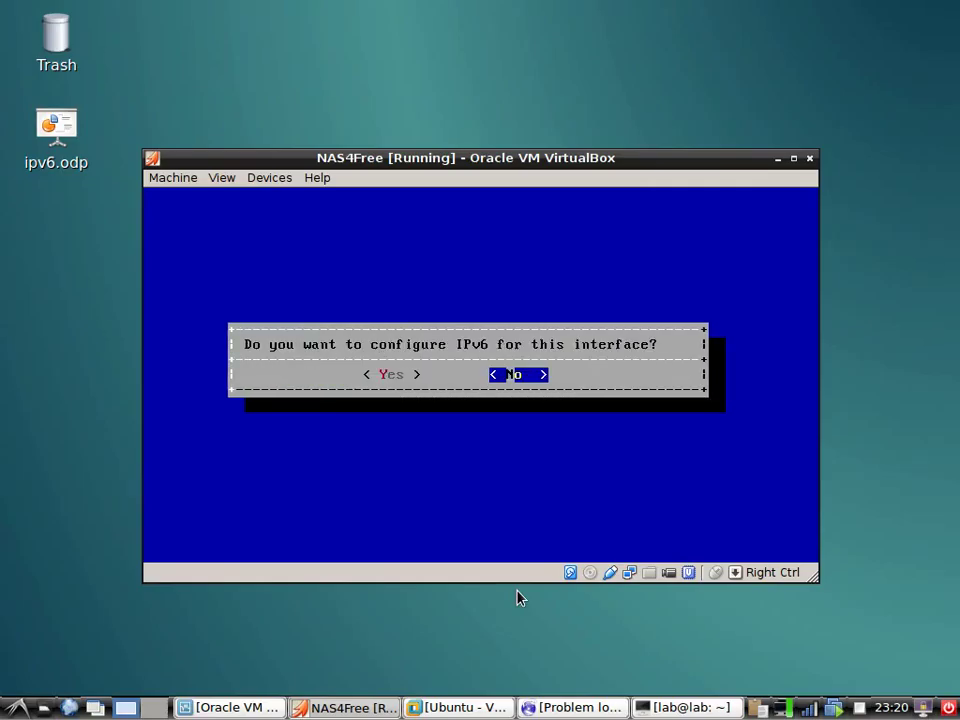
{"action": "key", "text": "Return"}
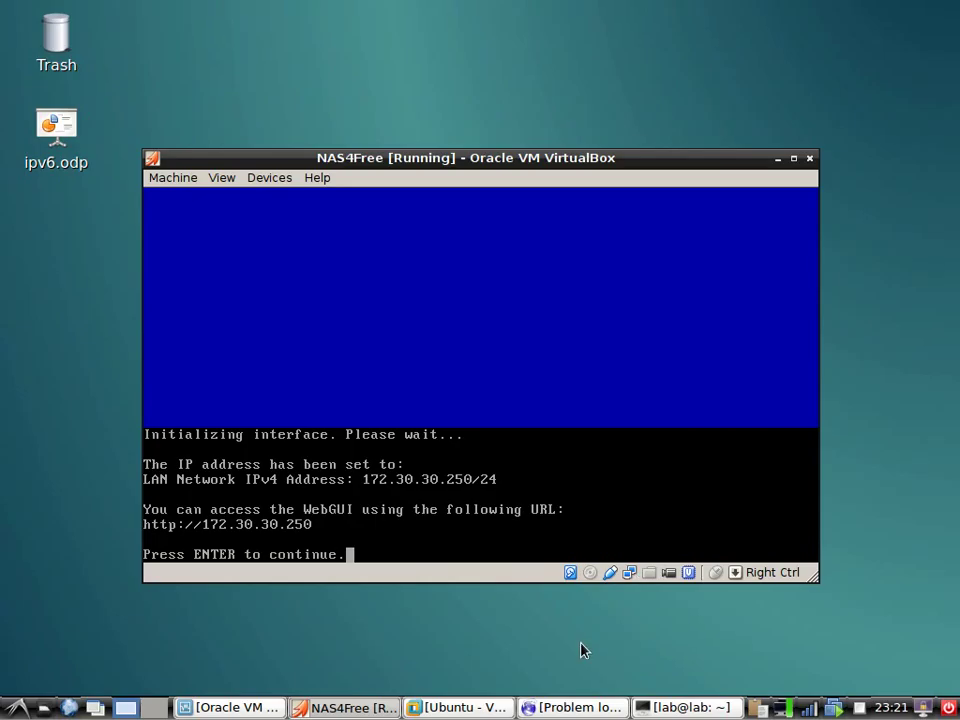
{"action": "key", "text": "Return"}
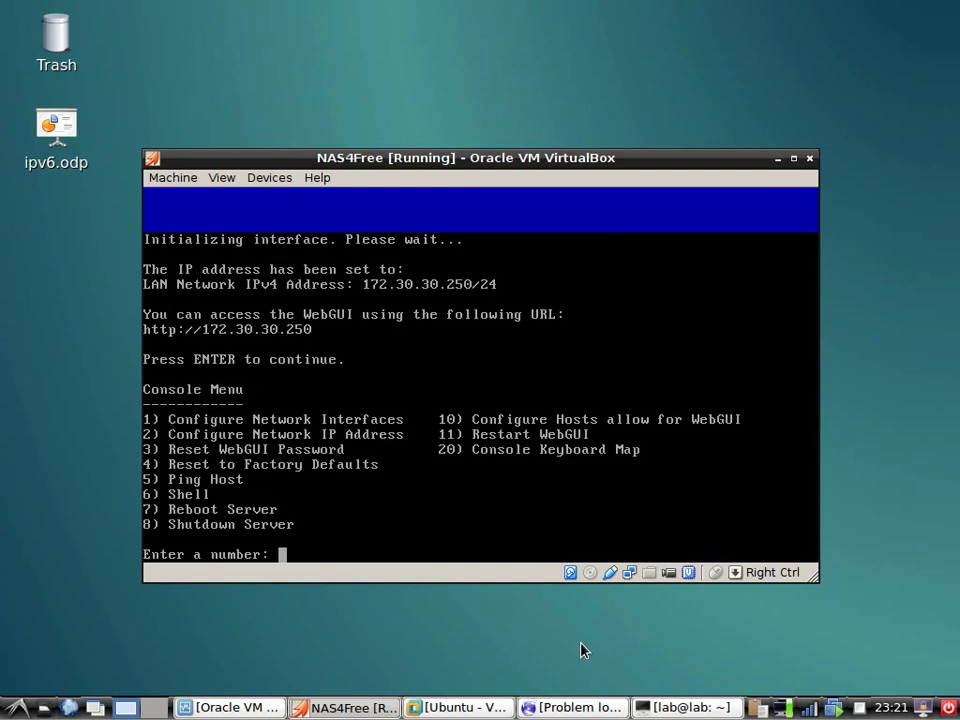
{"action": "left_click", "coordinate": [575, 707]}
{"action": "left_click", "coordinate": [54, 67]}
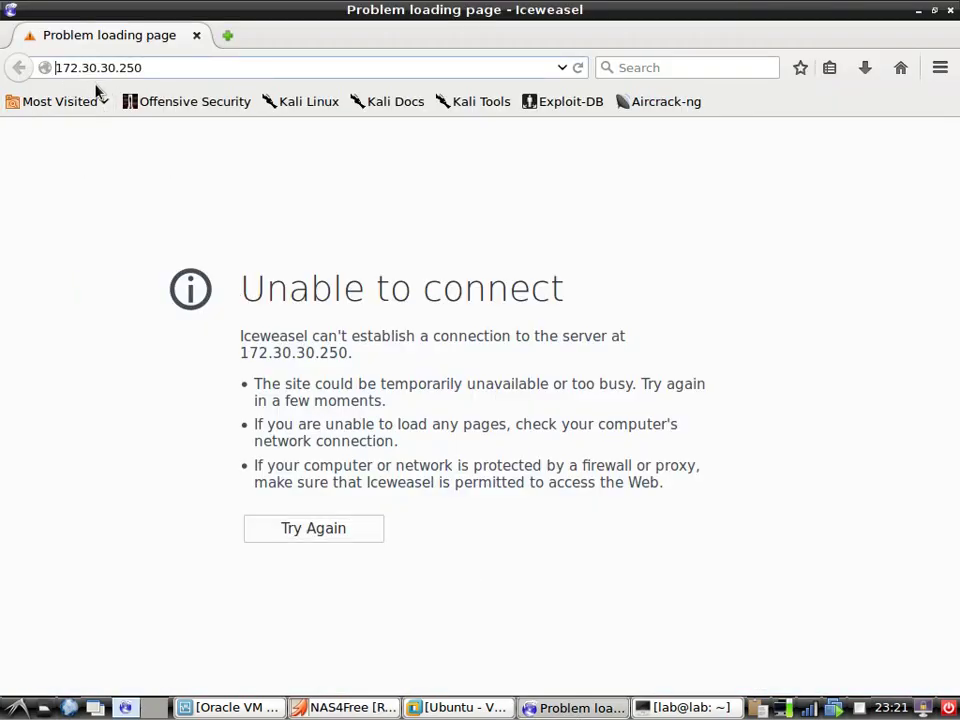
{"action": "type", "text": "http://"}
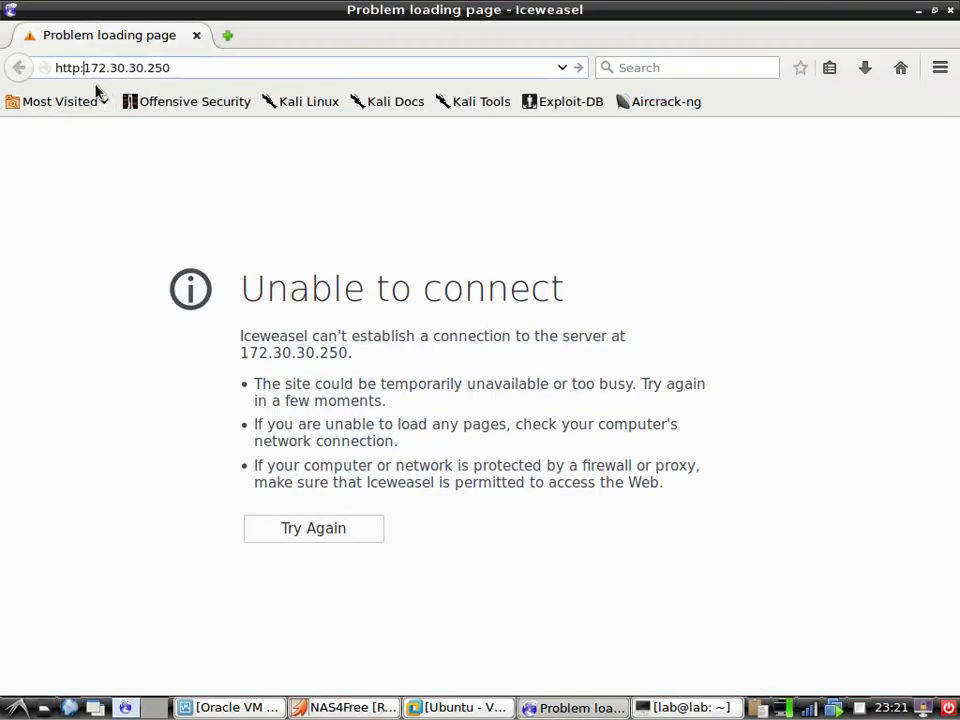
{"action": "key", "text": "Return"}
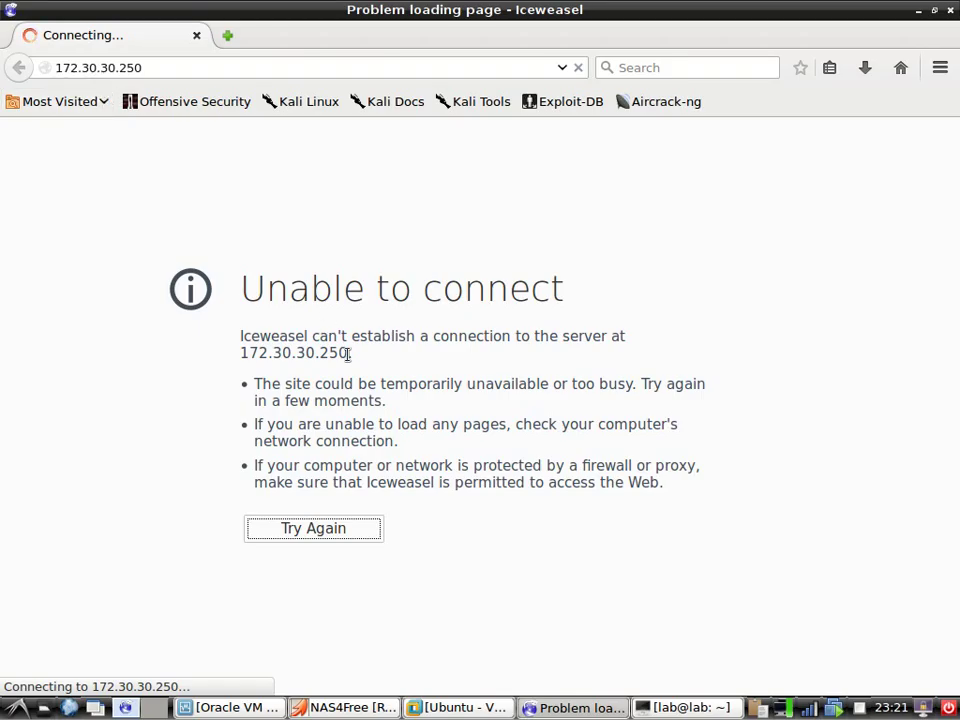
{"action": "left_click", "coordinate": [565, 707]}
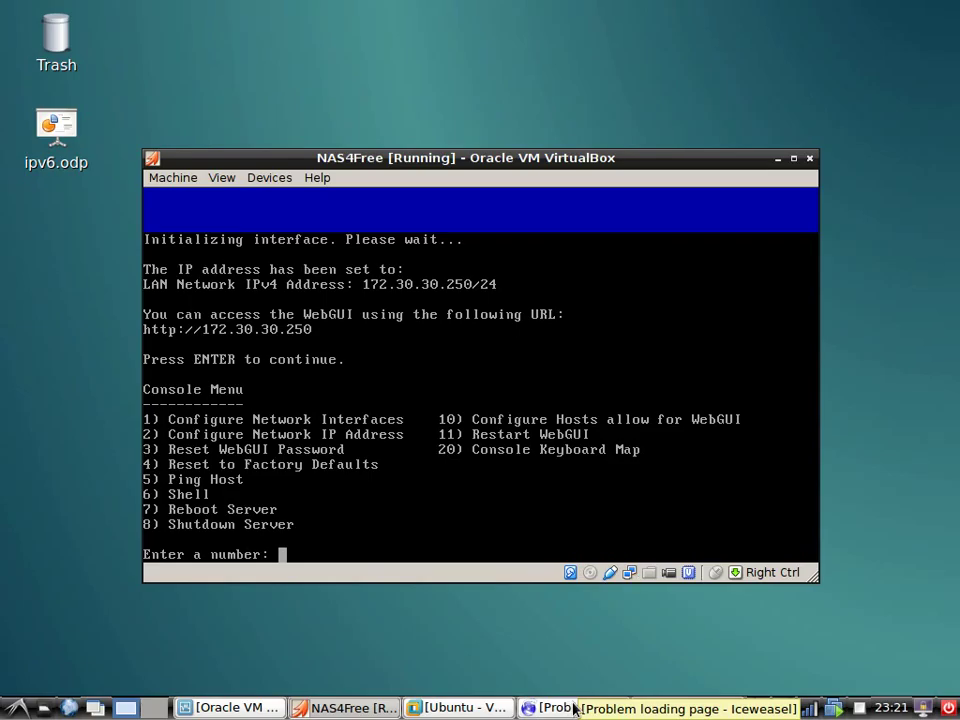
Ping 172.30.30.250 from the terminal, stop it with Ctrl+C, and minimise the terminal
{"action": "left_click", "coordinate": [575, 707]}
{"action": "left_click", "coordinate": [695, 710]}
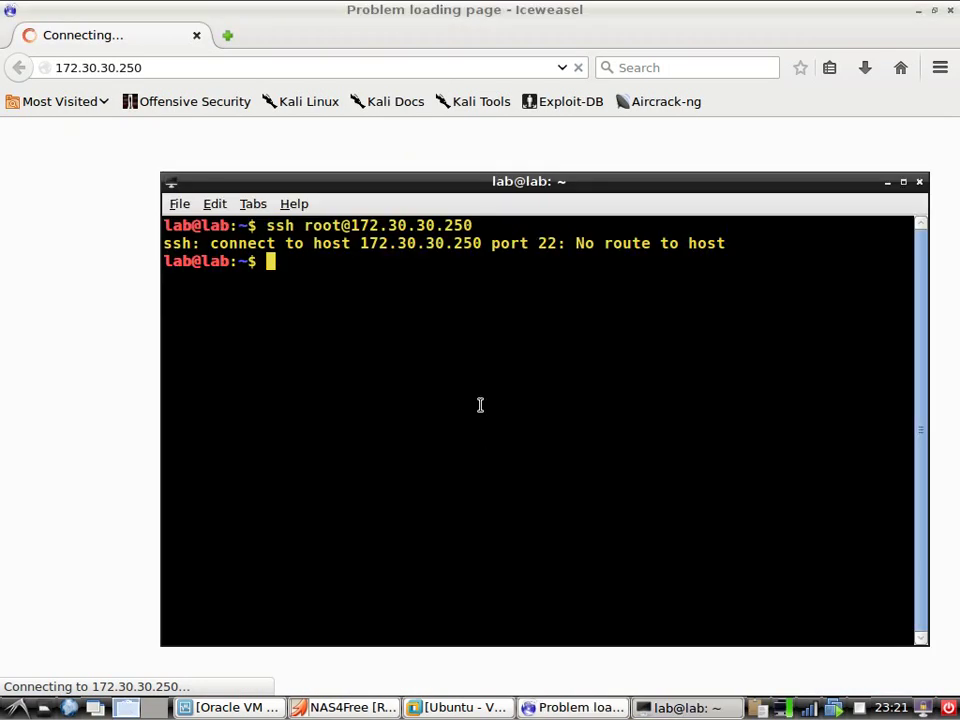
{"action": "key", "text": "Up"}
{"action": "key", "text": "Left"}
{"action": "key", "text": "Left"}
{"action": "key", "text": "Left"}
{"action": "key", "text": "Left"}
{"action": "key", "text": "Left"}
{"action": "key", "text": "Left"}
{"action": "key", "text": "Left"}
{"action": "key", "text": "Left"}
{"action": "key", "text": "Left"}
{"action": "key", "text": "Left"}
{"action": "key", "text": "Left"}
{"action": "key", "text": "Left"}
{"action": "key", "text": "Left"}
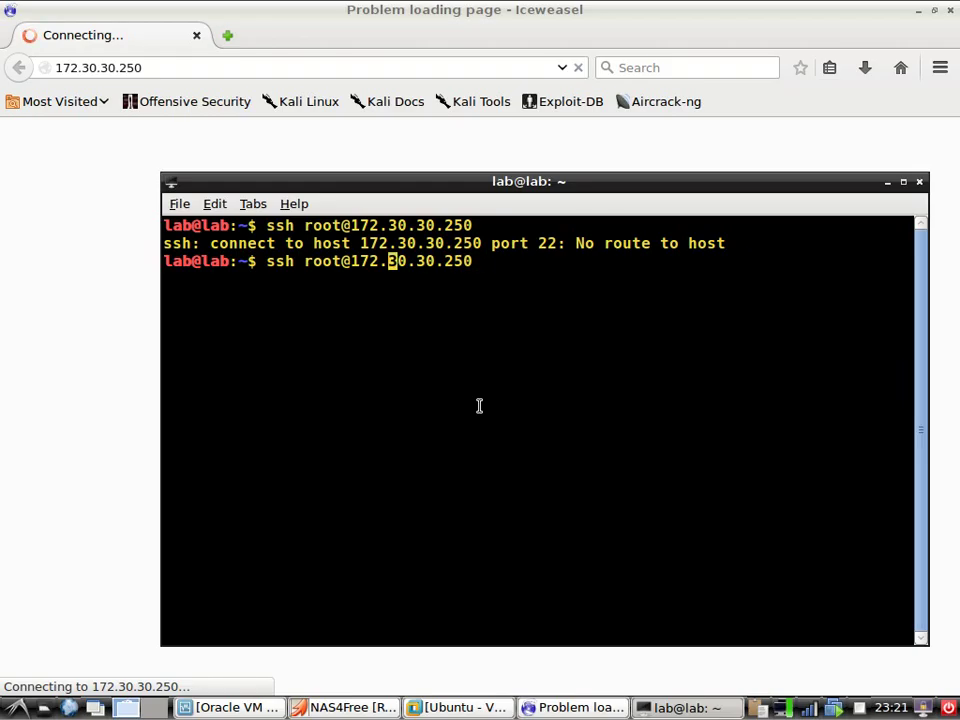
{"action": "key", "text": "BackSpace"}
{"action": "key", "text": "BackSpace"}
{"action": "key", "text": "BackSpace"}
{"action": "key", "text": "BackSpace"}
{"action": "key", "text": "BackSpace"}
{"action": "key", "text": "BackSpace"}
{"action": "key", "text": "BackSpace"}
{"action": "key", "text": "BackSpace"}
{"action": "key", "text": "BackSpace"}
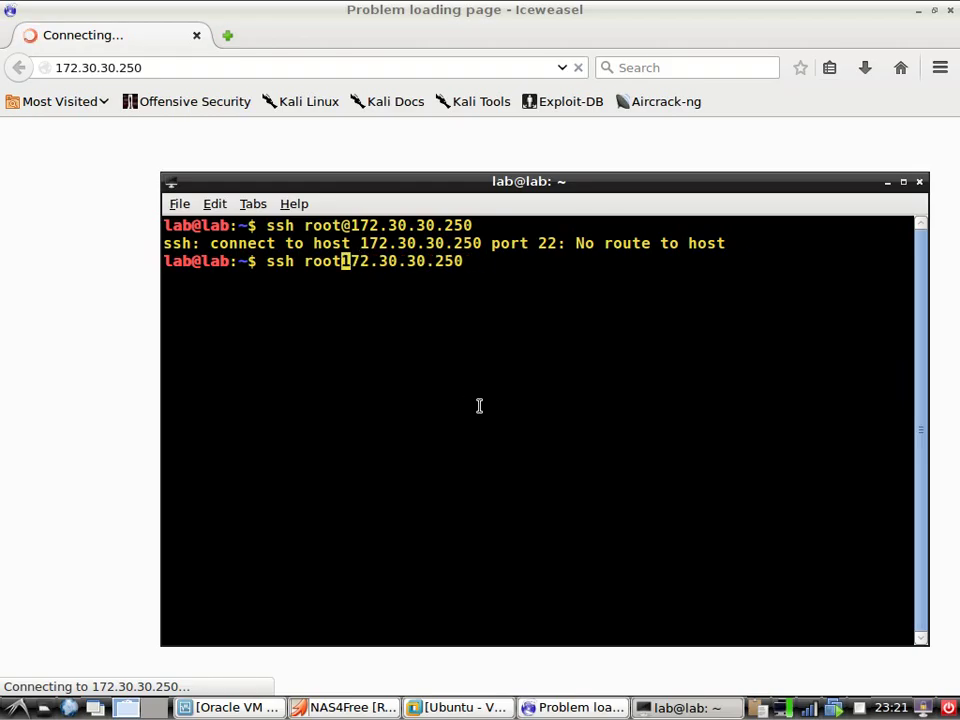
{"action": "type", "text": "ping"}
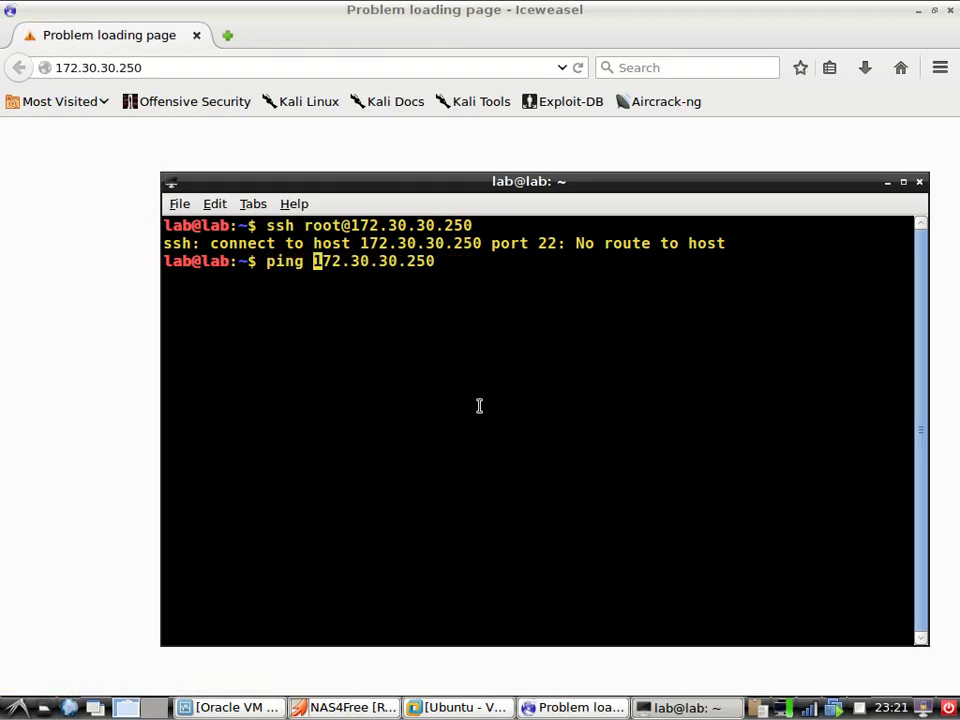
{"action": "key", "text": "Return"}
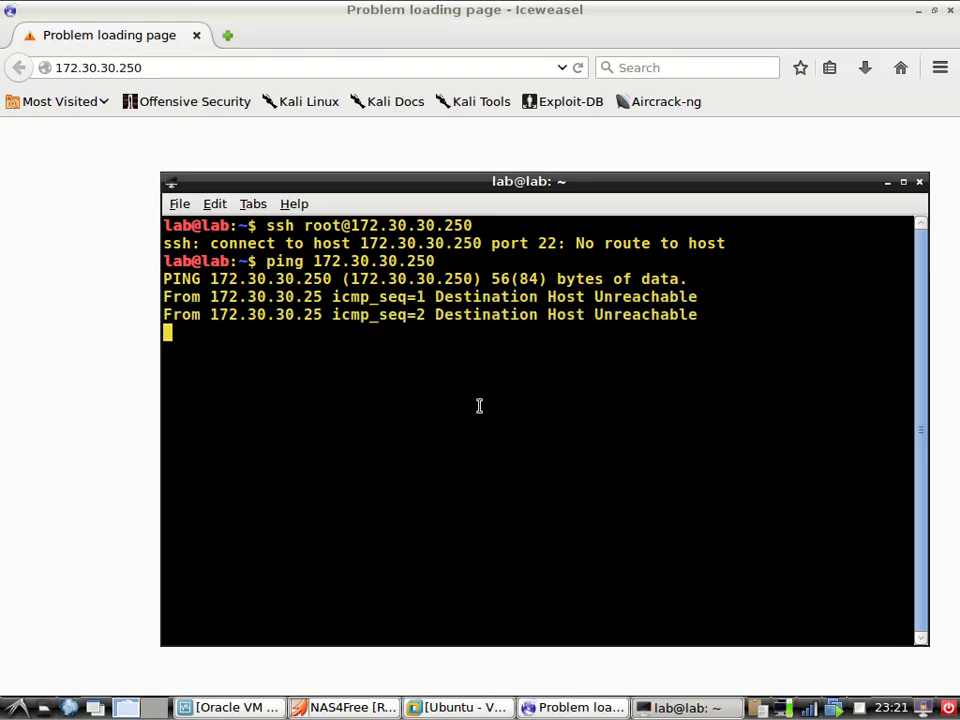
{"action": "key", "text": "ctrl+c"}
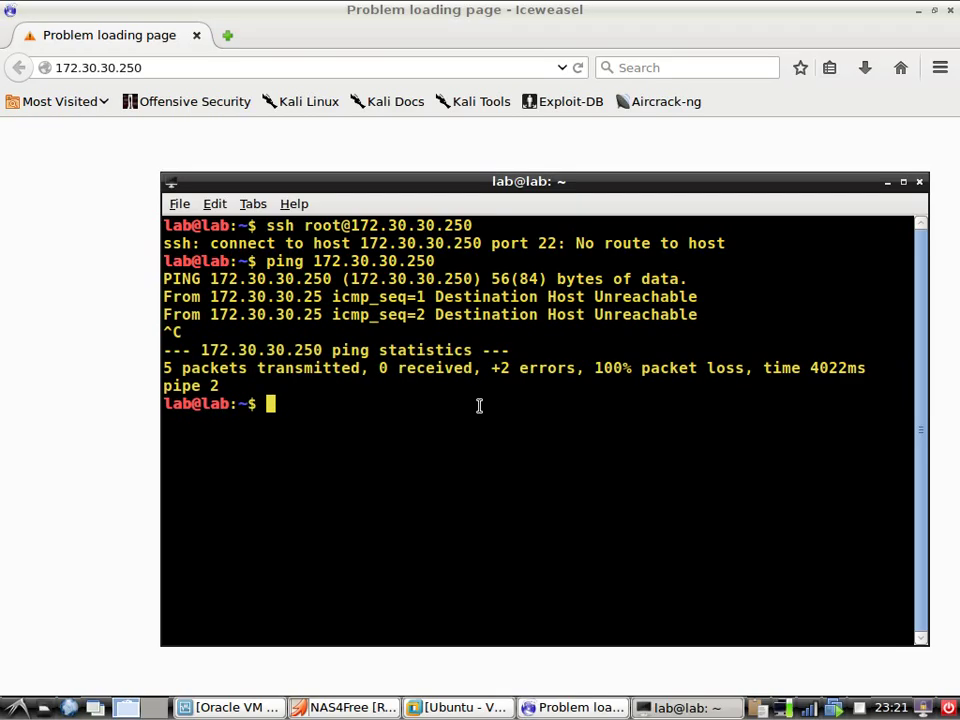
{"action": "key", "text": "Up"}
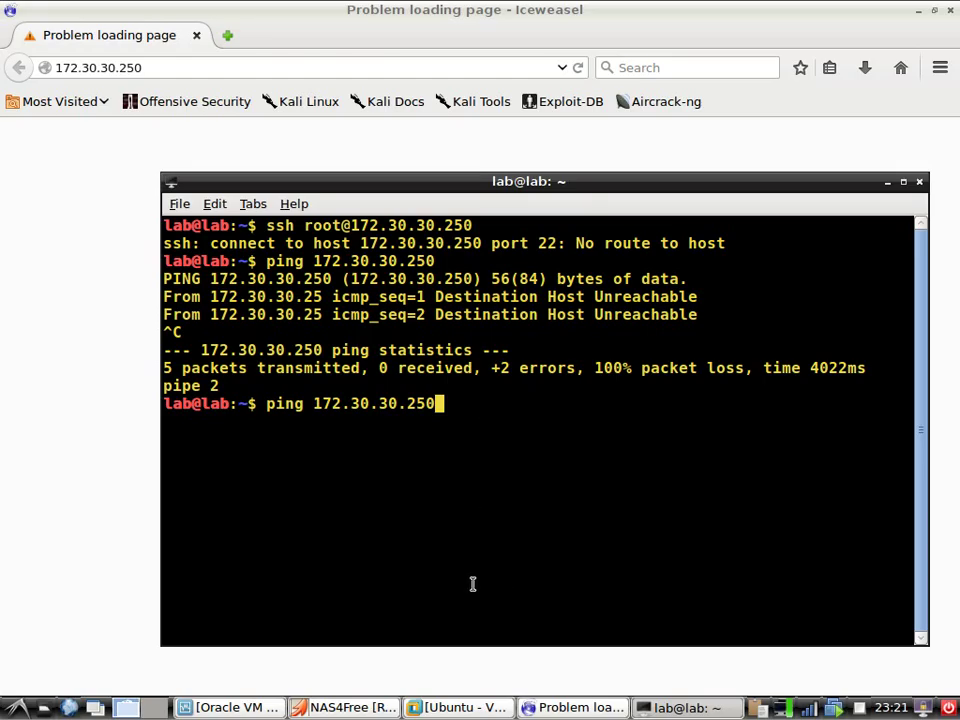
{"action": "key", "text": "alt+F9"}
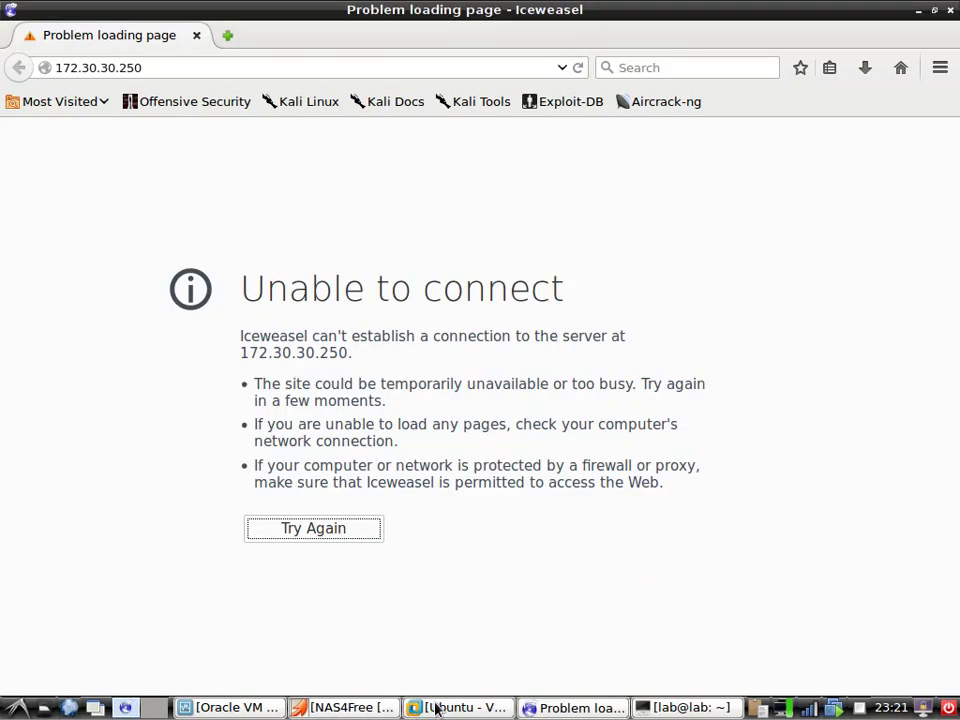
Switch to the Ubuntu VM, start Firefox, and minimise the Network file browser
{"action": "left_click", "coordinate": [440, 707]}
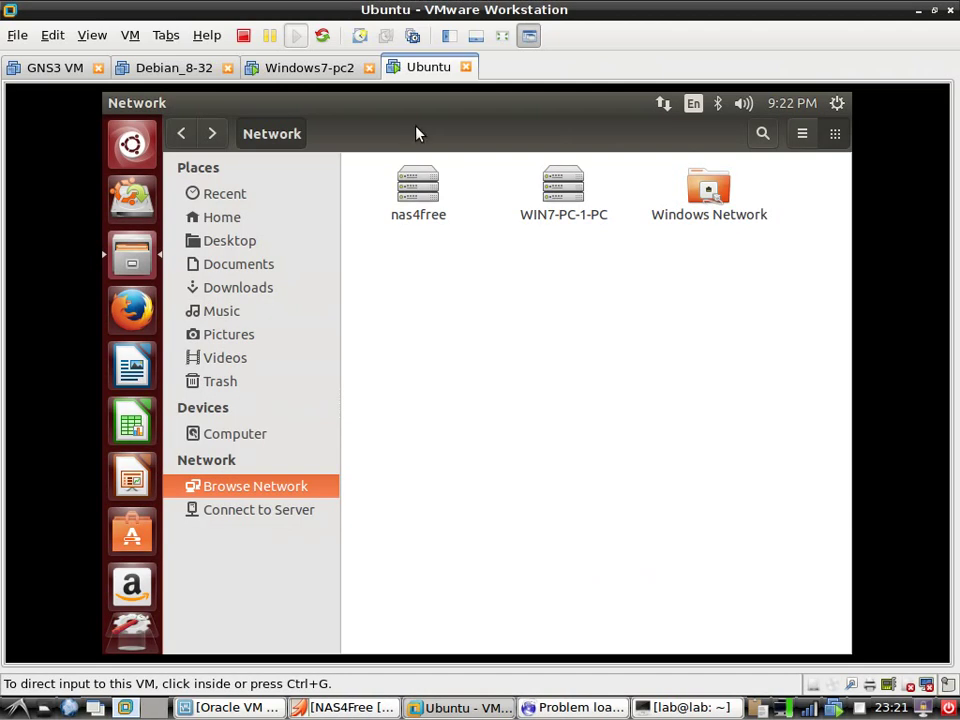
{"action": "left_click", "coordinate": [364, 225]}
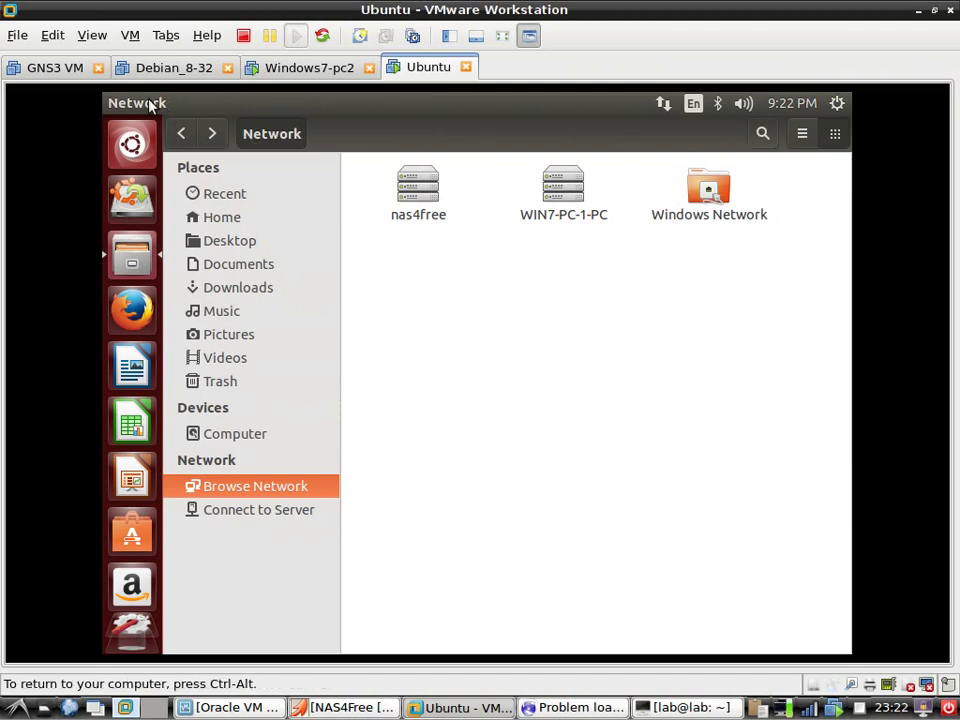
{"action": "left_click", "coordinate": [132, 310]}
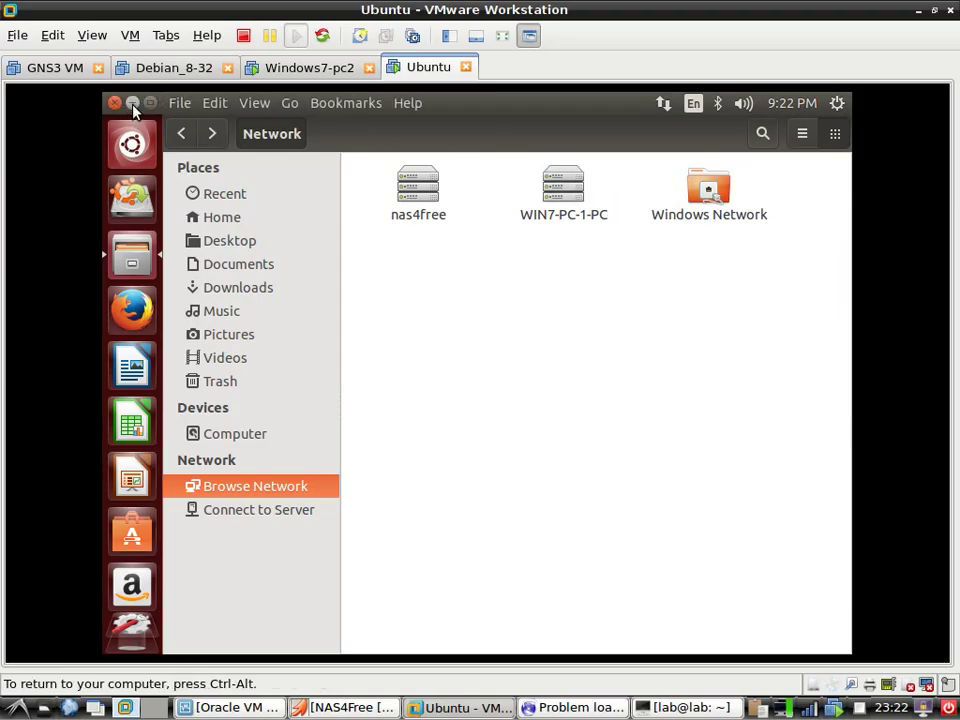
{"action": "left_click", "coordinate": [132, 103]}
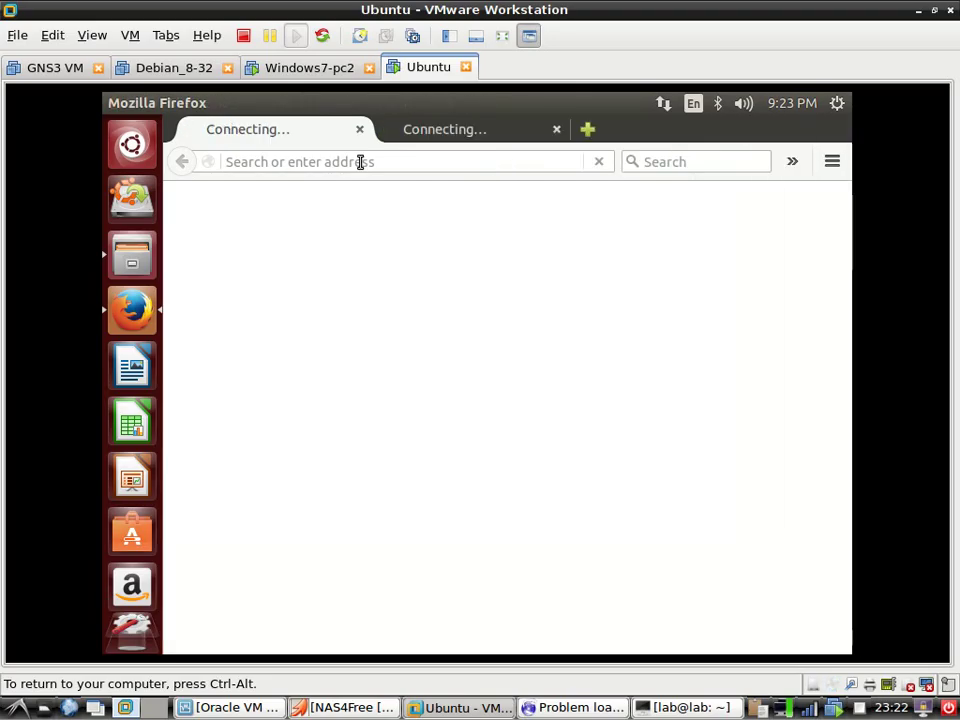
Close the extra start-page tab and load 172.30.30.250 in Firefox
{"action": "left_click", "coordinate": [557, 130]}
{"action": "left_click", "coordinate": [422, 161]}
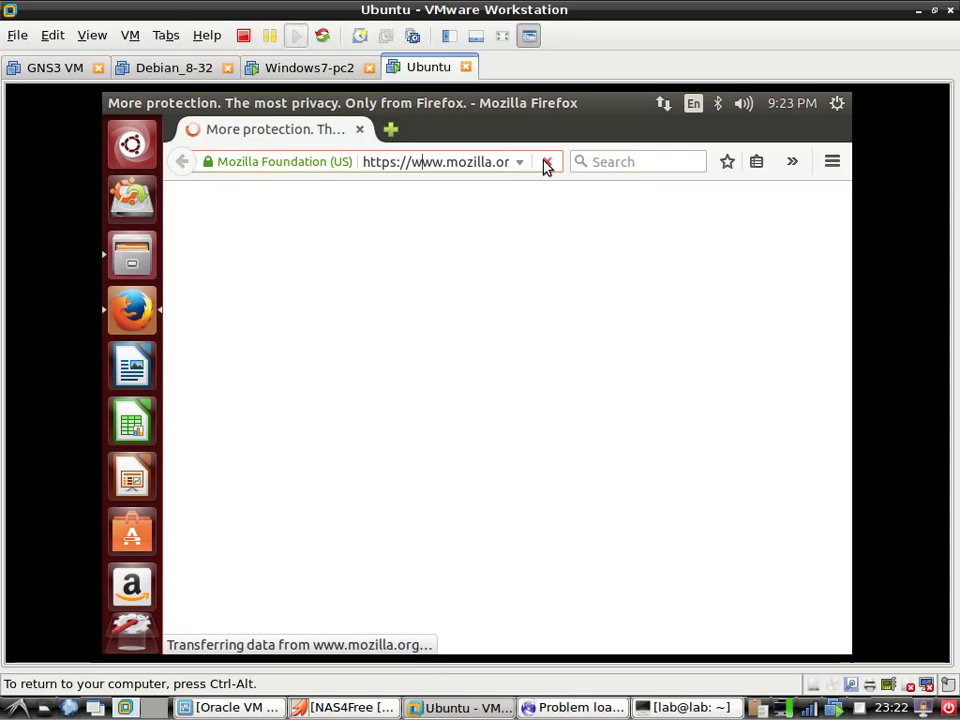
{"action": "double_click", "coordinate": [457, 159]}
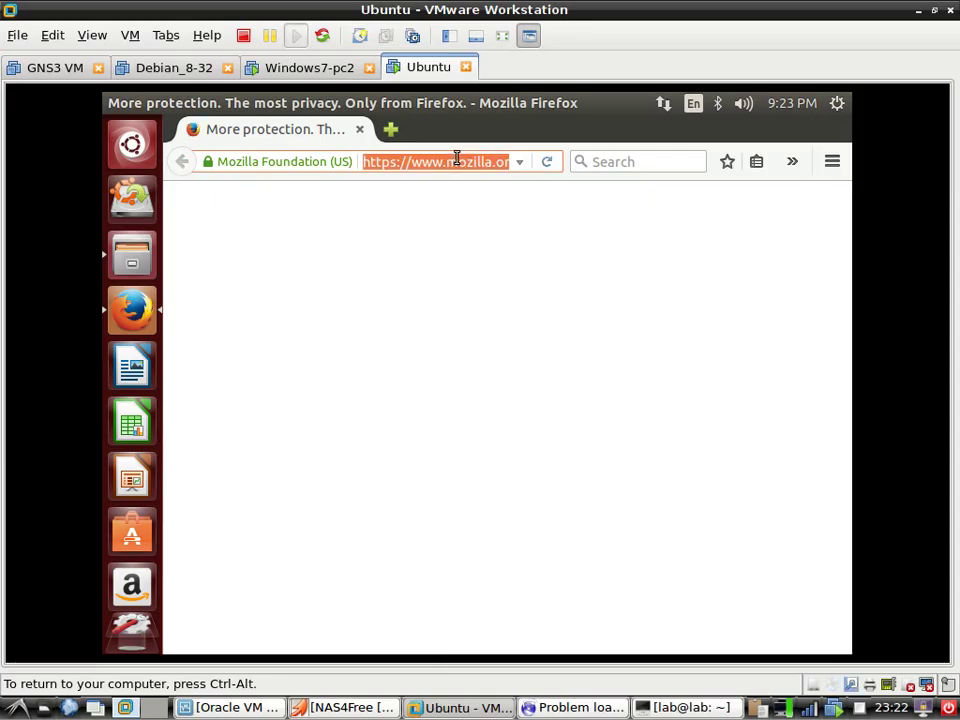
{"action": "left_click", "coordinate": [457, 159]}
{"action": "key", "text": "Down"}
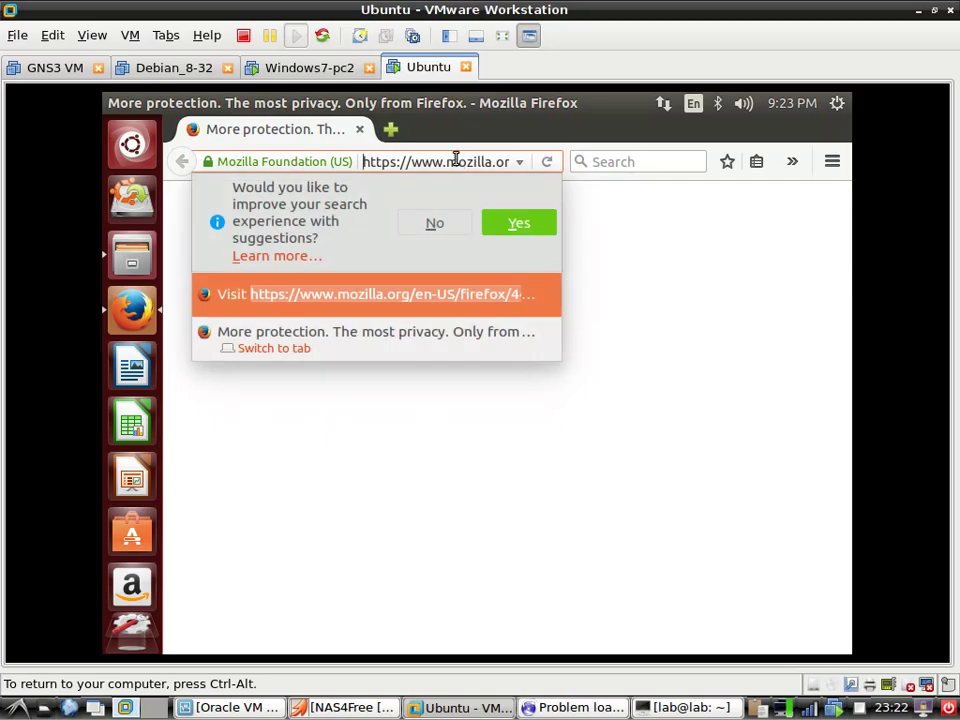
{"action": "key", "text": "ctrl+a"}
{"action": "type", "text": "1"}
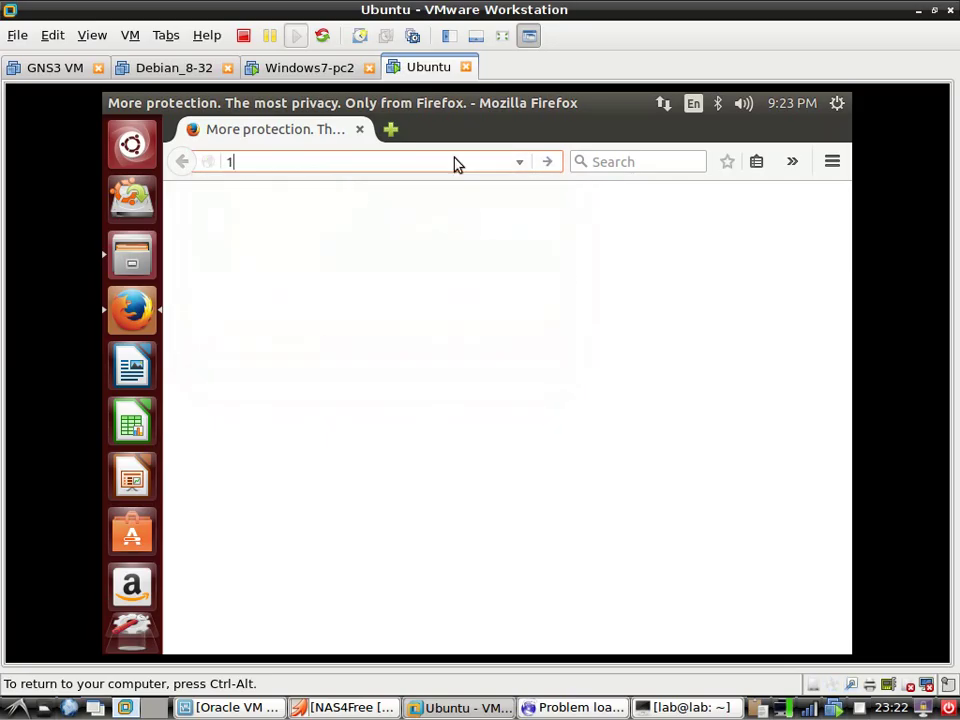
{"action": "type", "text": "72."}
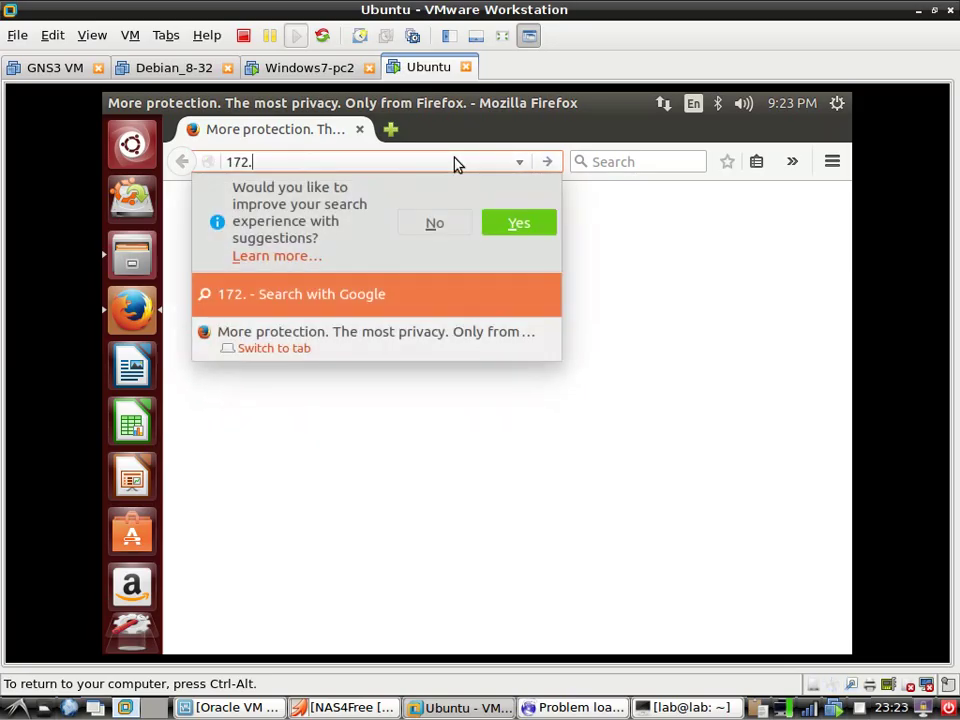
{"action": "type", "text": "30.30."}
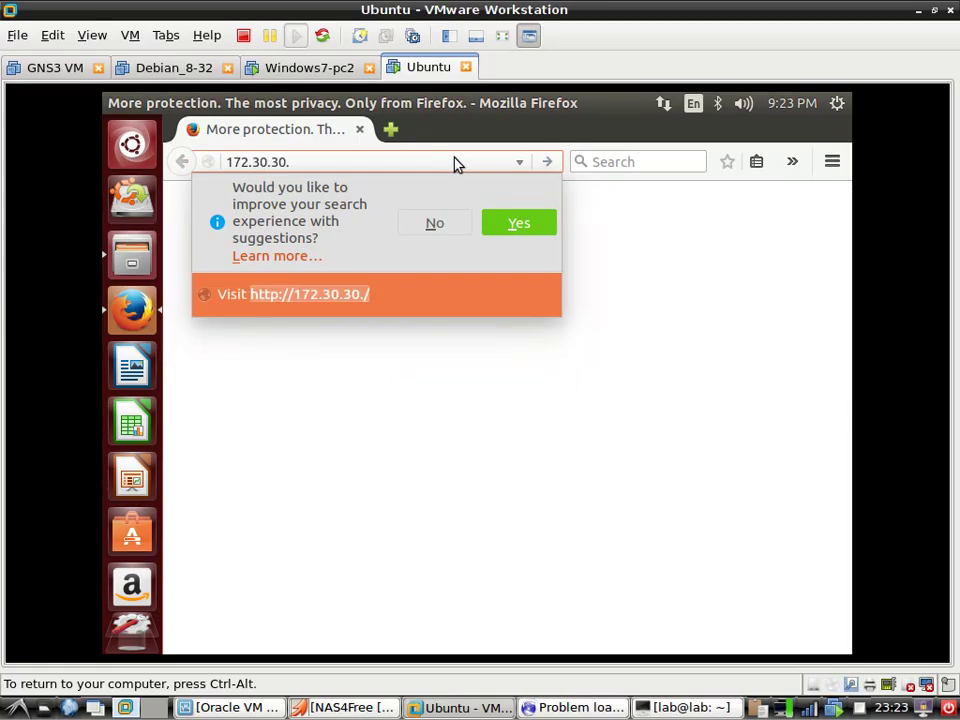
{"action": "type", "text": "250"}
{"action": "key", "text": "Return"}
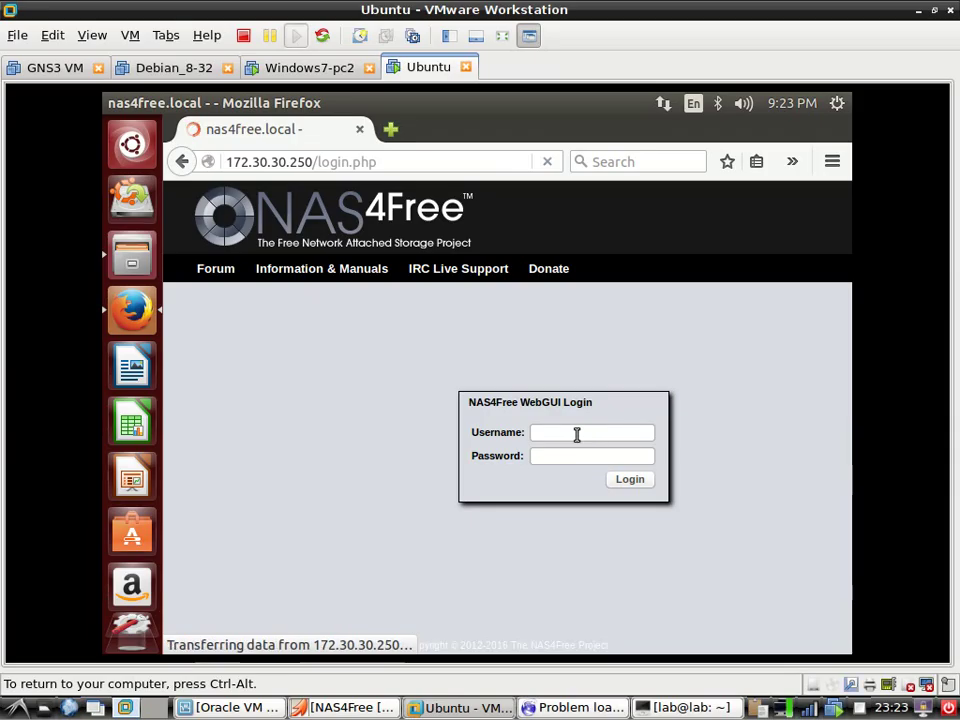
Log in with the administrator username and password, correcting the mistyped username field
{"action": "left_click", "coordinate": [572, 439]}
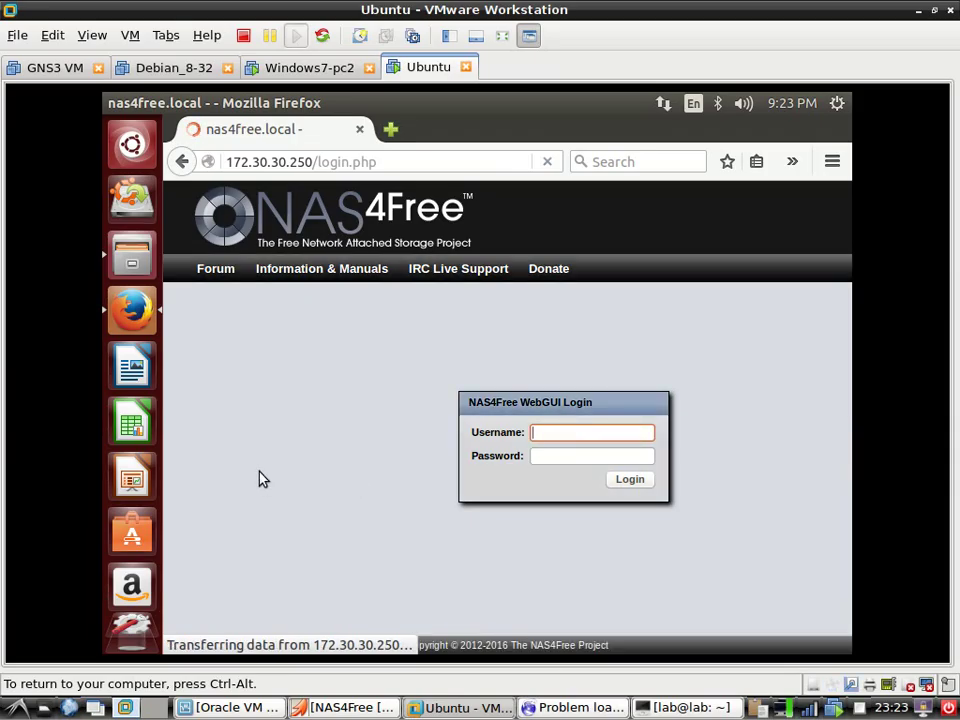
{"action": "type", "text": "admin"}
{"action": "key", "text": "Tab"}
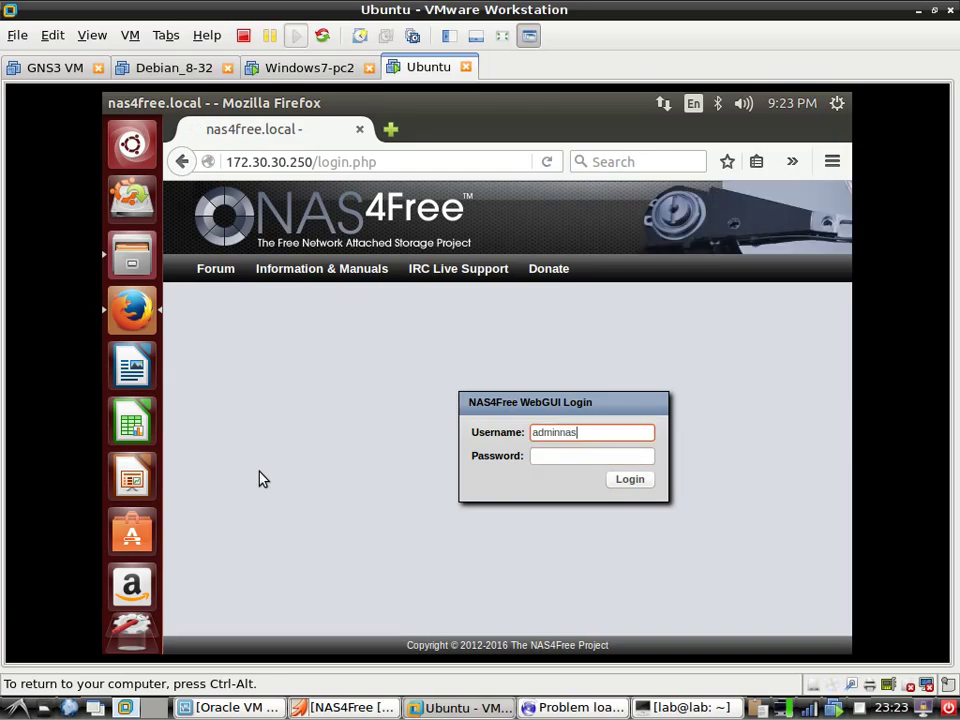
{"action": "type", "text": "nas4free"}
{"action": "key", "text": "BackSpace"}
{"action": "key", "text": "BackSpace"}
{"action": "key", "text": "Tab"}
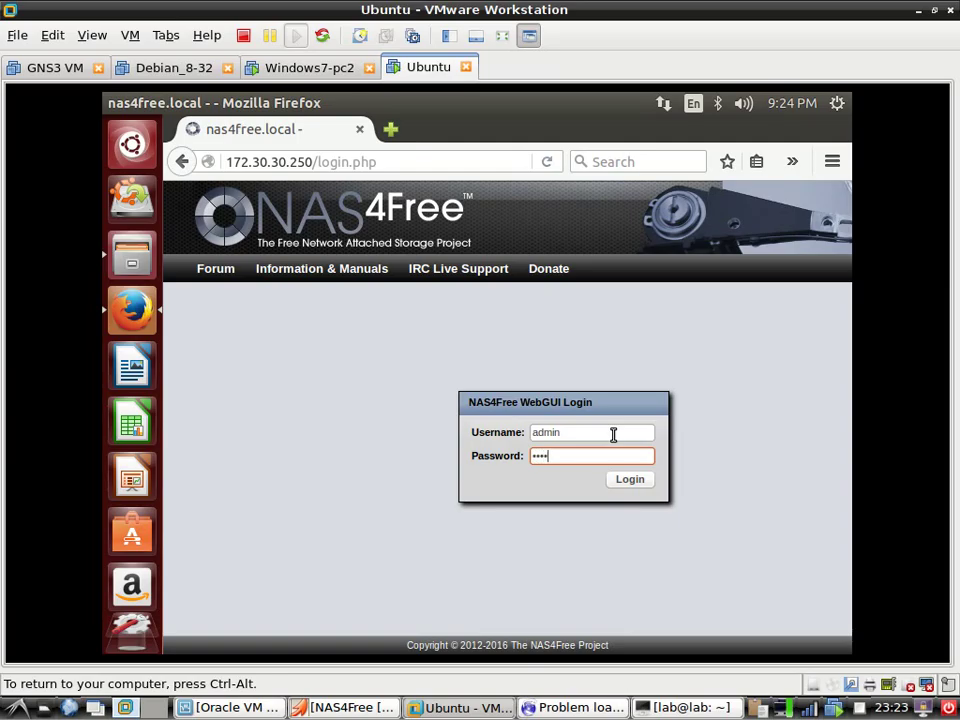
{"action": "type", "text": "nas4free"}
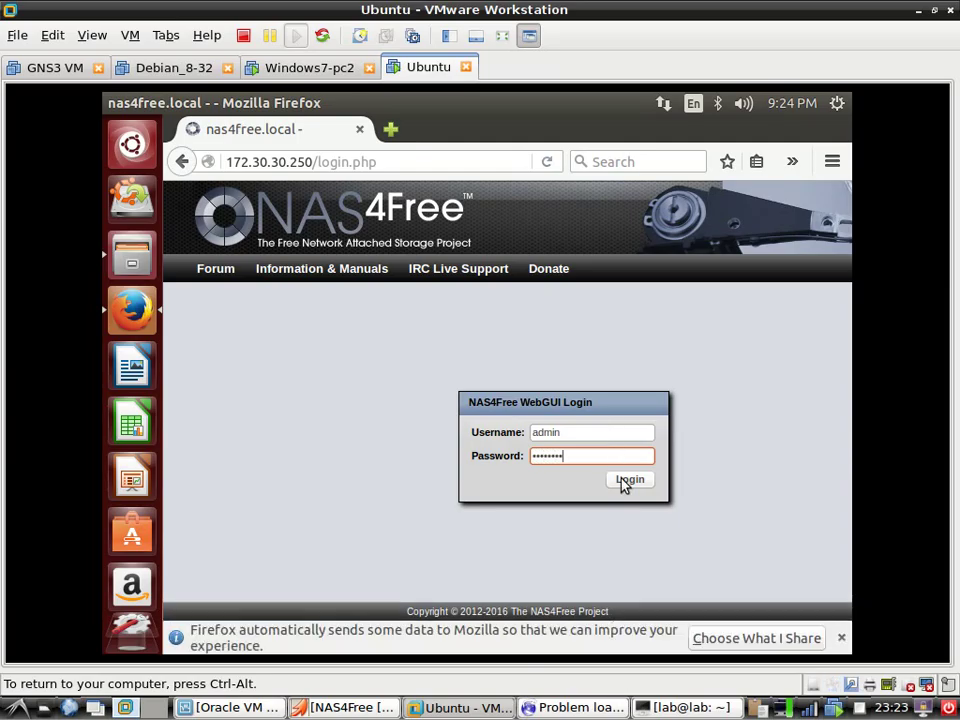
{"action": "left_click", "coordinate": [626, 482]}
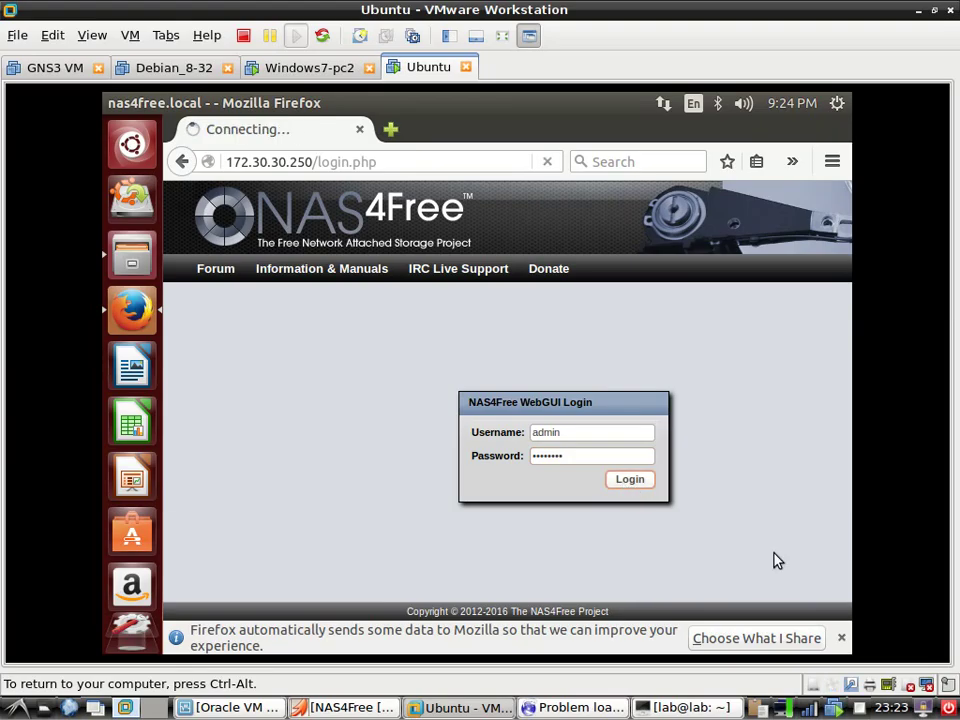
Dismiss the data-sharing notice and open the Password tab under System > General Setup
{"action": "left_click", "coordinate": [842, 638]}
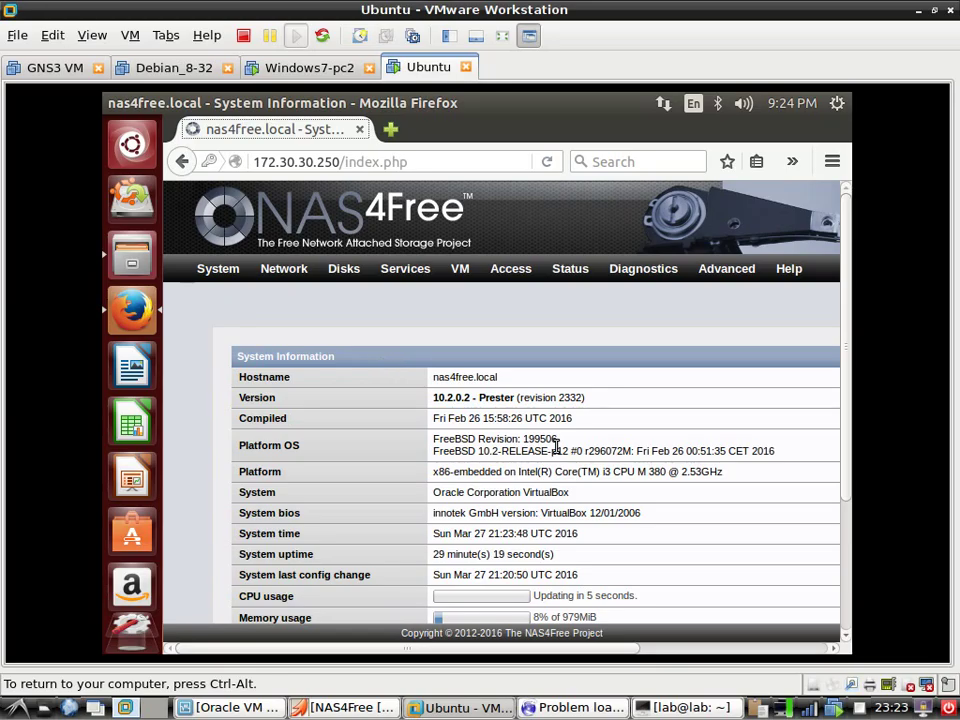
{"action": "scroll", "coordinate": [558, 450], "scroll_direction": "down", "scroll_amount": 1}
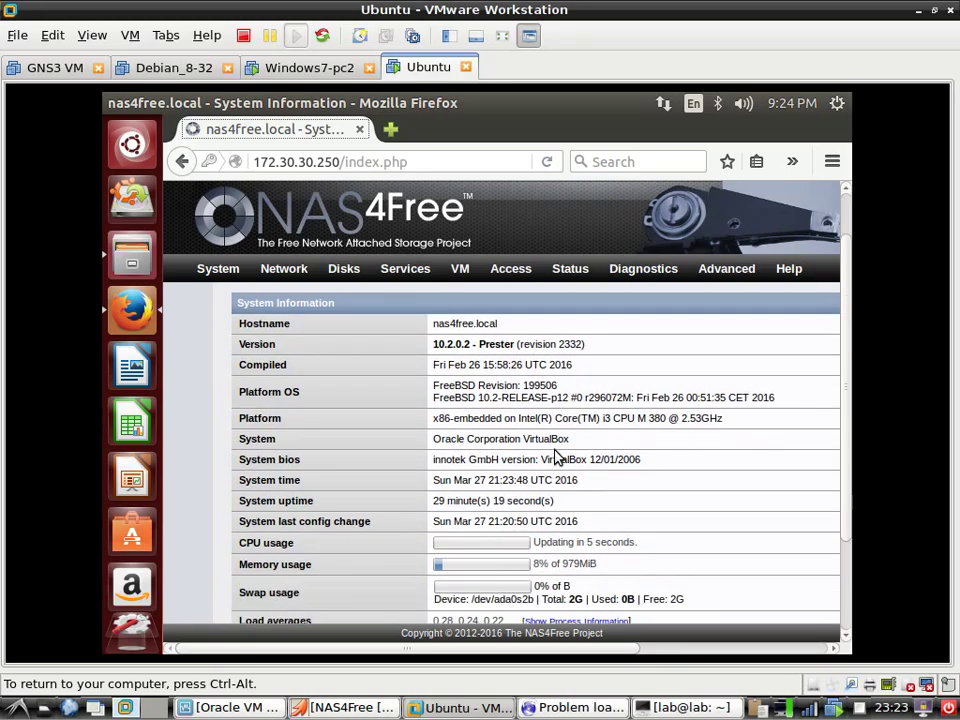
{"action": "scroll", "coordinate": [548, 442], "scroll_direction": "up", "scroll_amount": 1}
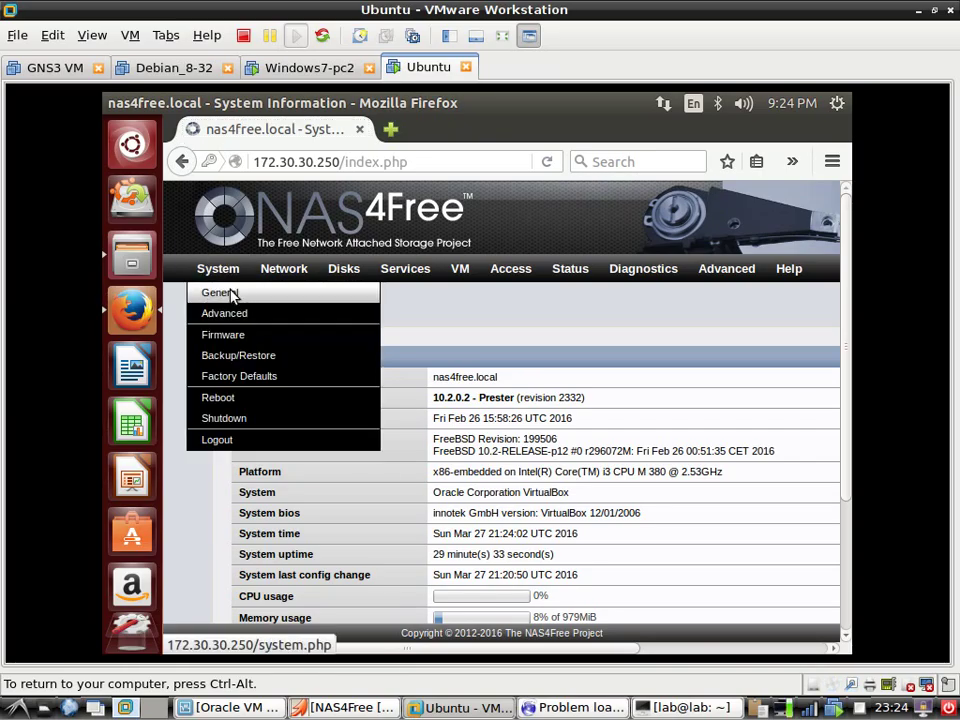
{"action": "left_click", "coordinate": [232, 294]}
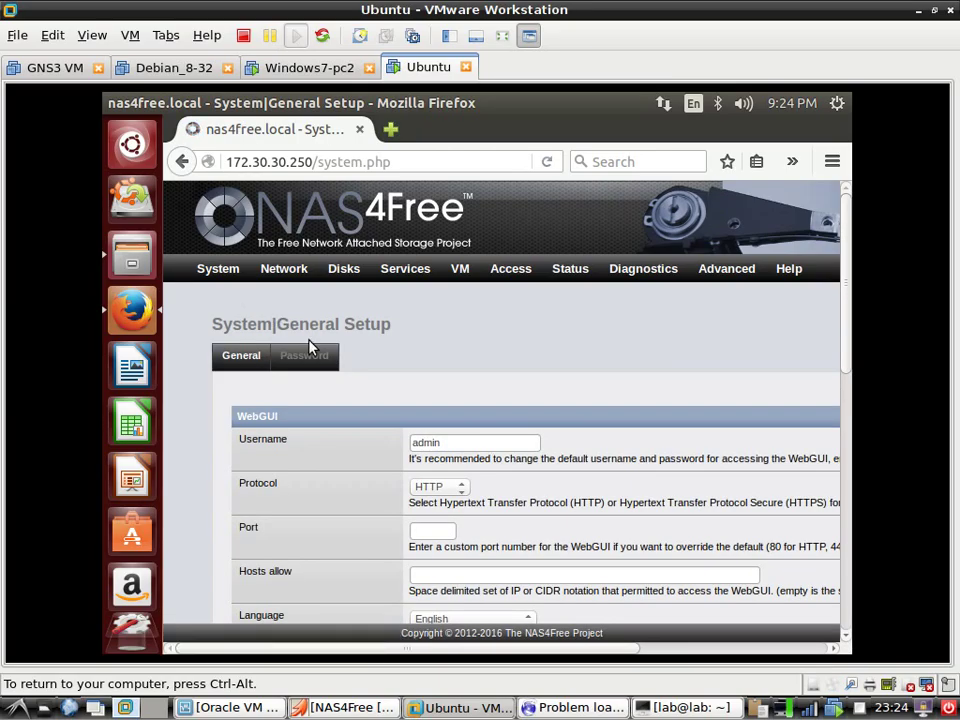
{"action": "scroll", "coordinate": [474, 420], "scroll_direction": "down", "scroll_amount": 2}
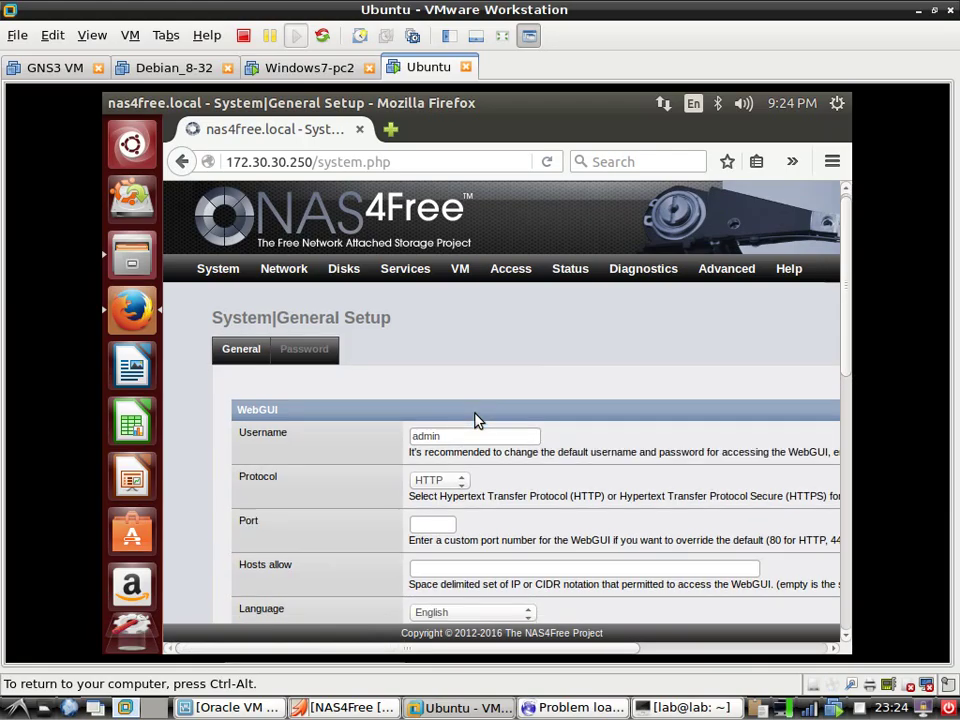
{"action": "scroll", "coordinate": [360, 371], "scroll_direction": "up", "scroll_amount": 2}
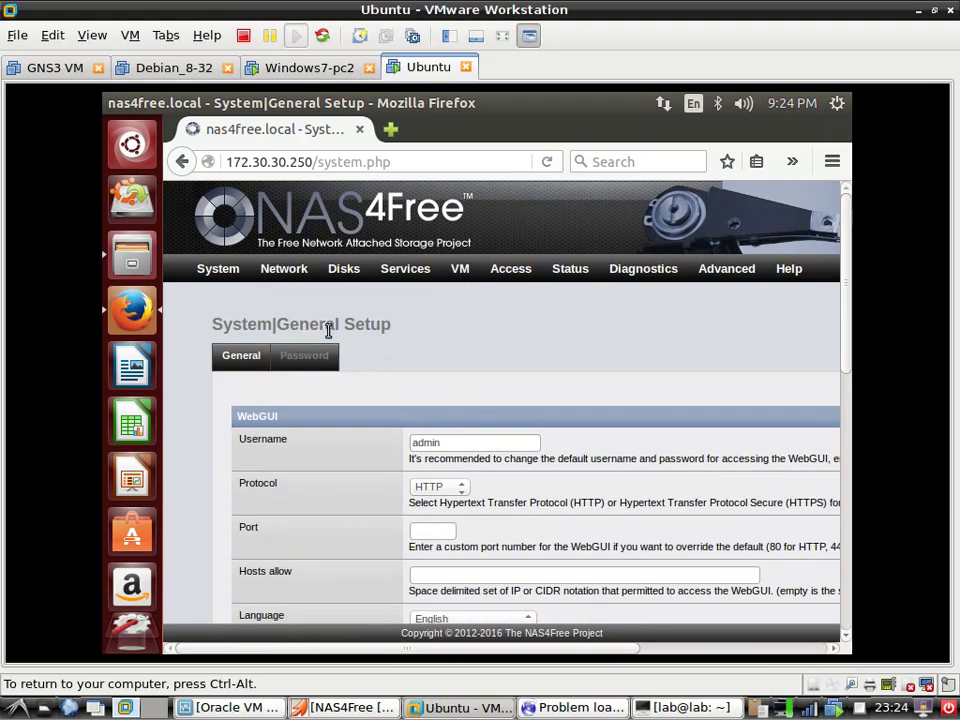
{"action": "left_click", "coordinate": [306, 364]}
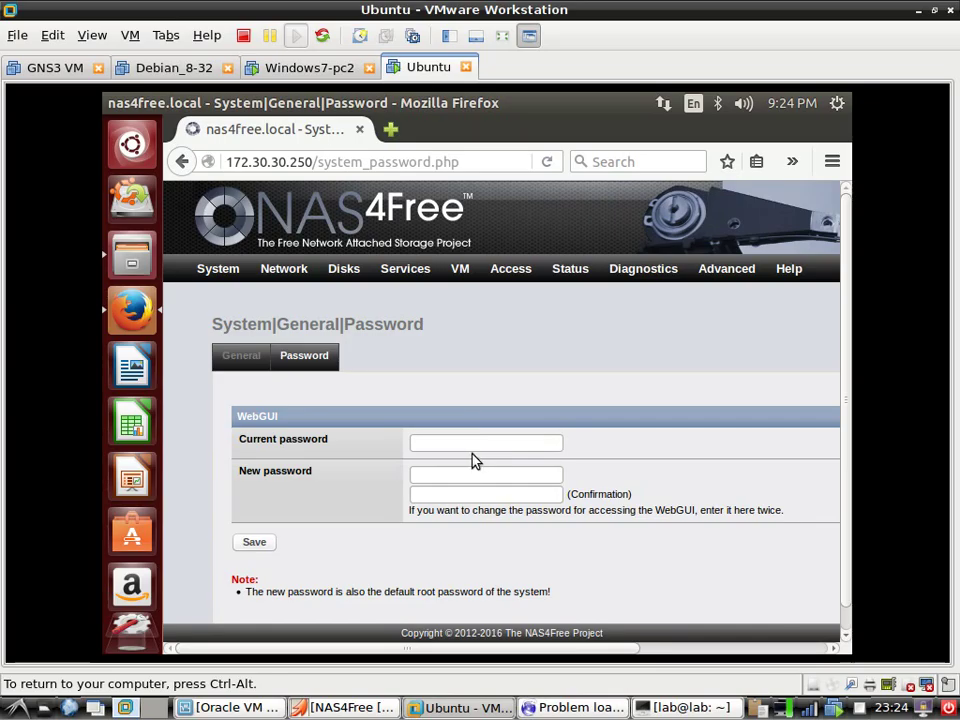
Leave the password fields unchanged and go to Disks > ZFS pool management showing DiskMirrorSpace
{"action": "left_click", "coordinate": [461, 446]}
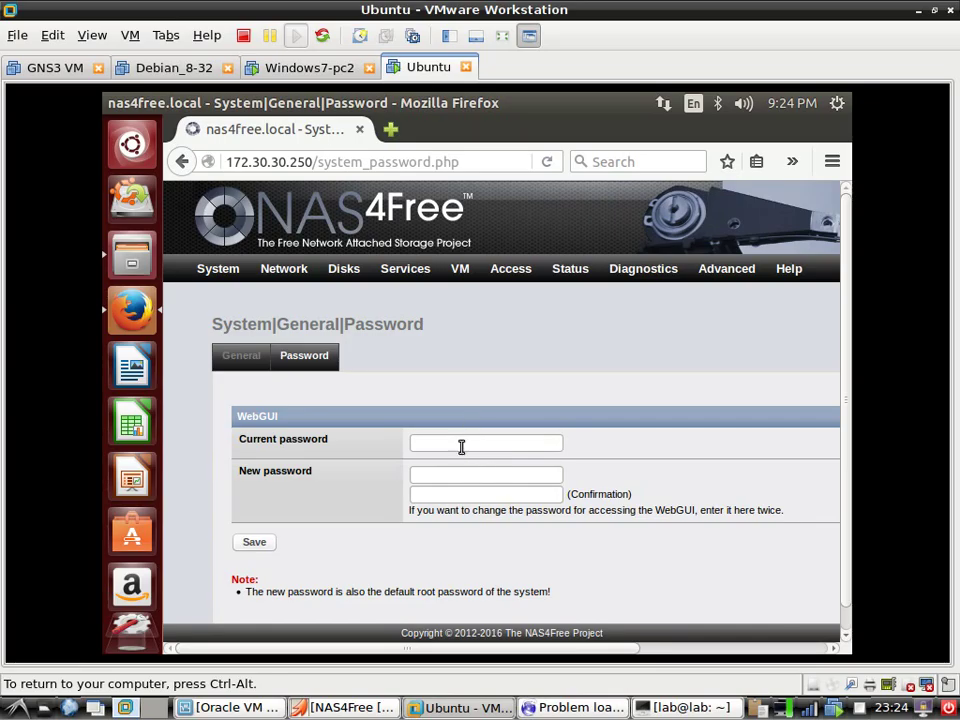
{"action": "key", "text": "Tab"}
{"action": "left_click", "coordinate": [452, 499]}
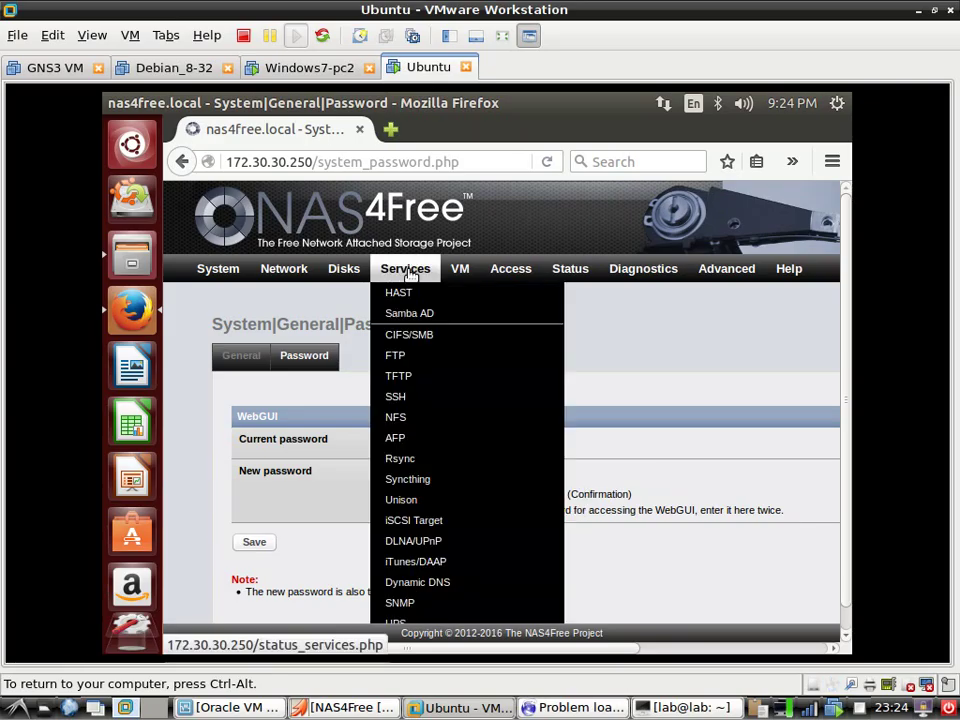
{"action": "mouse_move", "coordinate": [335, 273]}
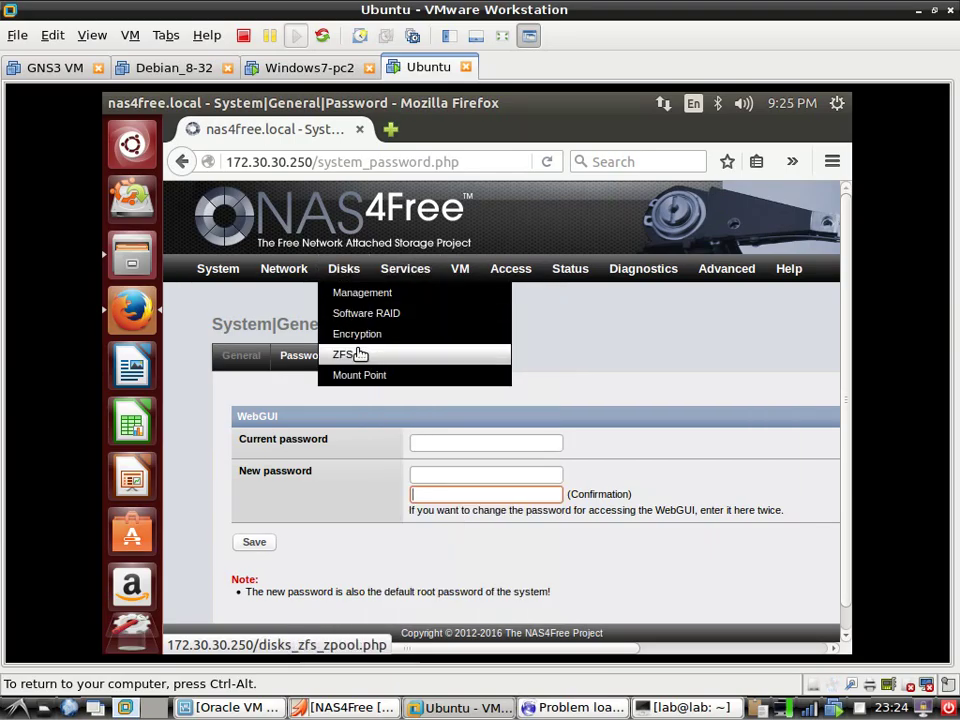
{"action": "left_click", "coordinate": [418, 356]}
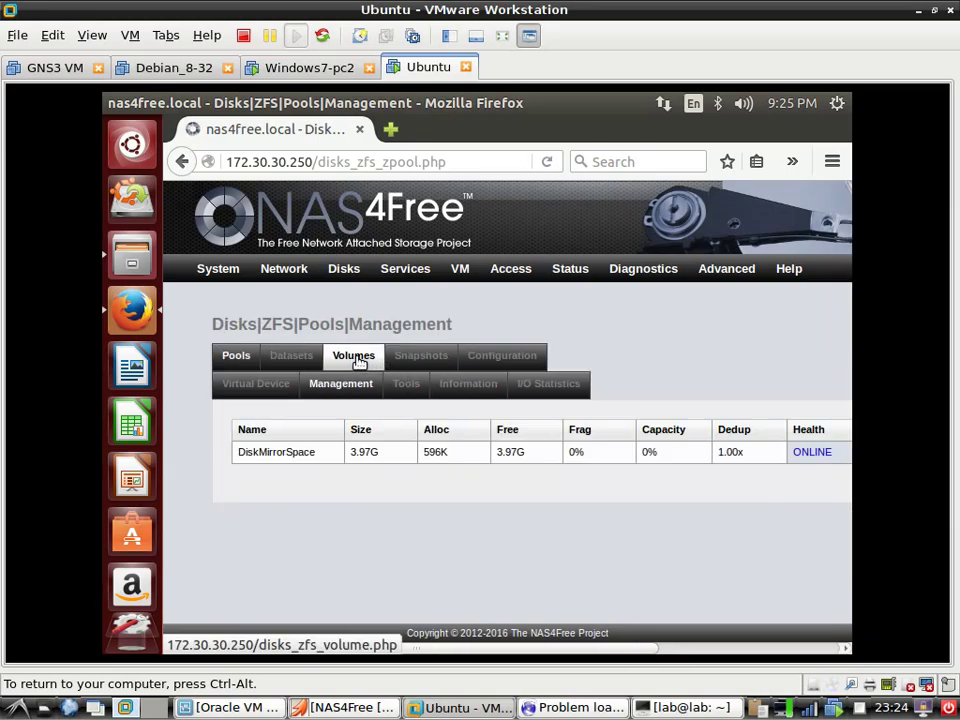
Open the Pool1Vol dataset's edit form from ZFS Datasets and scroll through its settings
{"action": "left_click", "coordinate": [358, 362]}
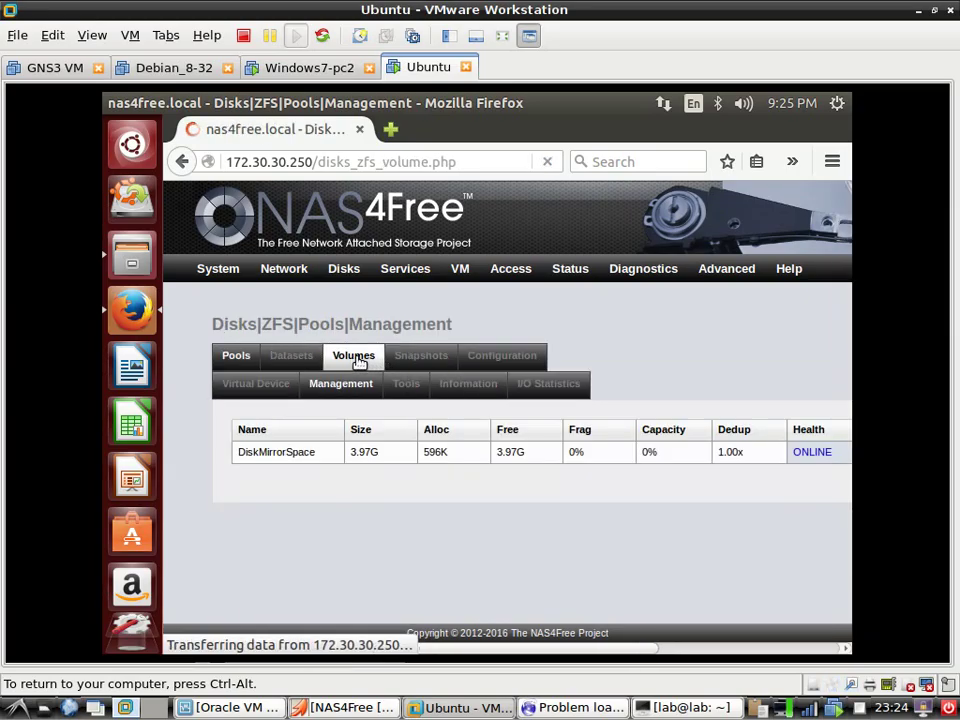
{"action": "left_click", "coordinate": [302, 361]}
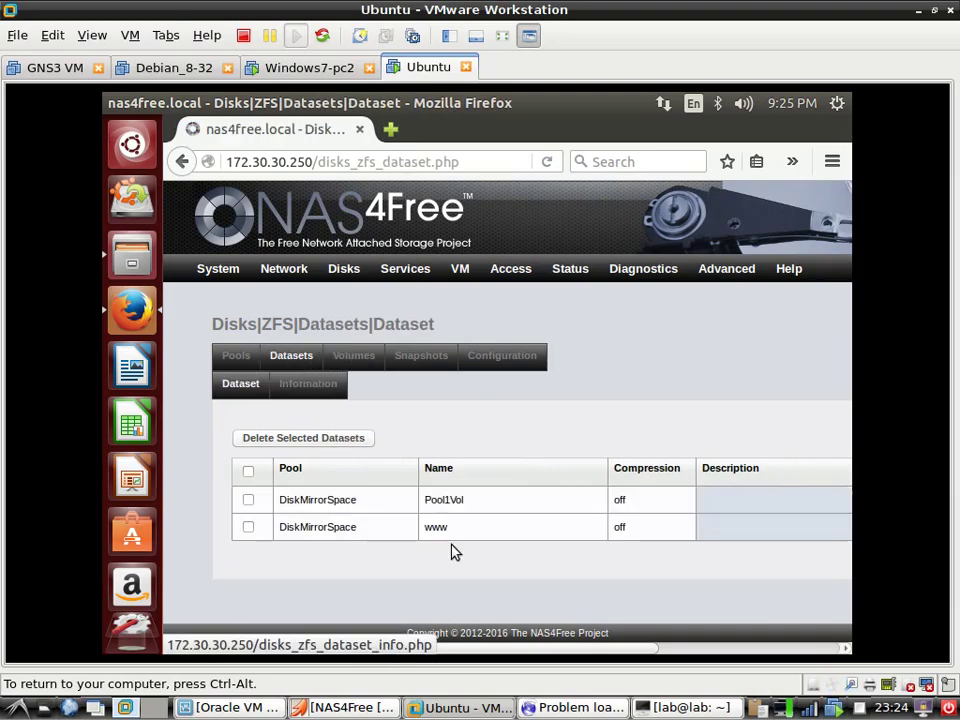
{"action": "left_click_drag", "start_coordinate": [494, 651], "coordinate": [676, 651]}
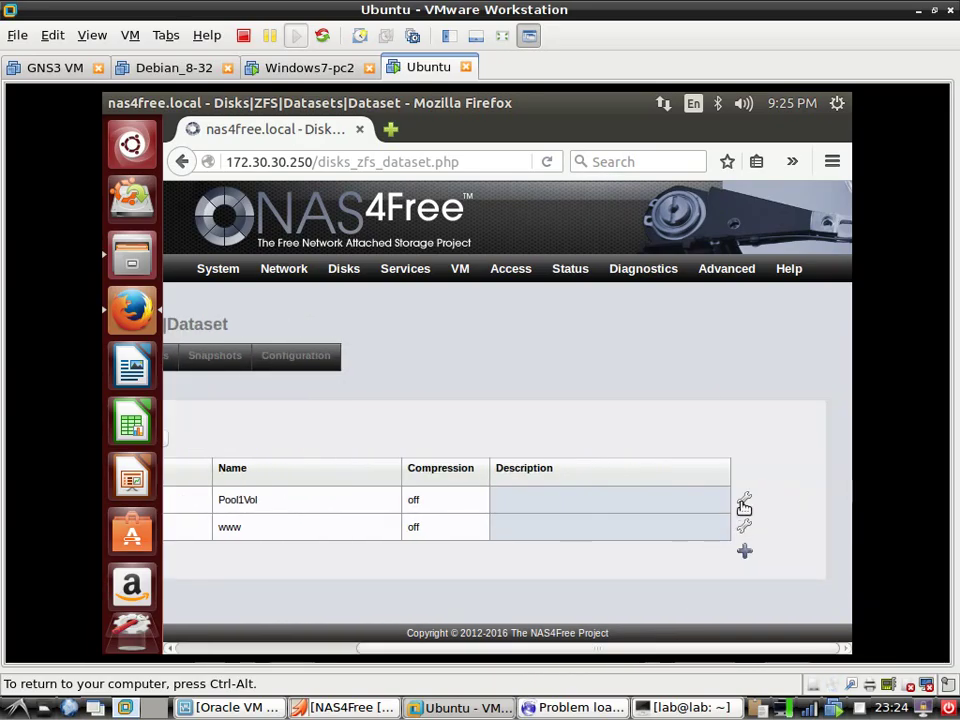
{"action": "left_click", "coordinate": [745, 503]}
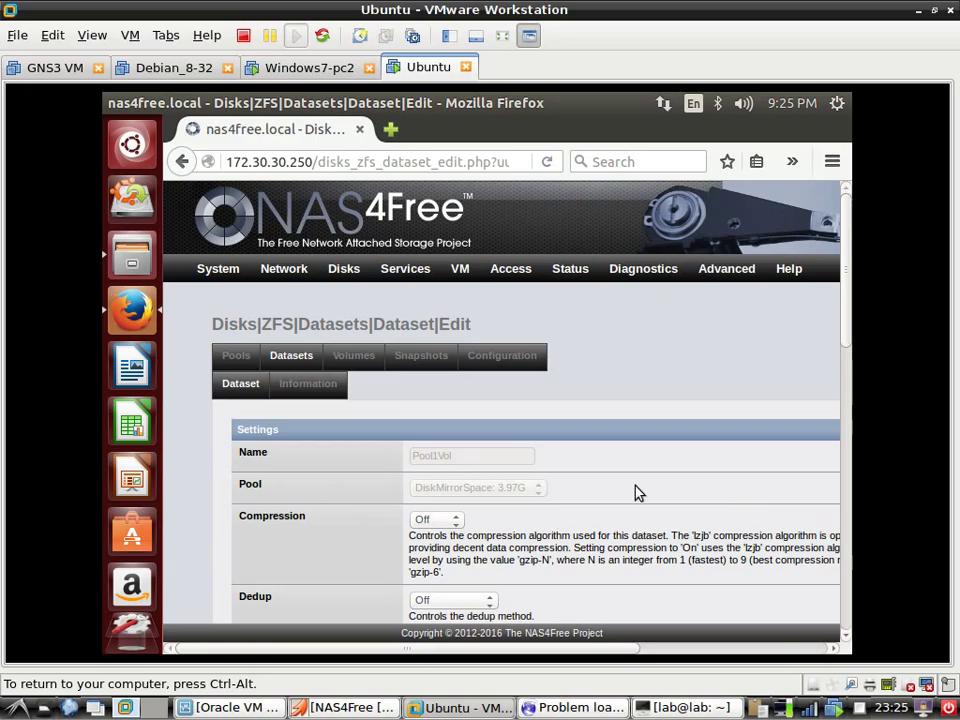
{"action": "scroll", "coordinate": [485, 490], "scroll_direction": "down", "scroll_amount": 9}
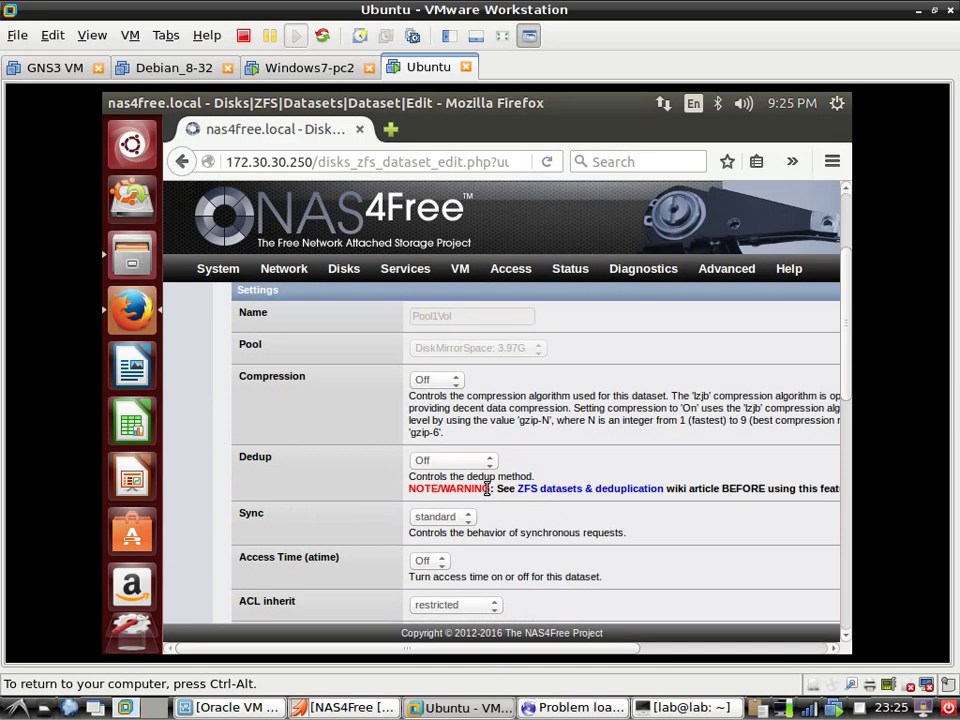
{"action": "scroll", "coordinate": [490, 505], "scroll_direction": "down", "scroll_amount": 3}
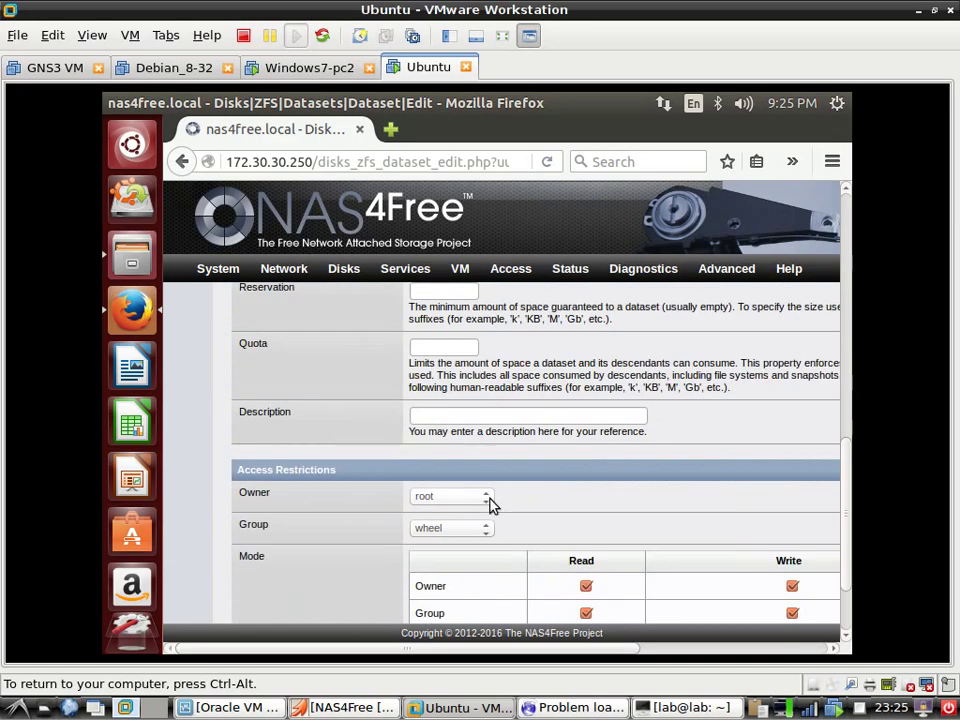
{"action": "scroll", "coordinate": [489, 502], "scroll_direction": "down", "scroll_amount": 2}
{"action": "scroll", "coordinate": [492, 507], "scroll_direction": "up", "scroll_amount": 5}
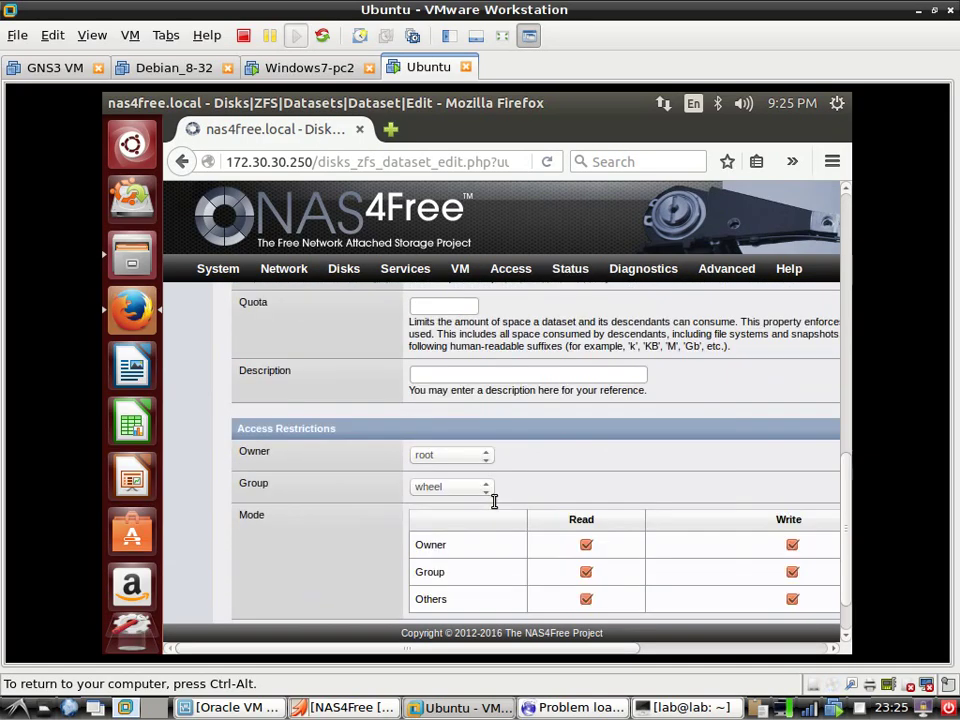
{"action": "scroll", "coordinate": [492, 507], "scroll_direction": "up", "scroll_amount": 6}
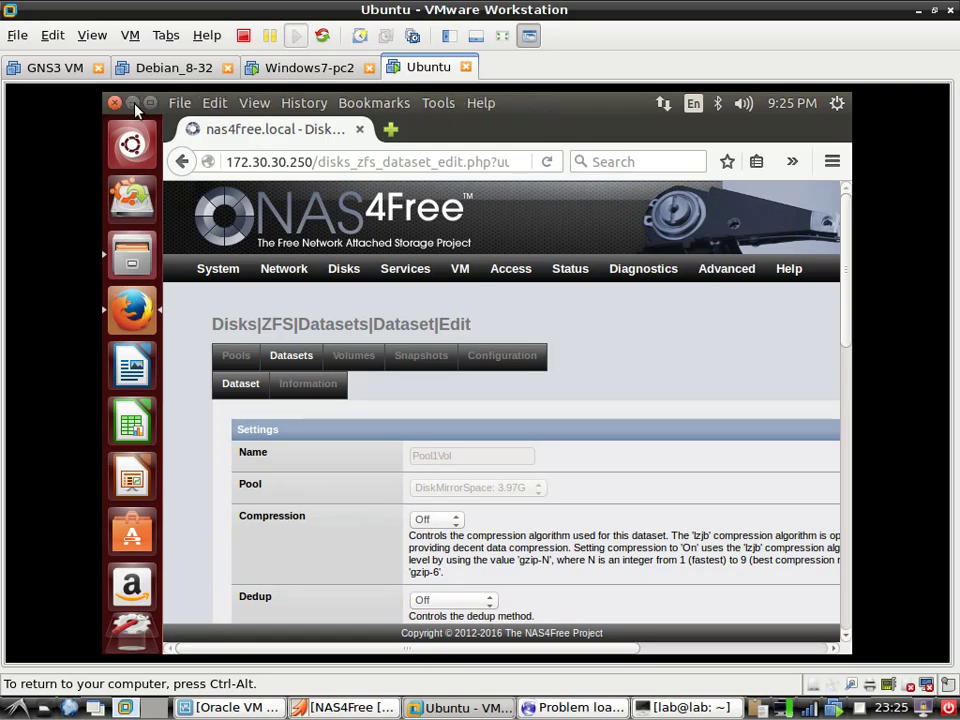
Minimise Firefox and open the nas4free server from Files' network locations
{"action": "left_click", "coordinate": [133, 102]}
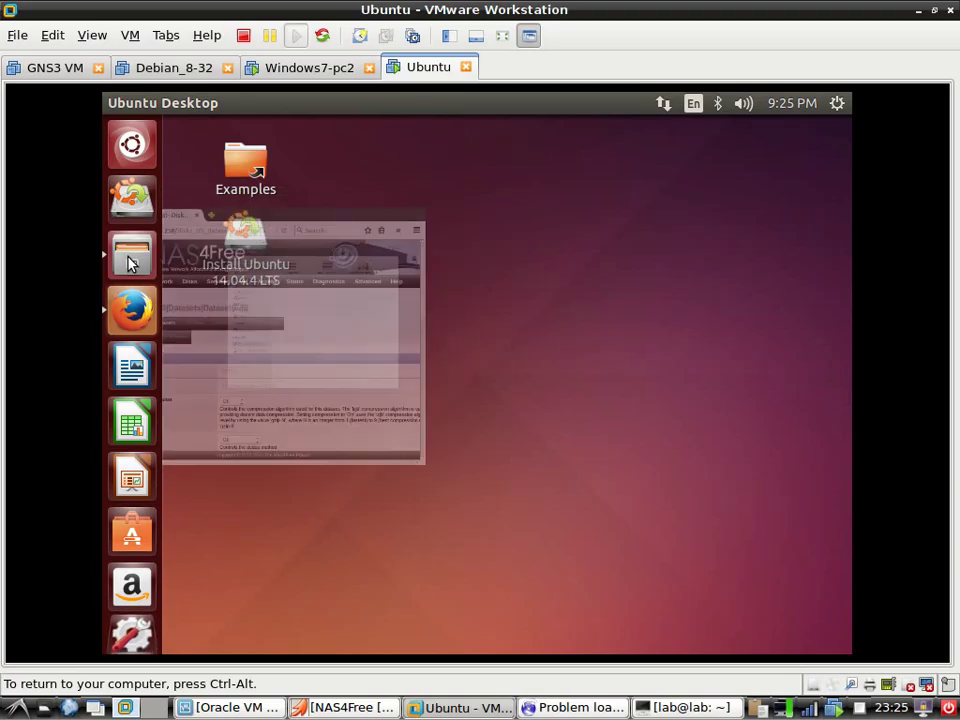
{"action": "left_click", "coordinate": [130, 259]}
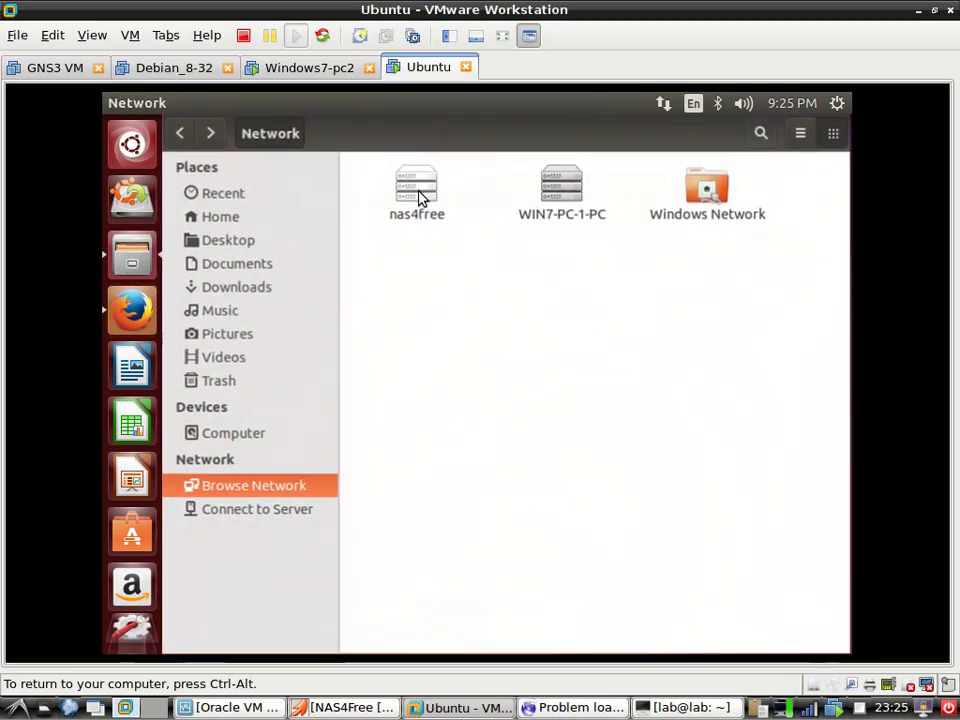
{"action": "left_click", "coordinate": [420, 197]}
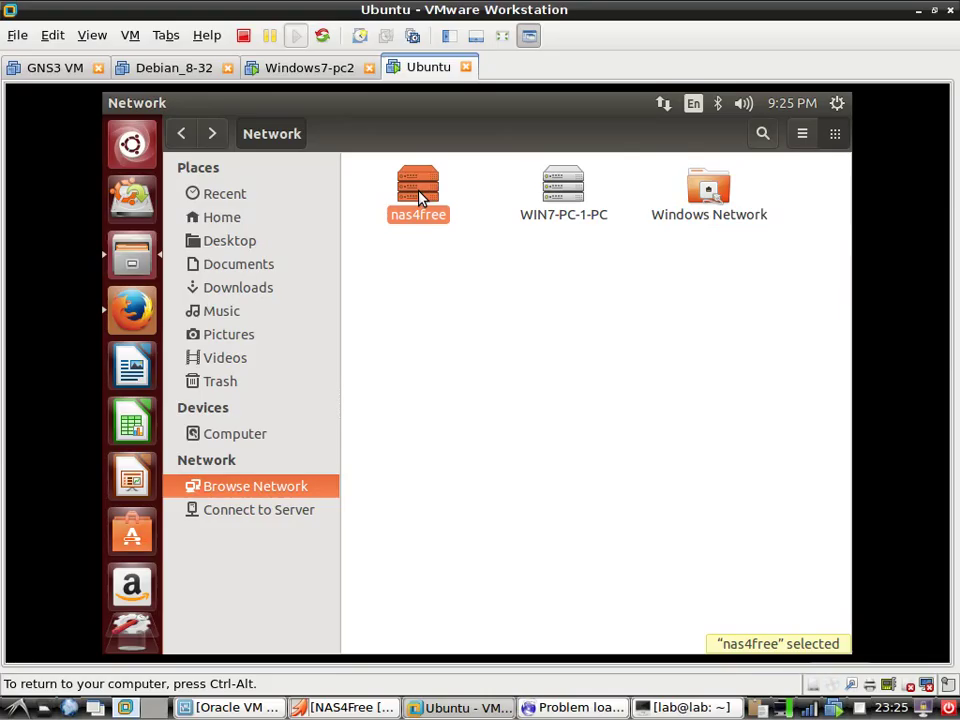
{"action": "double_click", "coordinate": [420, 197]}
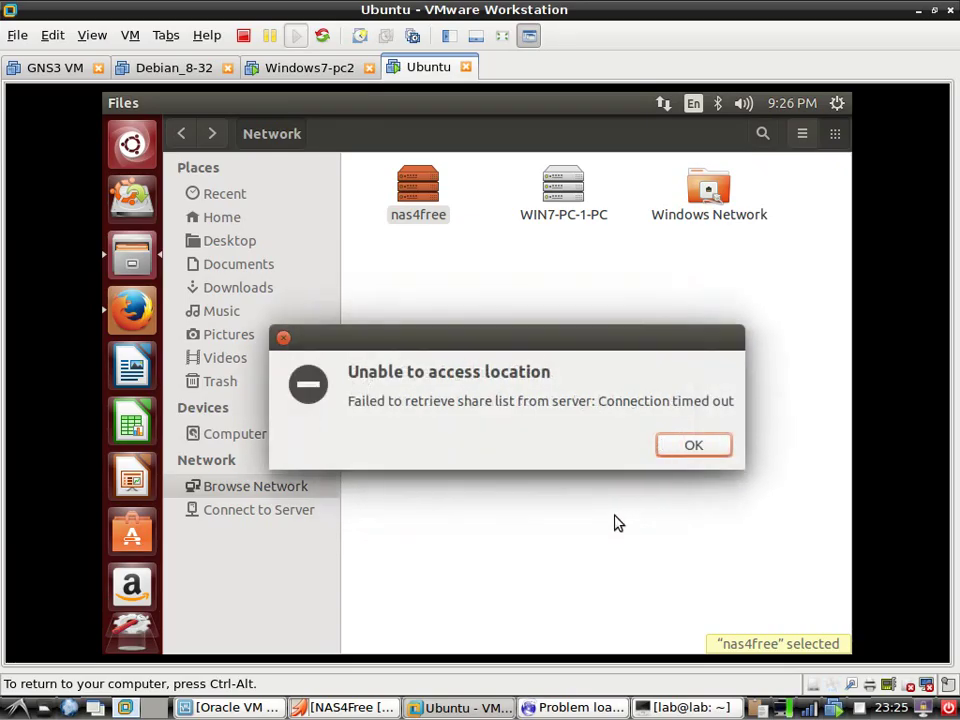
Dismiss the timeout, retry and cancel nas4free, then switch to the Windows7-pc2 VM
{"action": "left_click", "coordinate": [677, 450]}
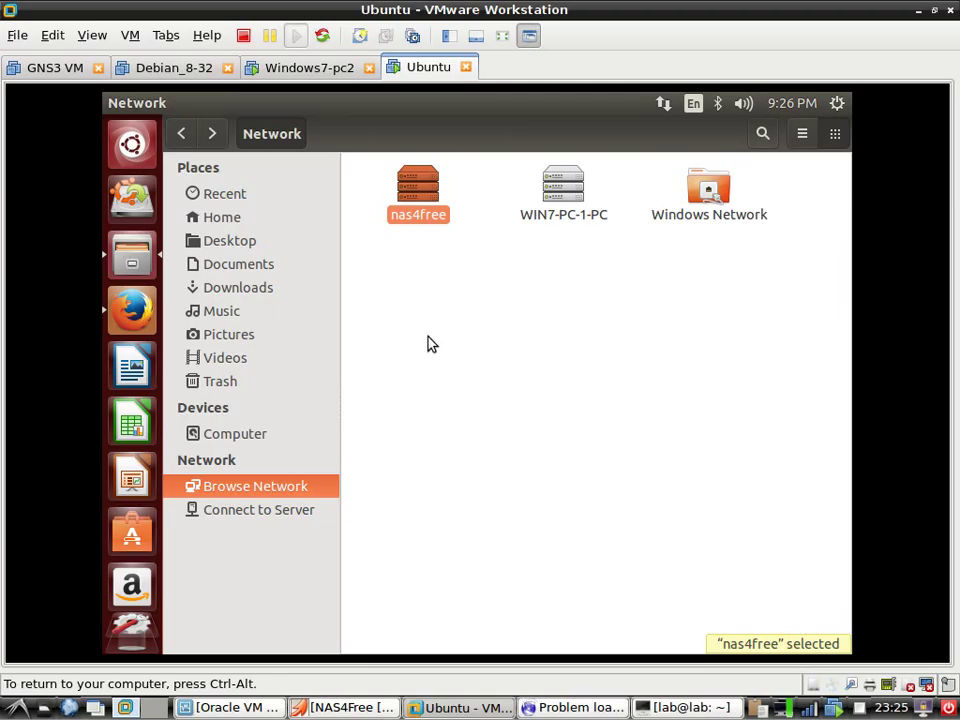
{"action": "key", "text": "Return"}
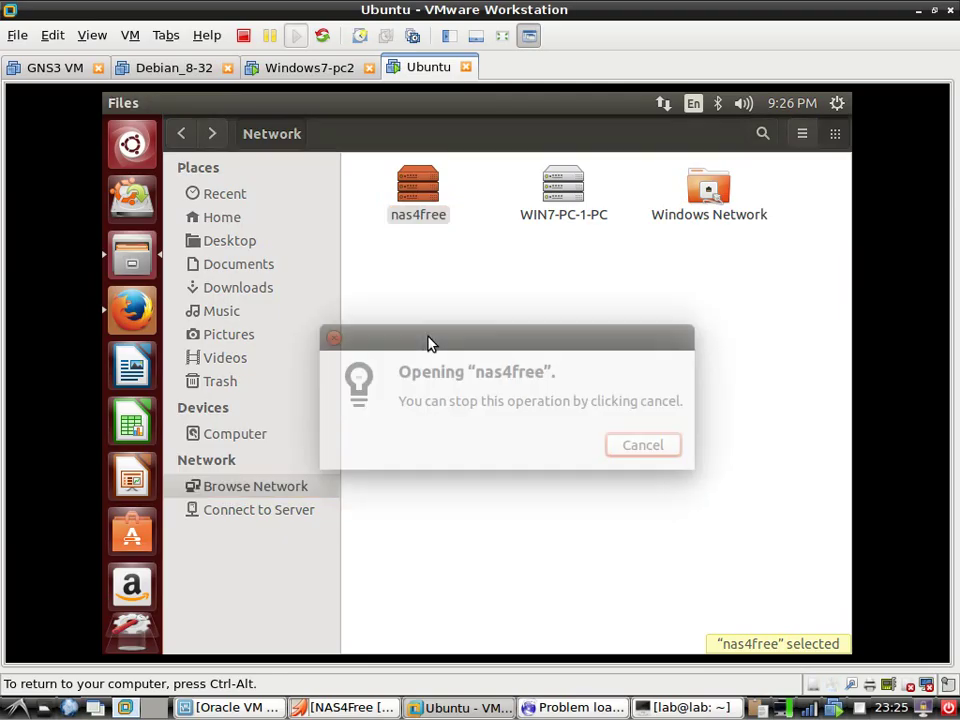
{"action": "left_click", "coordinate": [643, 446]}
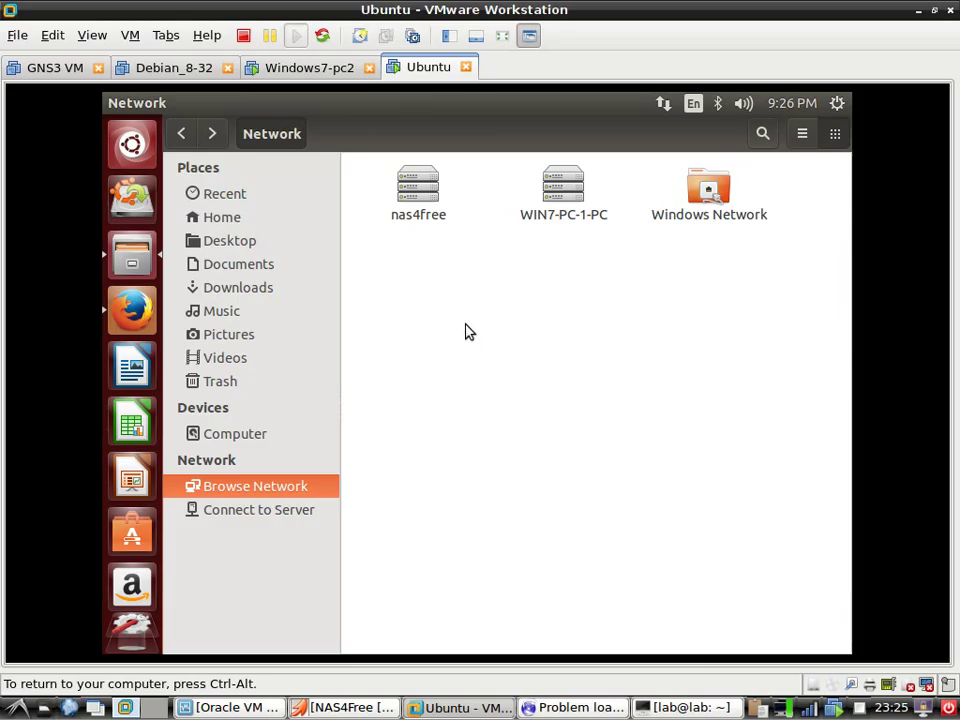
{"action": "double_click", "coordinate": [425, 193]}
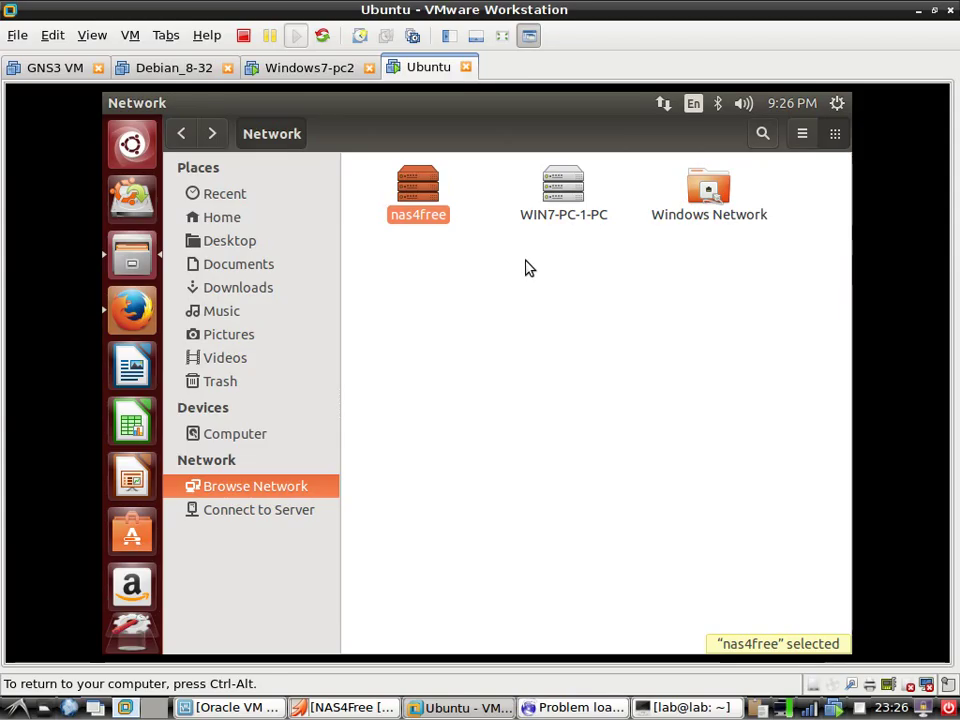
{"action": "left_click", "coordinate": [315, 77]}
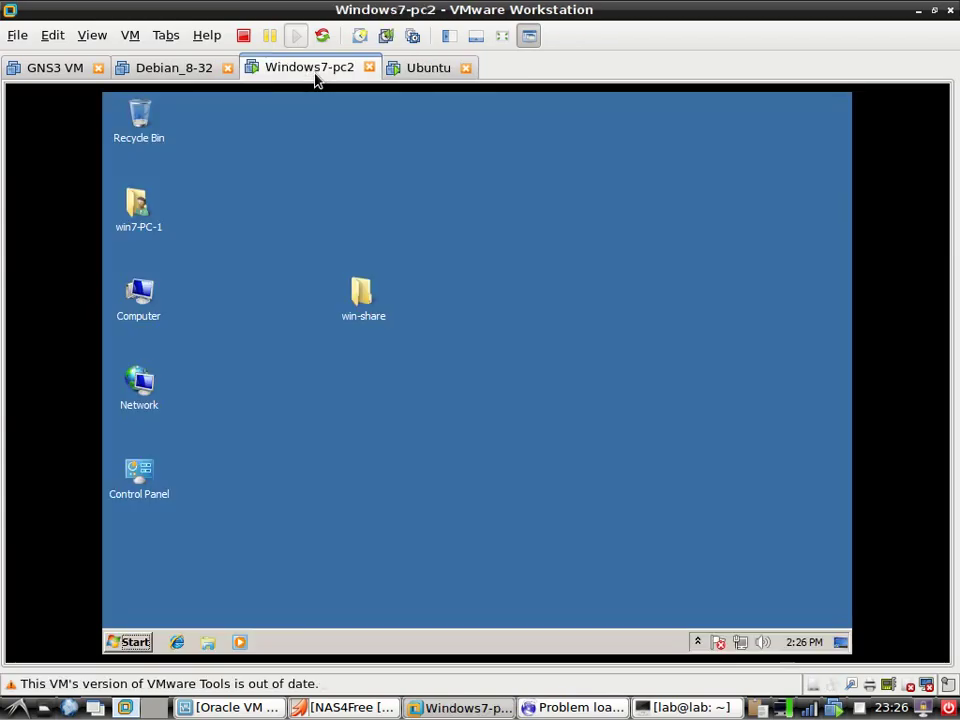
On the Windows7-pc2 VM, open the win-share folder
{"action": "left_click", "coordinate": [408, 66]}
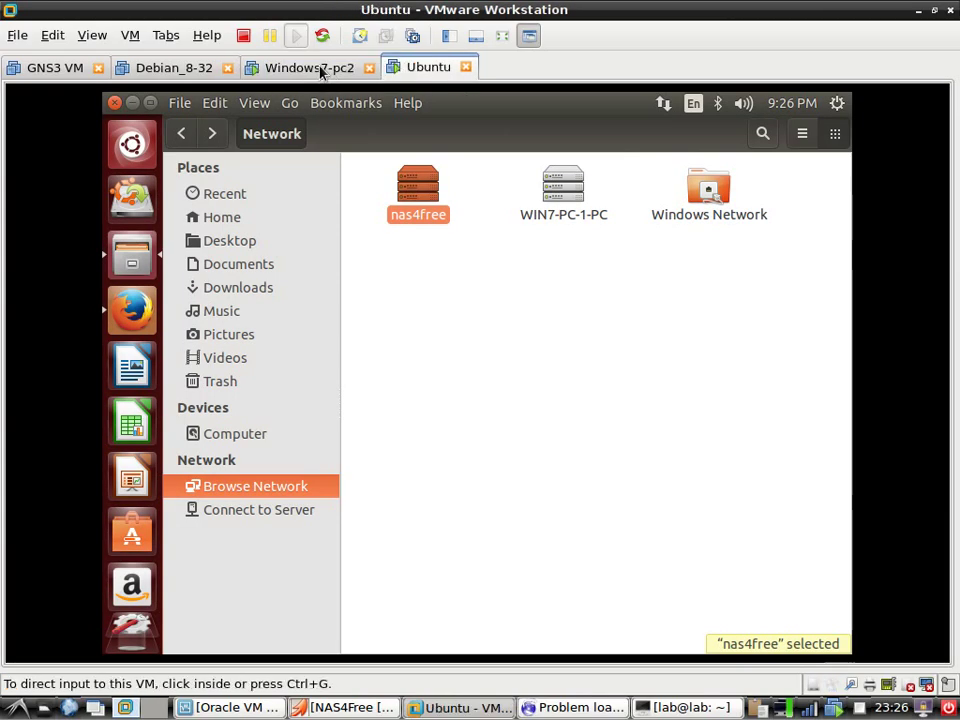
{"action": "left_click", "coordinate": [322, 72]}
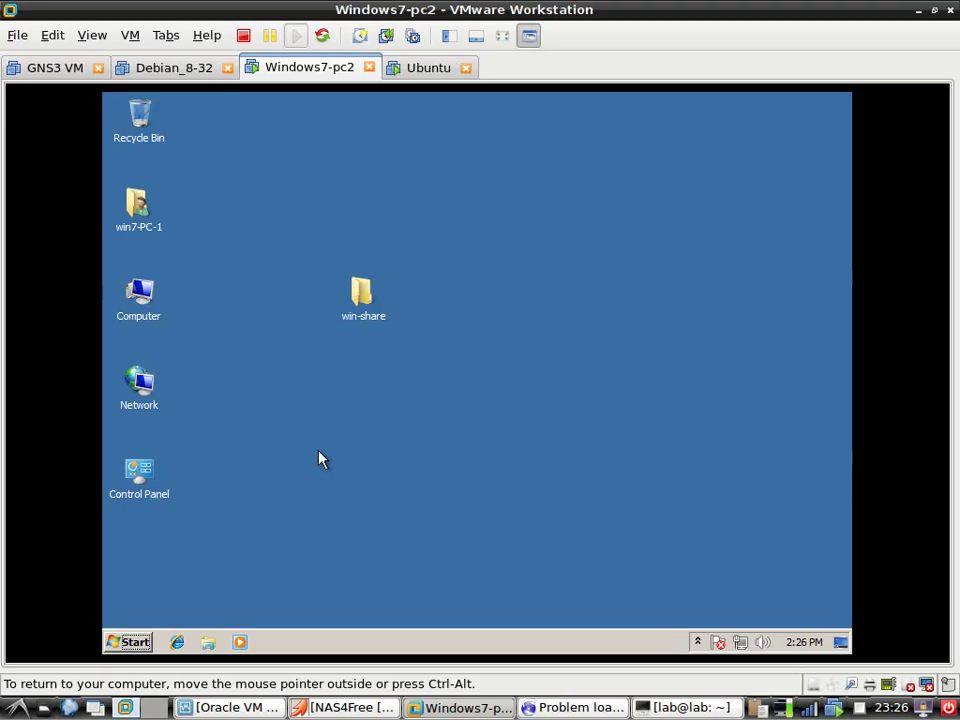
{"action": "double_click", "coordinate": [364, 298]}
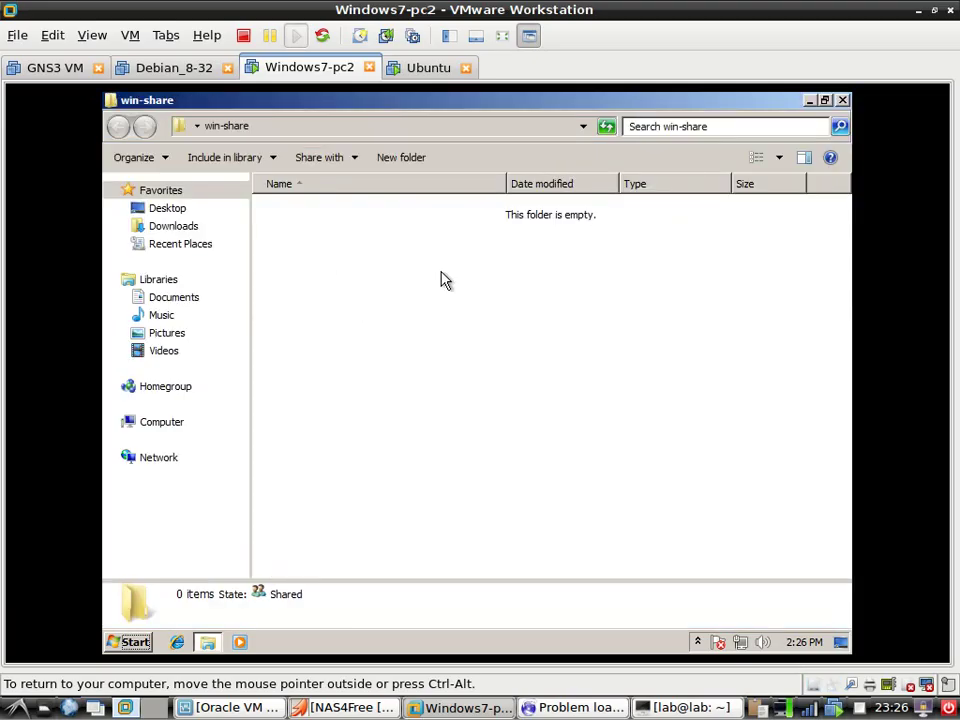
Enter \\nas4free as the Explorer location, then return focus to the Ubuntu VM
{"action": "left_click", "coordinate": [298, 128]}
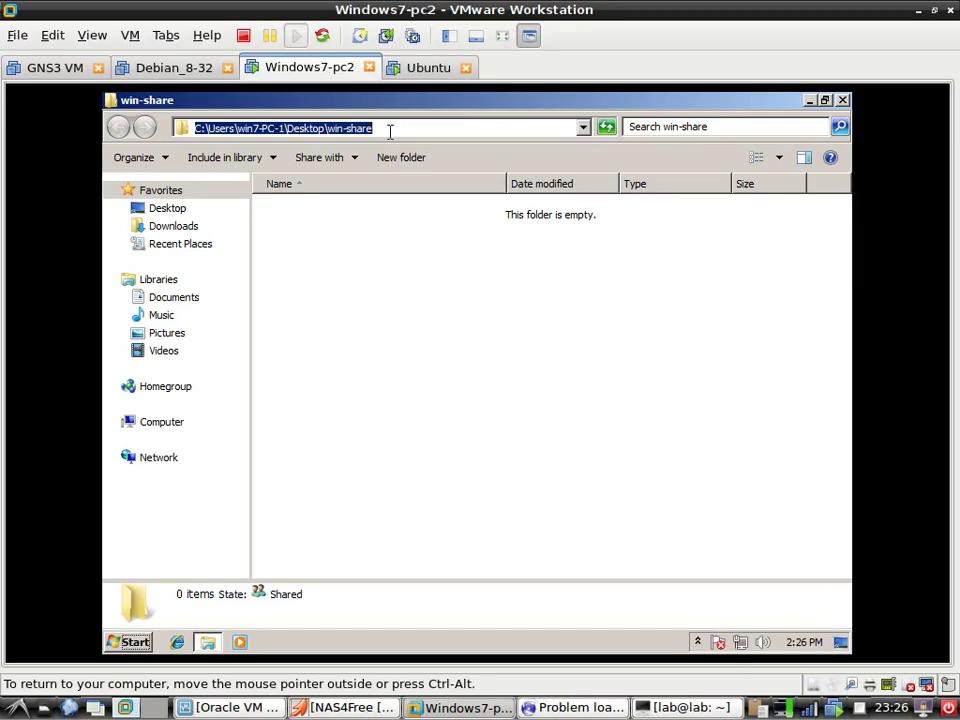
{"action": "type", "text": "\\\\"}
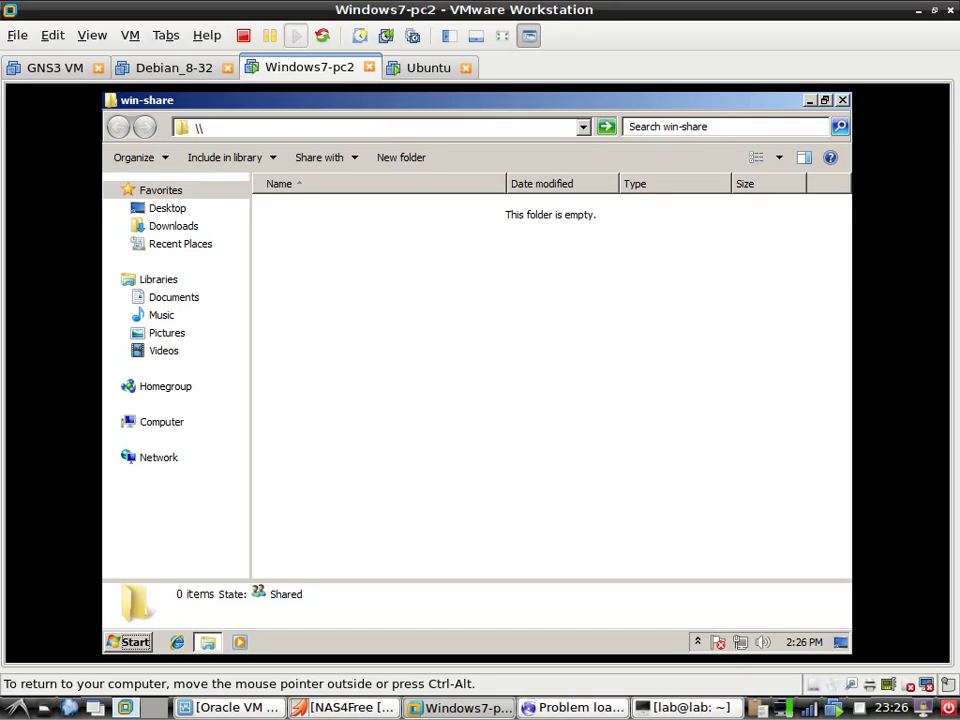
{"action": "type", "text": "nas4free"}
{"action": "left_click", "coordinate": [418, 68]}
{"action": "left_click", "coordinate": [427, 196]}
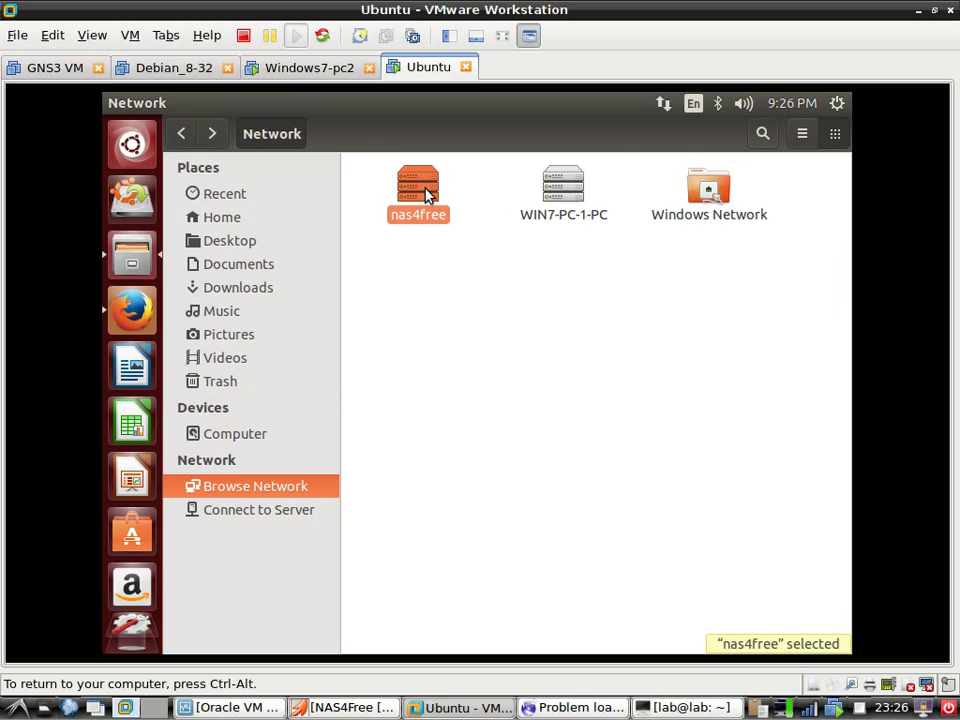
Retry nas4free in Files, dismiss the 'Unable to access location' error, and return to Firefox
{"action": "double_click", "coordinate": [425, 195]}
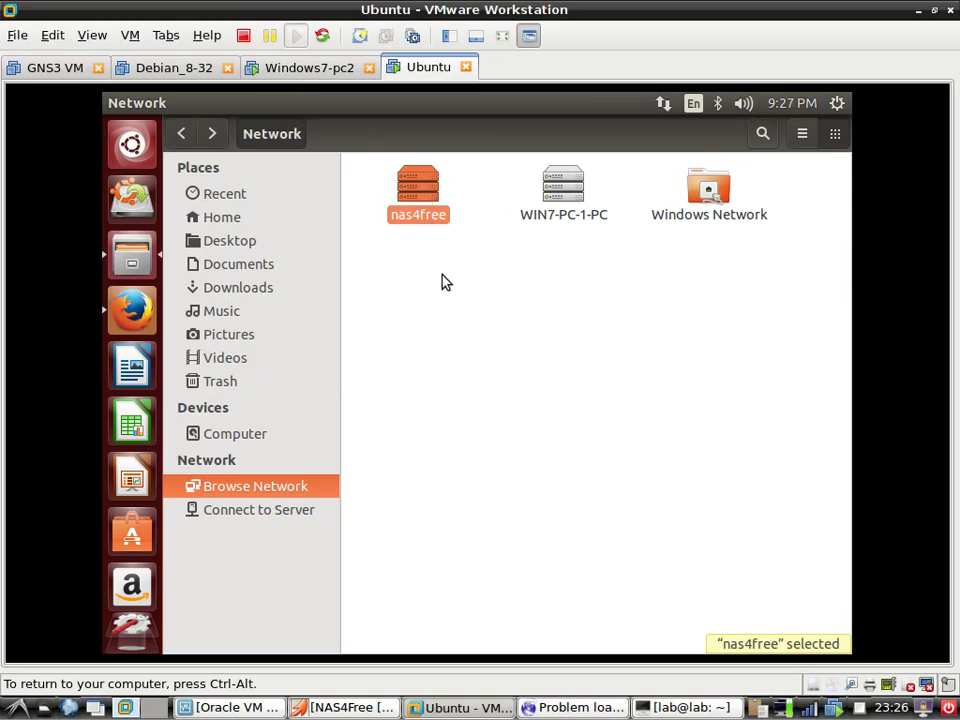
{"action": "left_click", "coordinate": [136, 314]}
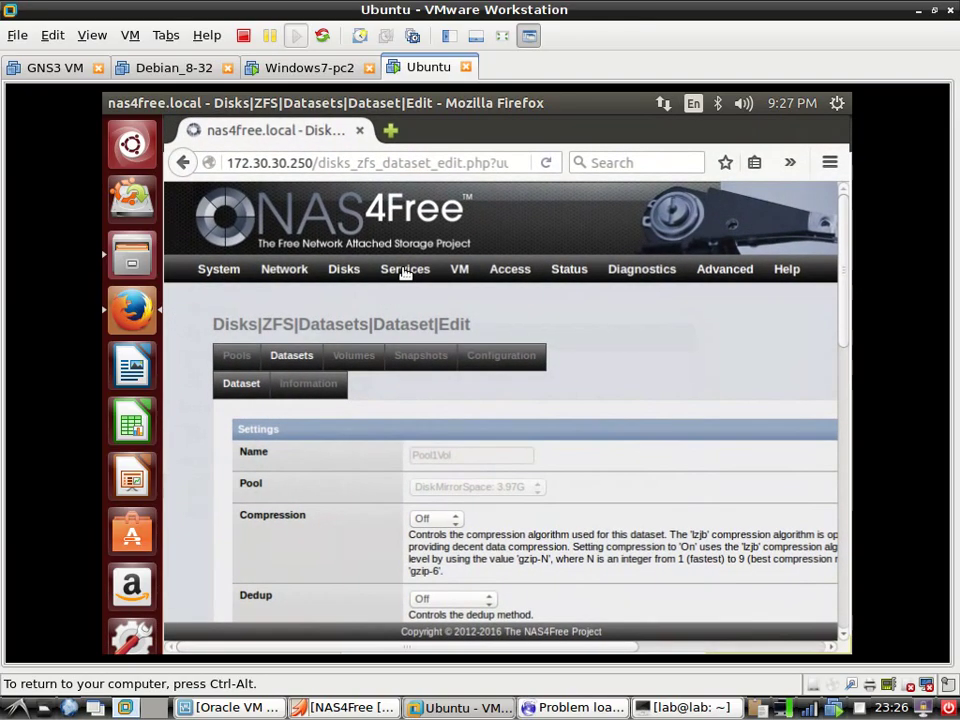
{"action": "mouse_move", "coordinate": [403, 274]}
{"action": "left_click", "coordinate": [410, 362]}
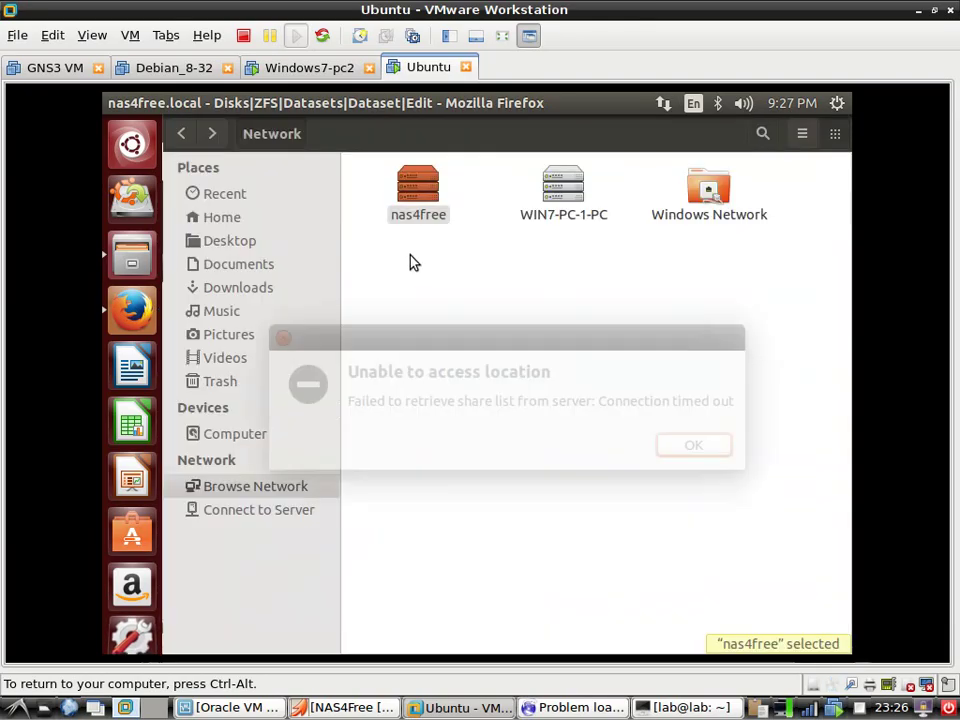
{"action": "left_click", "coordinate": [694, 448]}
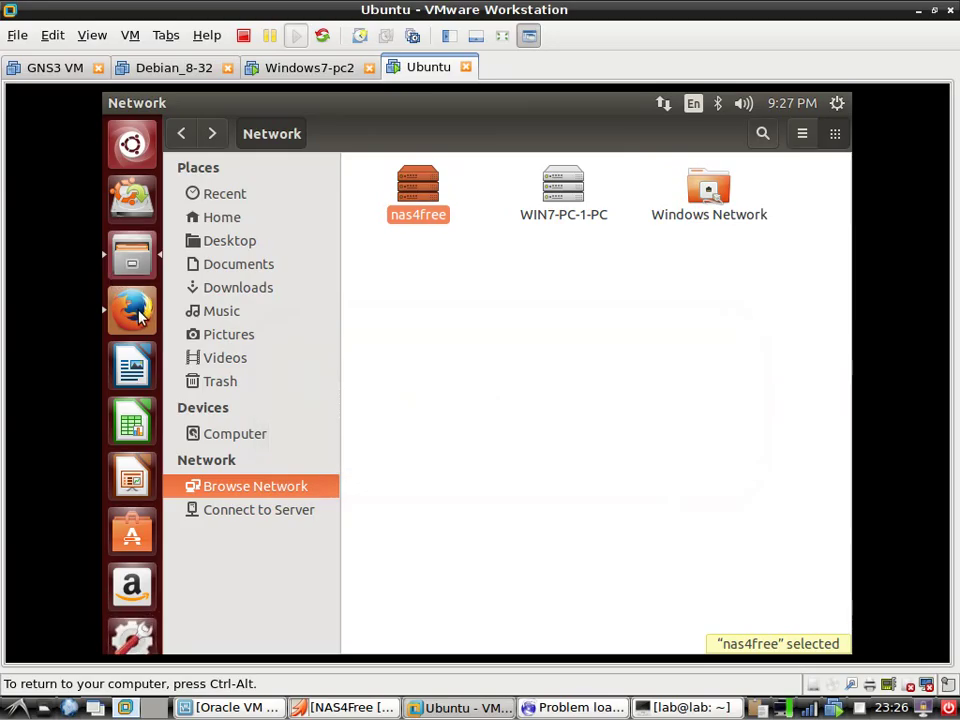
{"action": "left_click", "coordinate": [138, 312]}
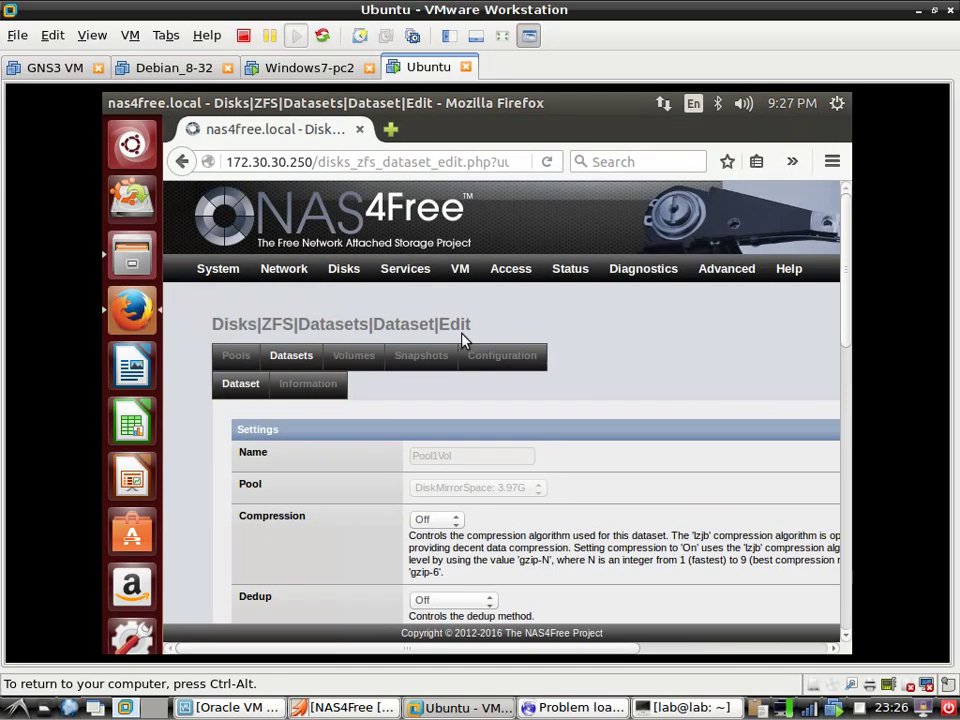
Open the Services > CIFS/SMB settings page
{"action": "mouse_move", "coordinate": [424, 276]}
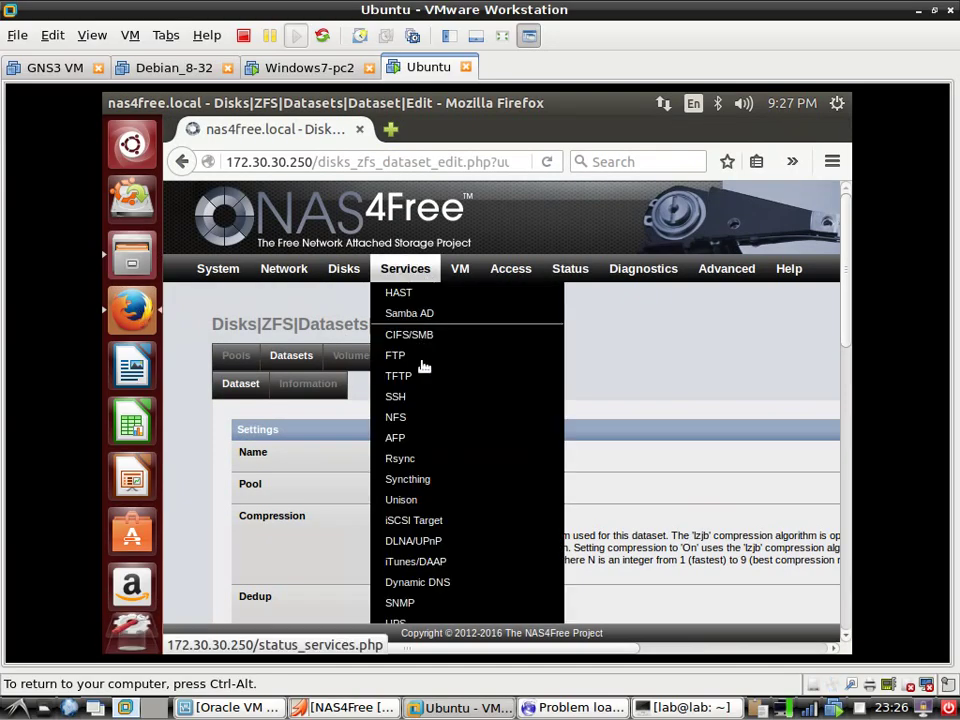
{"action": "left_click", "coordinate": [433, 334]}
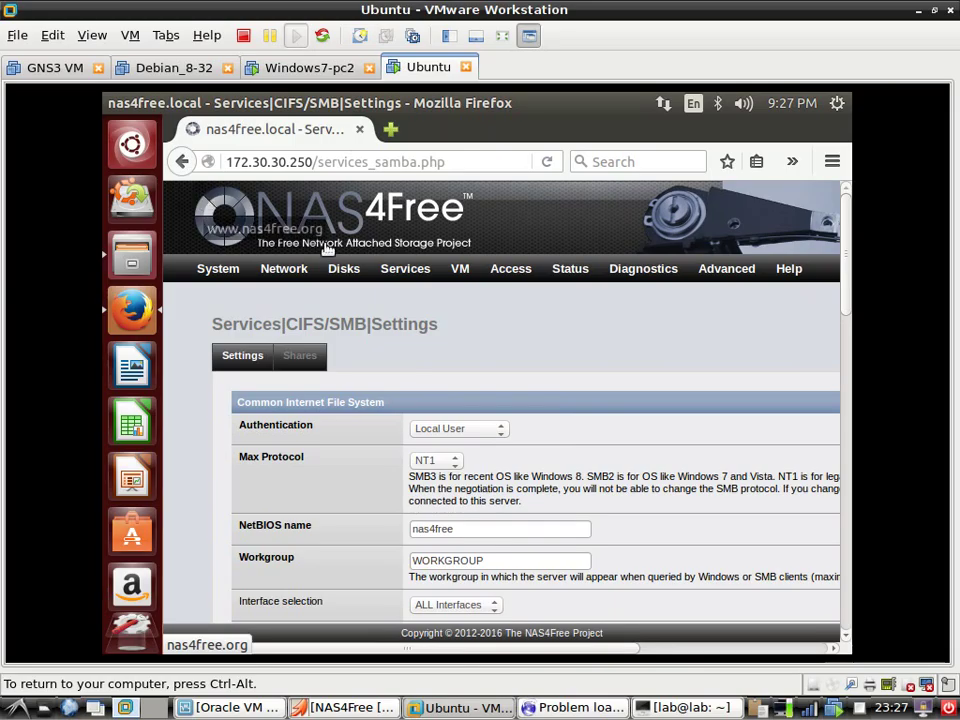
{"action": "mouse_move", "coordinate": [405, 268]}
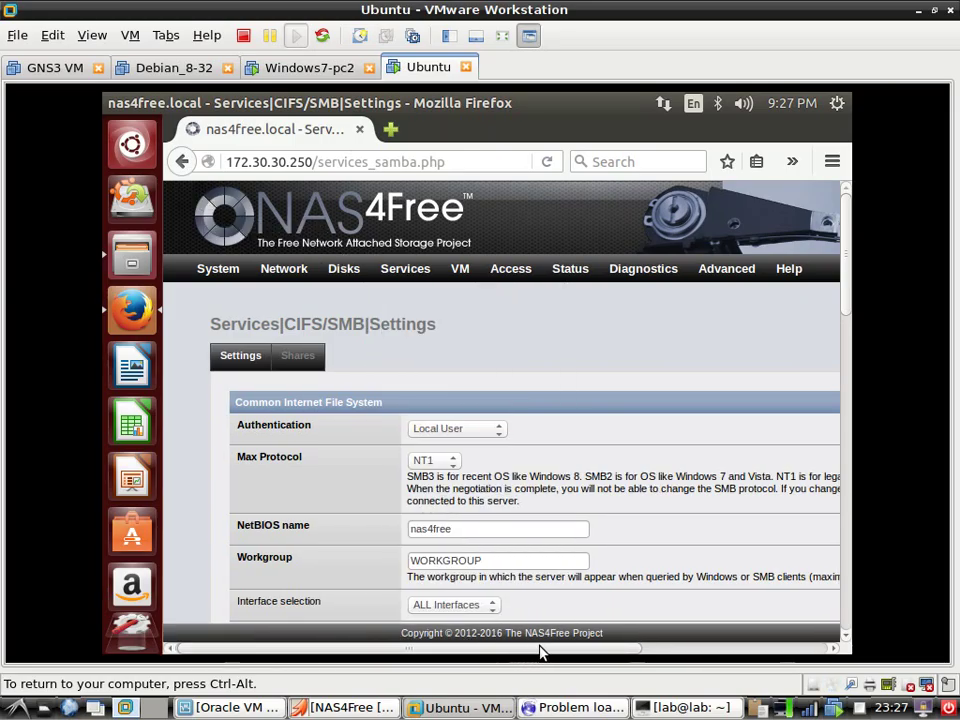
{"action": "left_click_drag", "start_coordinate": [604, 651], "coordinate": [761, 652]}
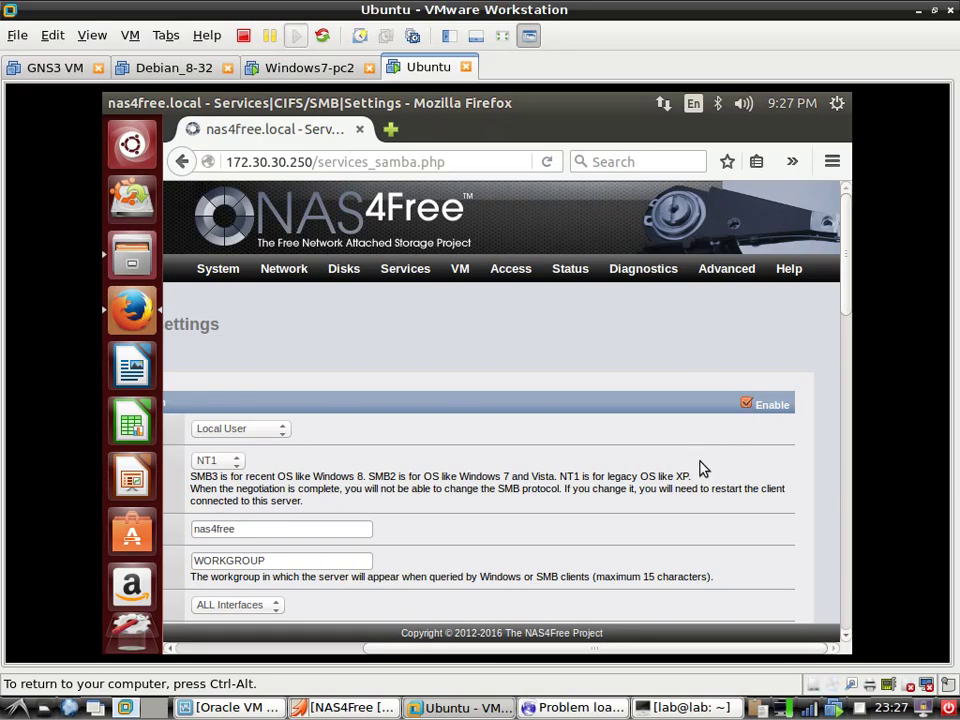
Untick Enable for CIFS/SMB and apply it with Save & Restart
{"action": "left_click", "coordinate": [746, 405]}
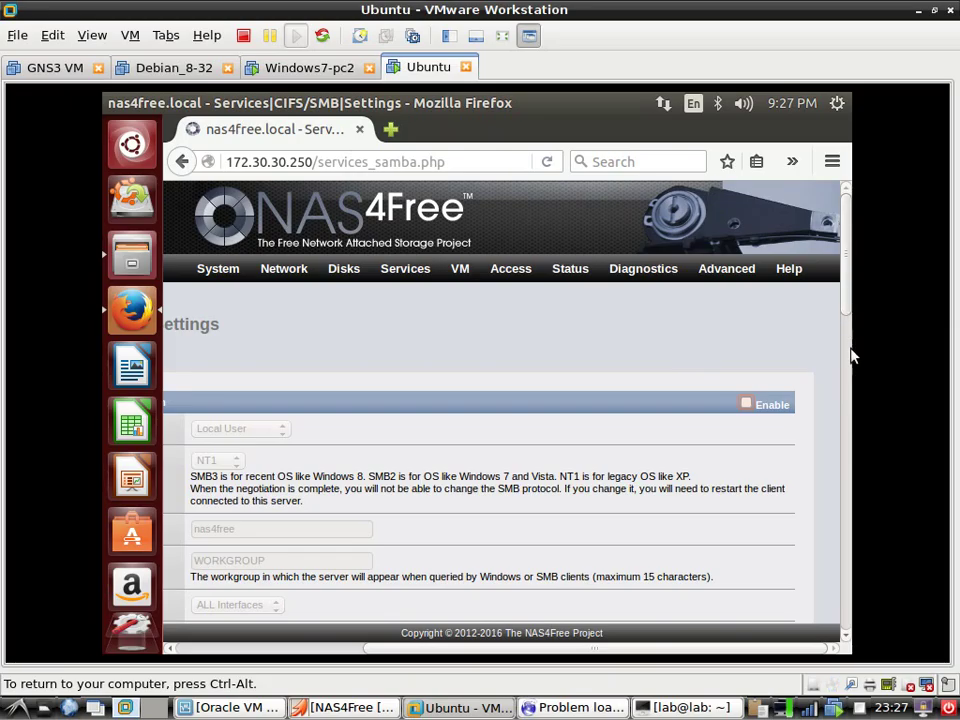
{"action": "scroll", "coordinate": [848, 420], "scroll_direction": "down", "scroll_amount": 2}
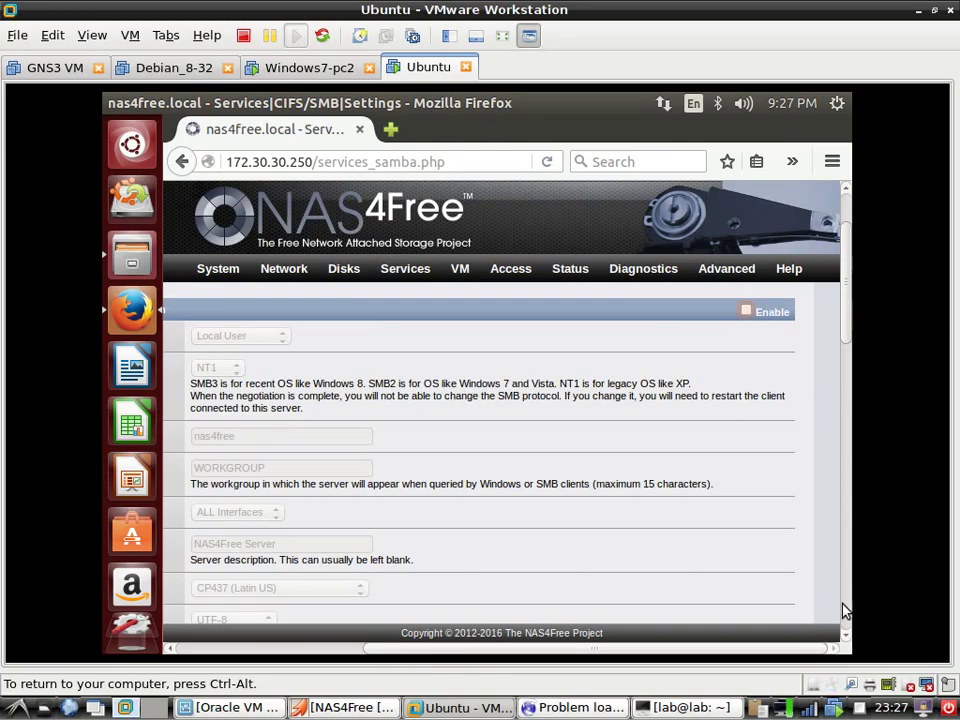
{"action": "scroll", "coordinate": [846, 605], "scroll_direction": "down", "scroll_amount": 10}
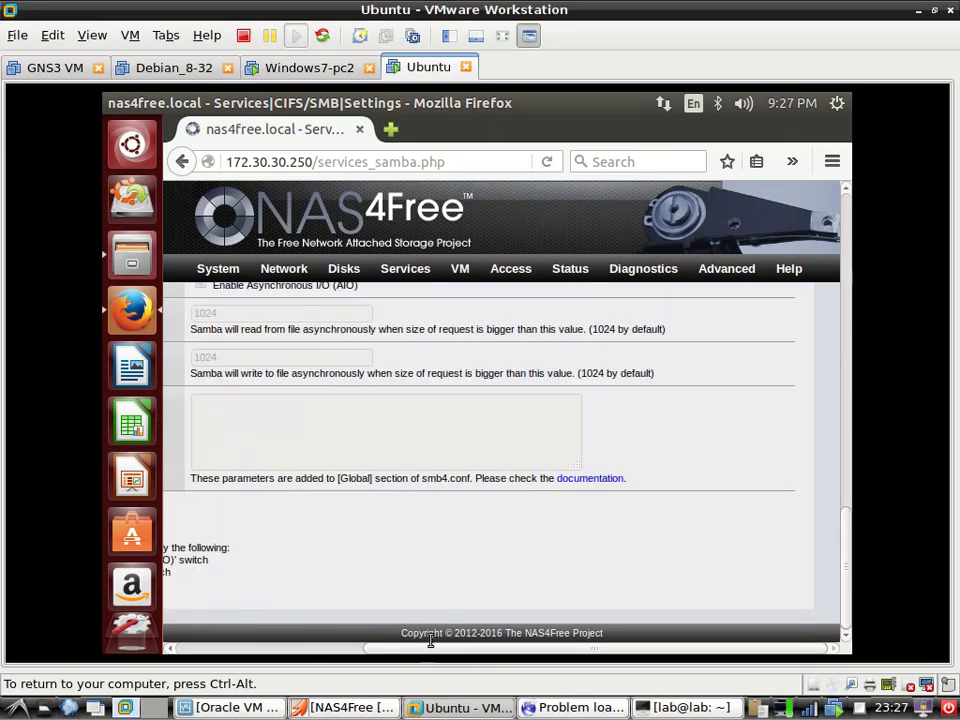
{"action": "left_click_drag", "start_coordinate": [350, 650], "coordinate": [221, 647]}
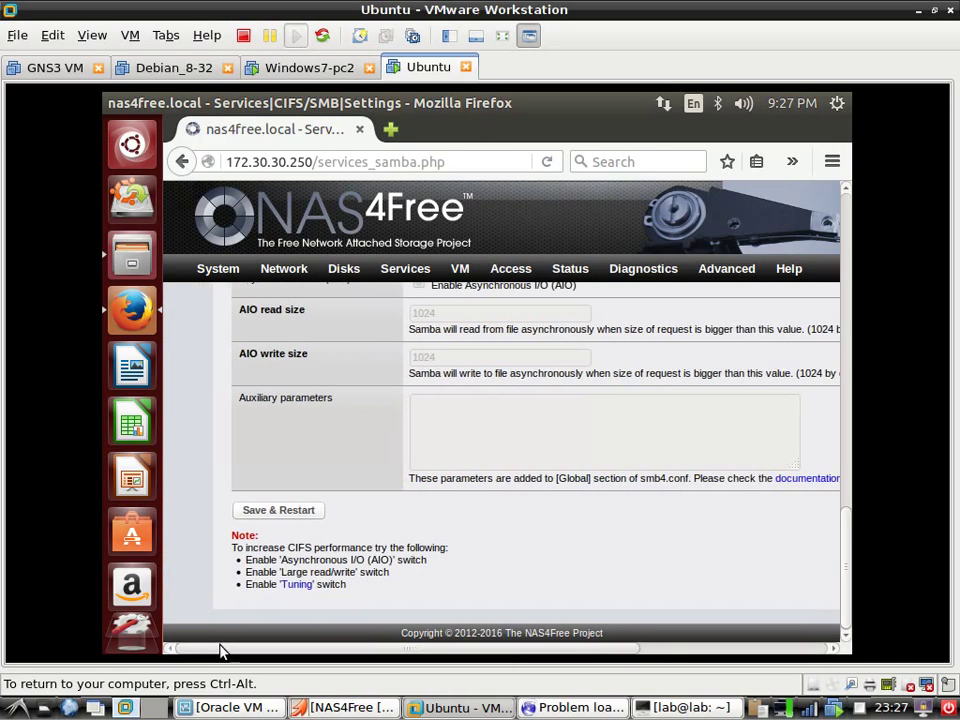
{"action": "left_click", "coordinate": [284, 511]}
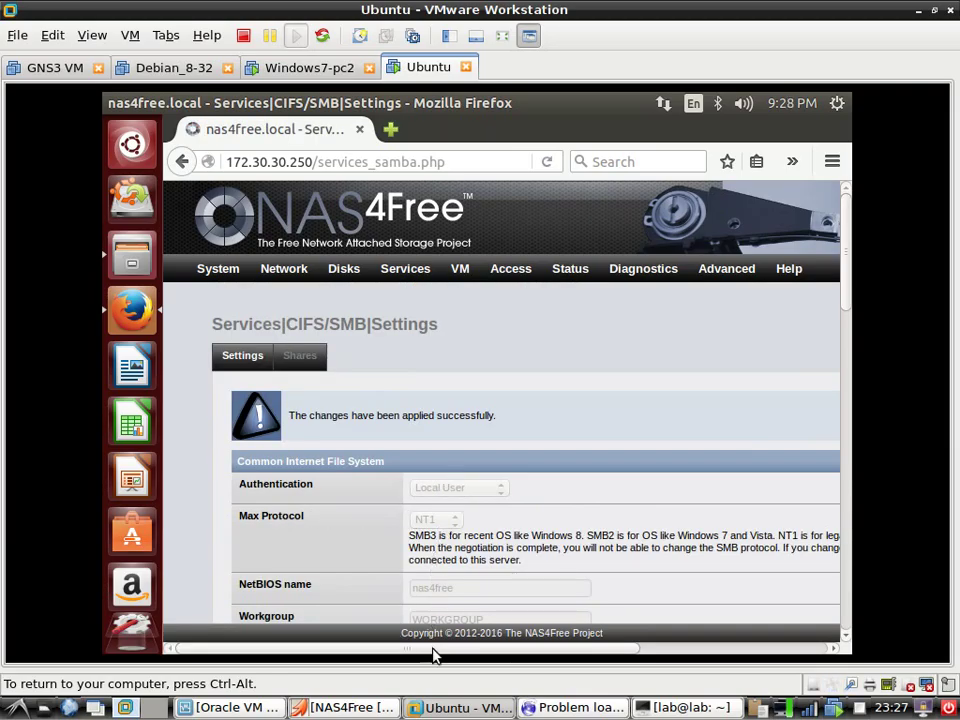
{"action": "left_click_drag", "start_coordinate": [470, 655], "coordinate": [757, 590]}
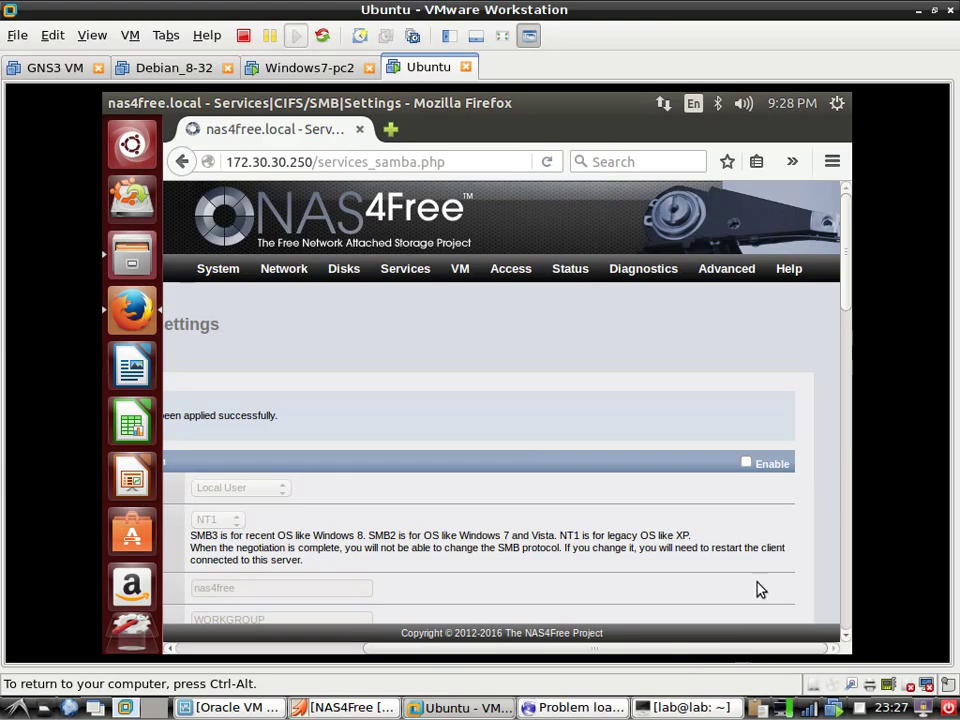
Re-tick Enable for CIFS/SMB and Save & Restart so the settings apply successfully
{"action": "left_click", "coordinate": [748, 466]}
{"action": "scroll", "coordinate": [334, 476], "scroll_direction": "down", "scroll_amount": 2}
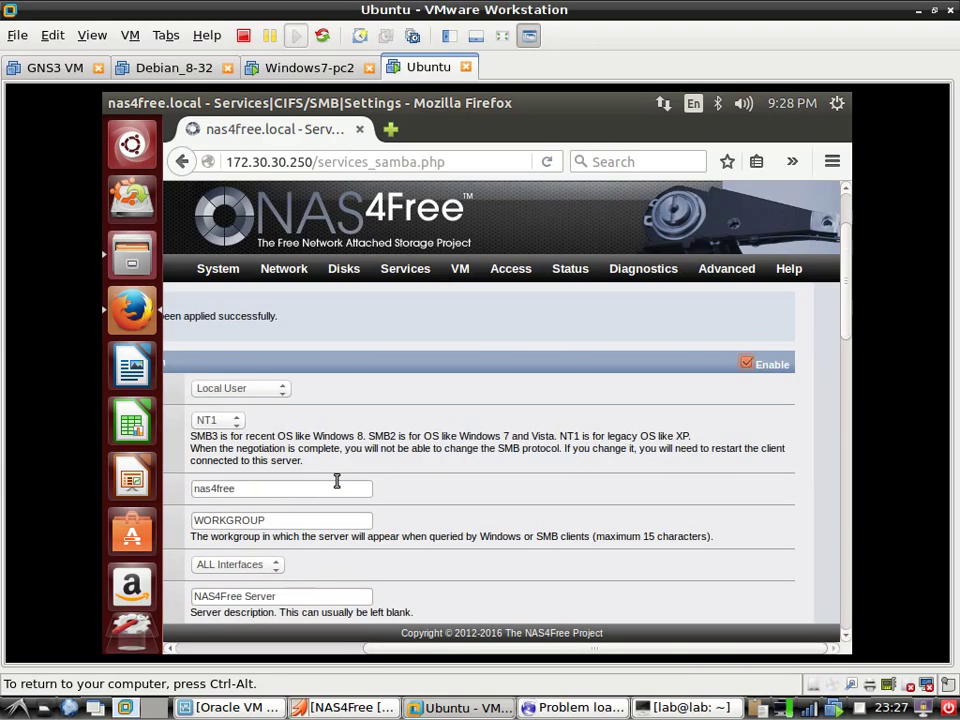
{"action": "scroll", "coordinate": [337, 482], "scroll_direction": "down", "scroll_amount": 10}
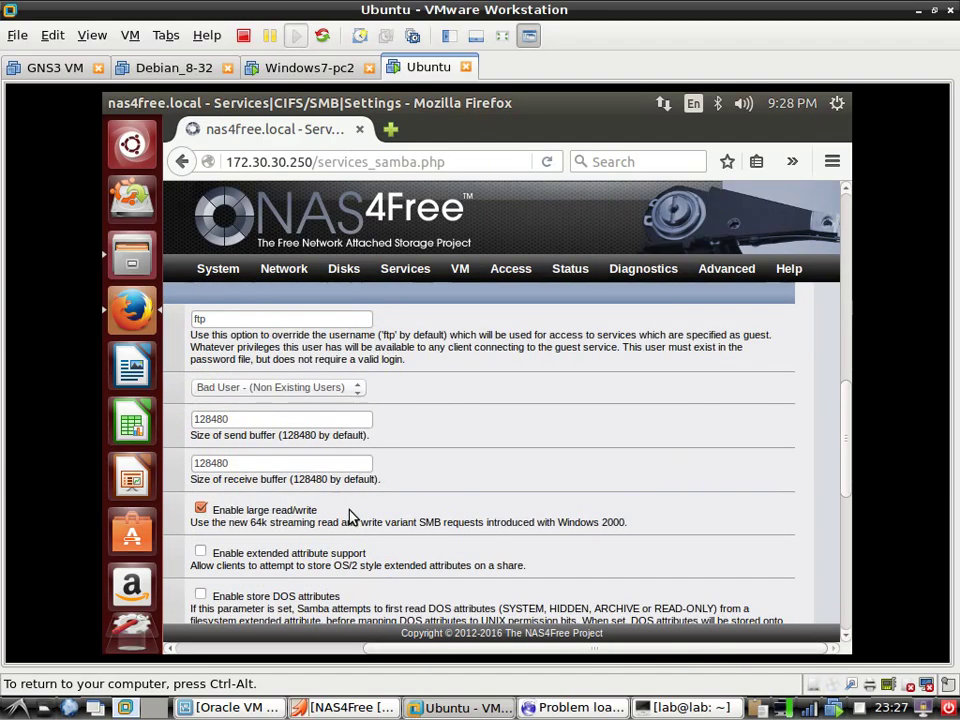
{"action": "scroll", "coordinate": [349, 516], "scroll_direction": "down", "scroll_amount": 8}
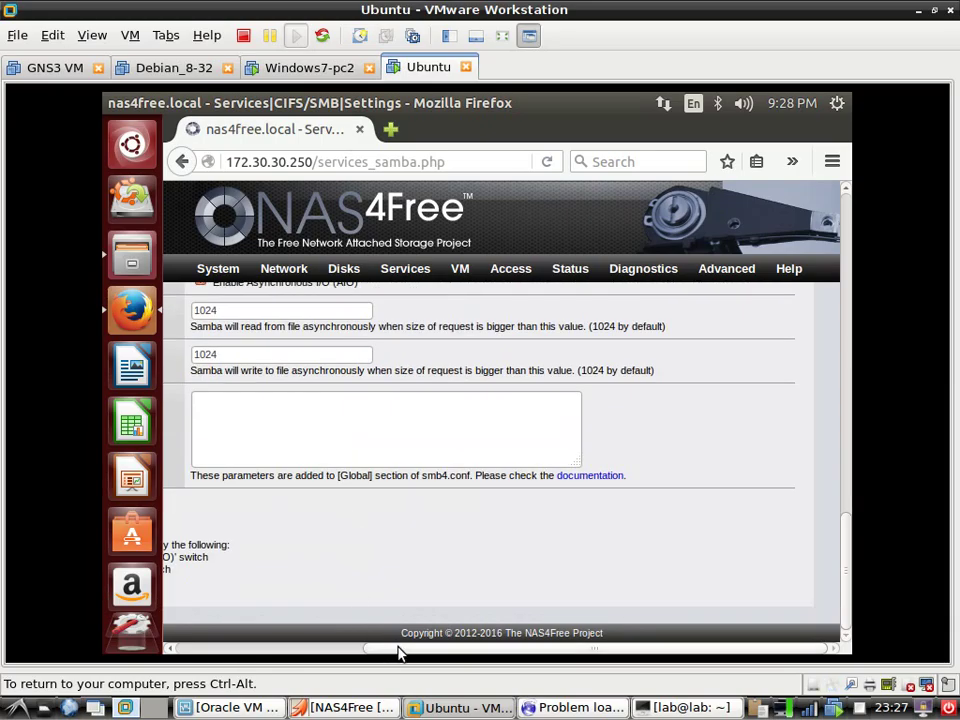
{"action": "left_click", "coordinate": [274, 648]}
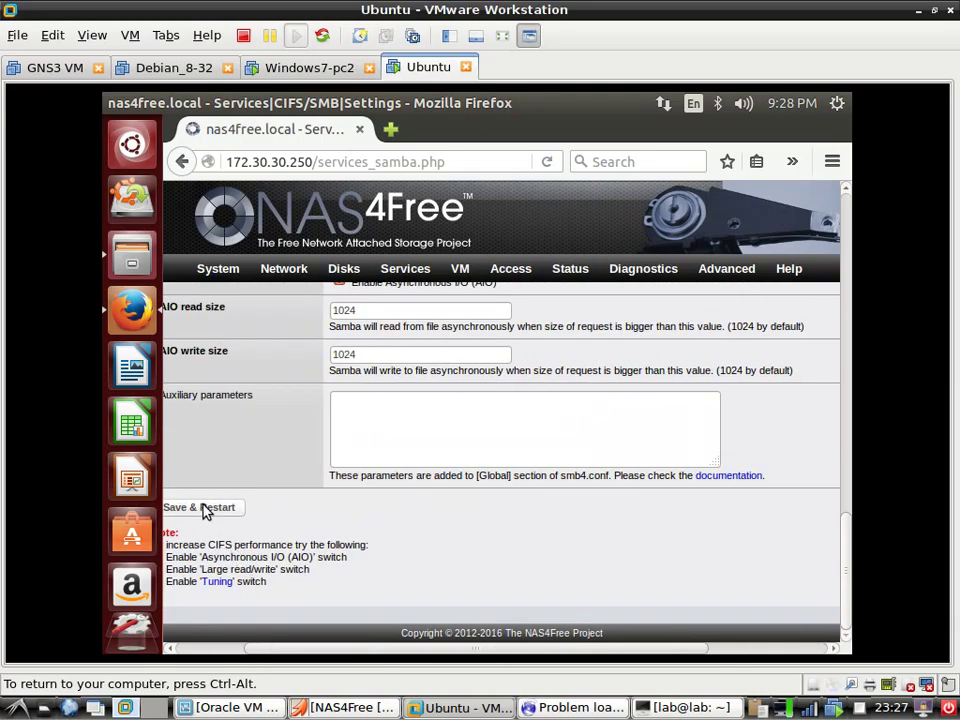
{"action": "scroll", "coordinate": [287, 514], "scroll_direction": "left", "scroll_amount": 2}
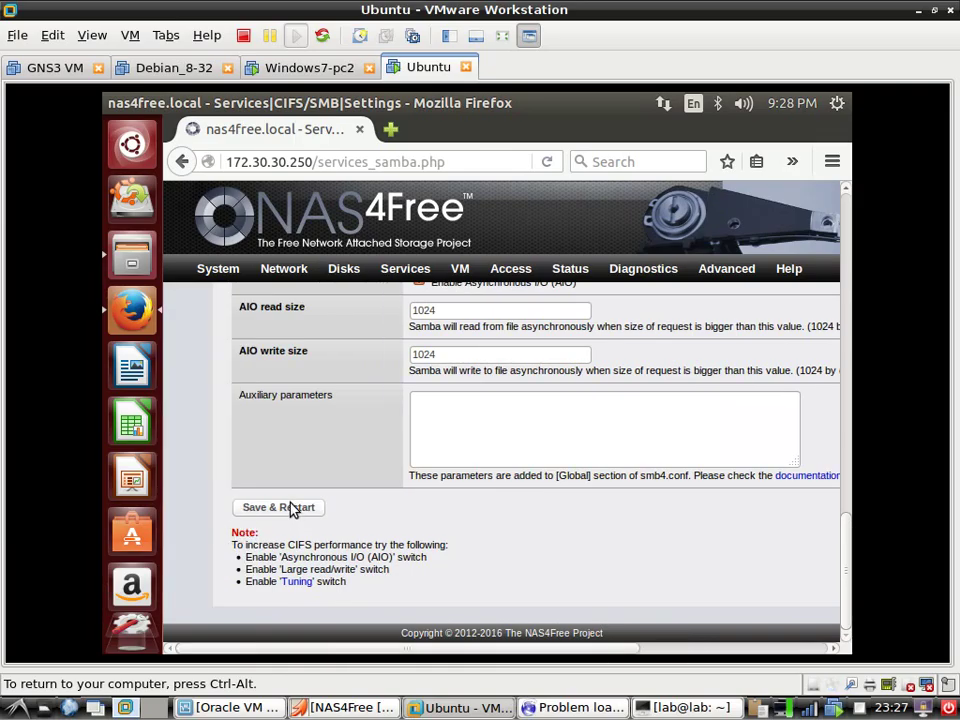
{"action": "left_click", "coordinate": [289, 510]}
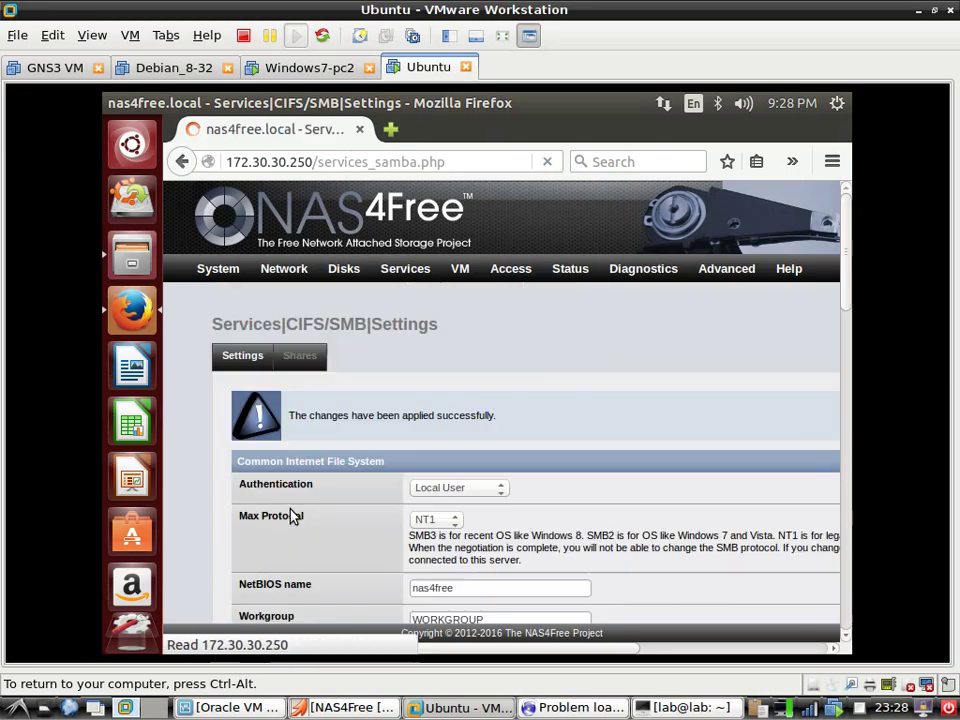
Return to Ubuntu Files and browse the network into the nas4free server's shares
{"action": "left_click", "coordinate": [134, 103]}
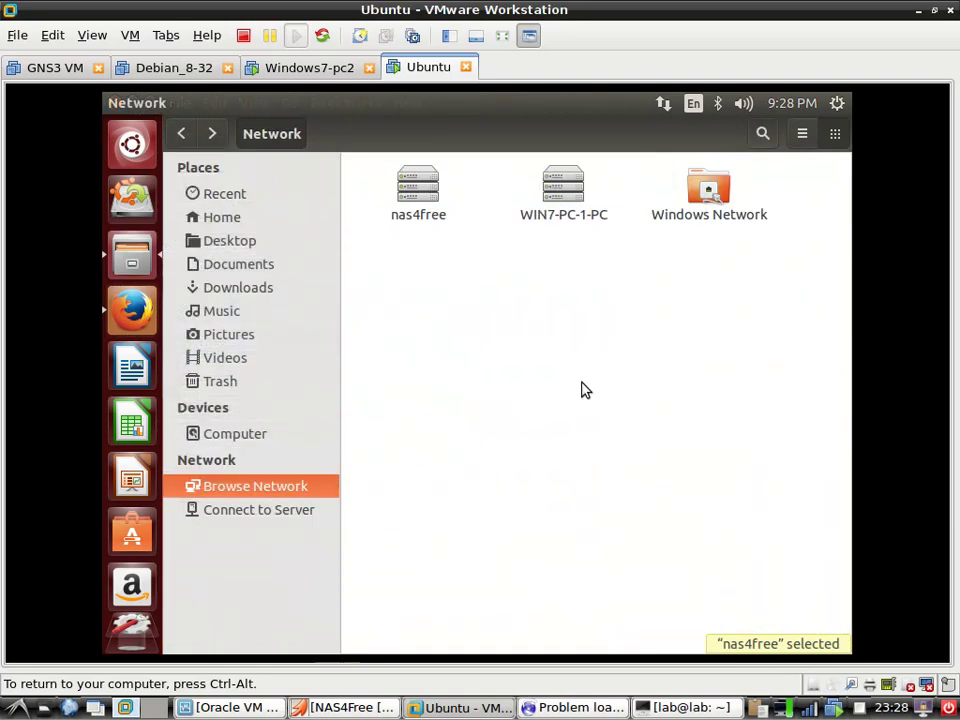
{"action": "left_click", "coordinate": [237, 343]}
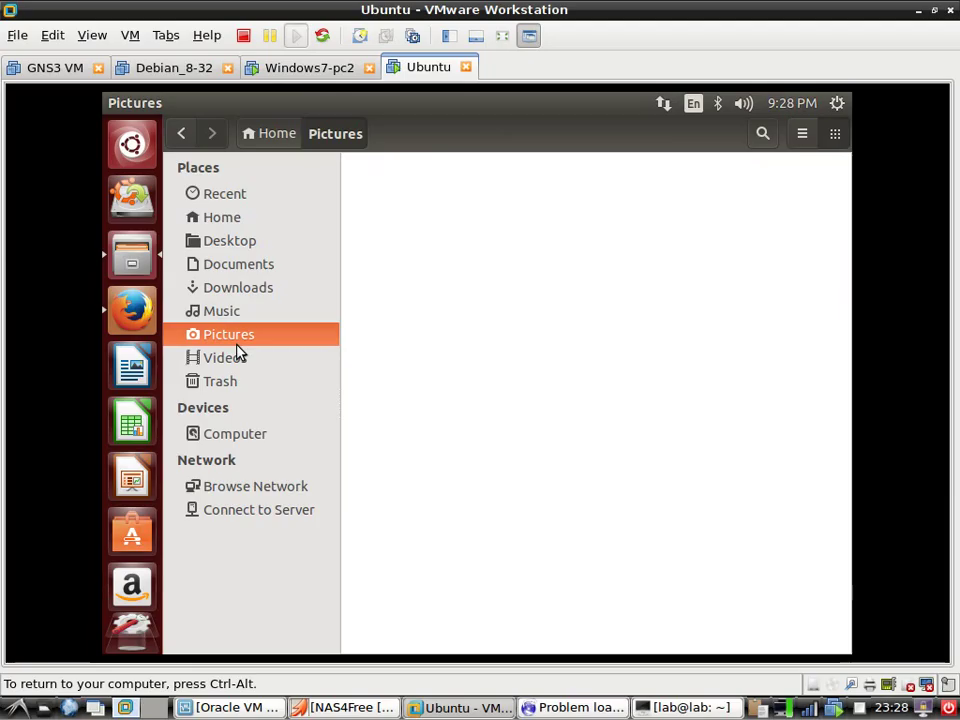
{"action": "left_click", "coordinate": [261, 498]}
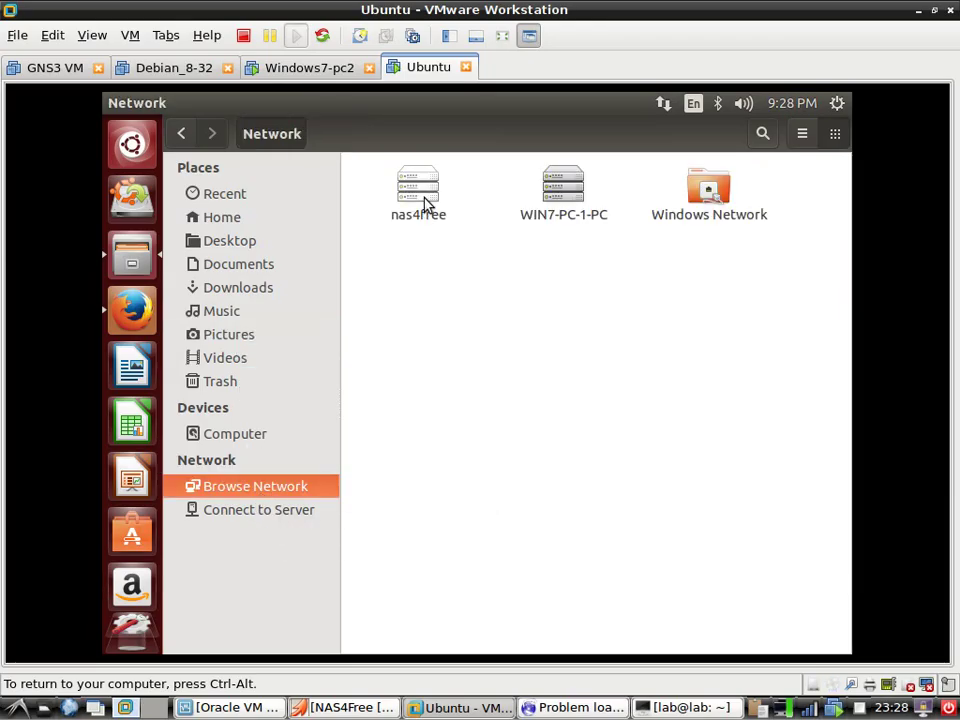
{"action": "left_click", "coordinate": [424, 204]}
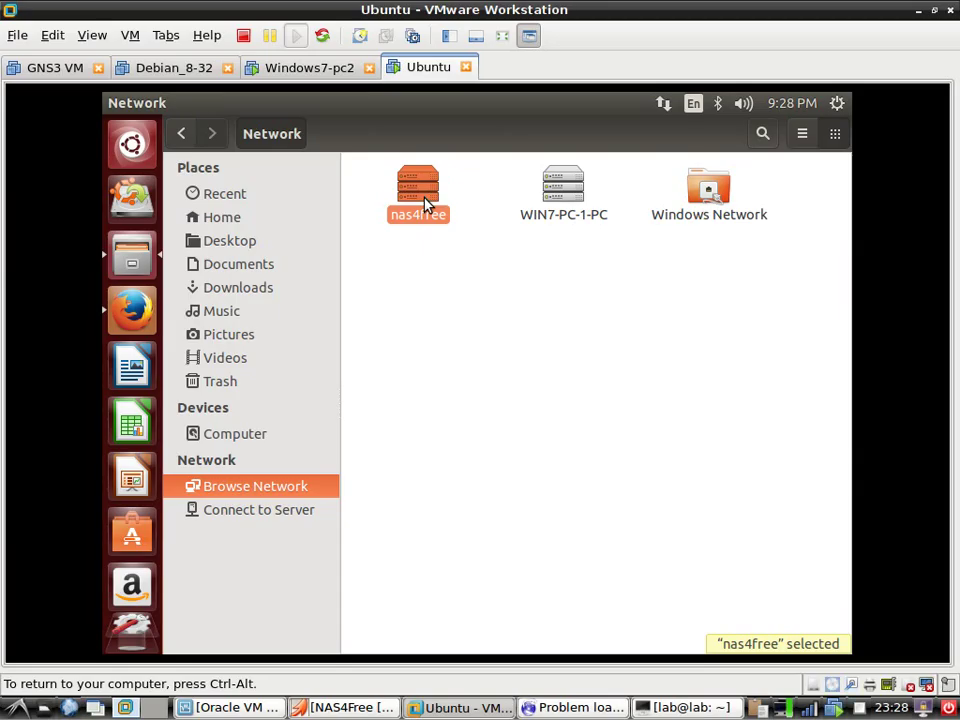
{"action": "double_click", "coordinate": [424, 204]}
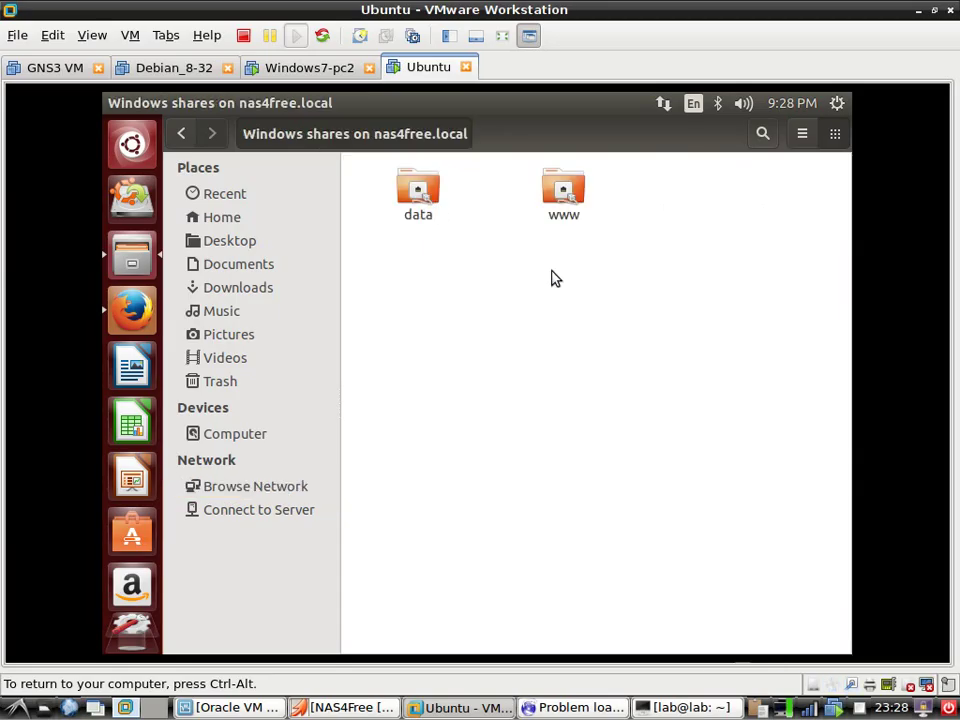
Look into the www share, then mount and open the empty data share
{"action": "left_click", "coordinate": [428, 203]}
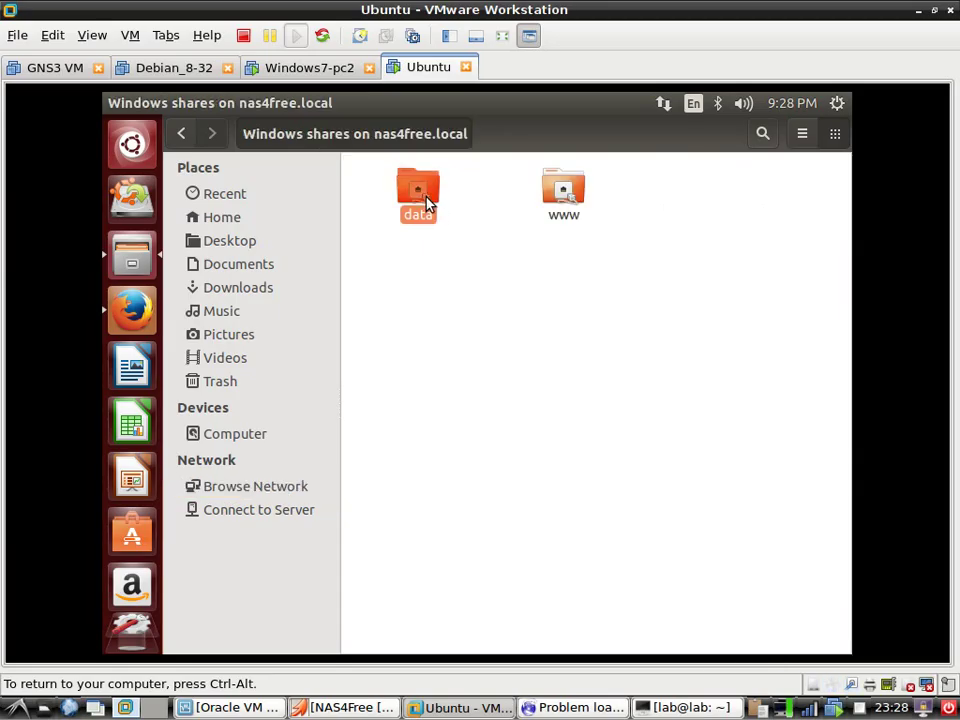
{"action": "left_click", "coordinate": [566, 203]}
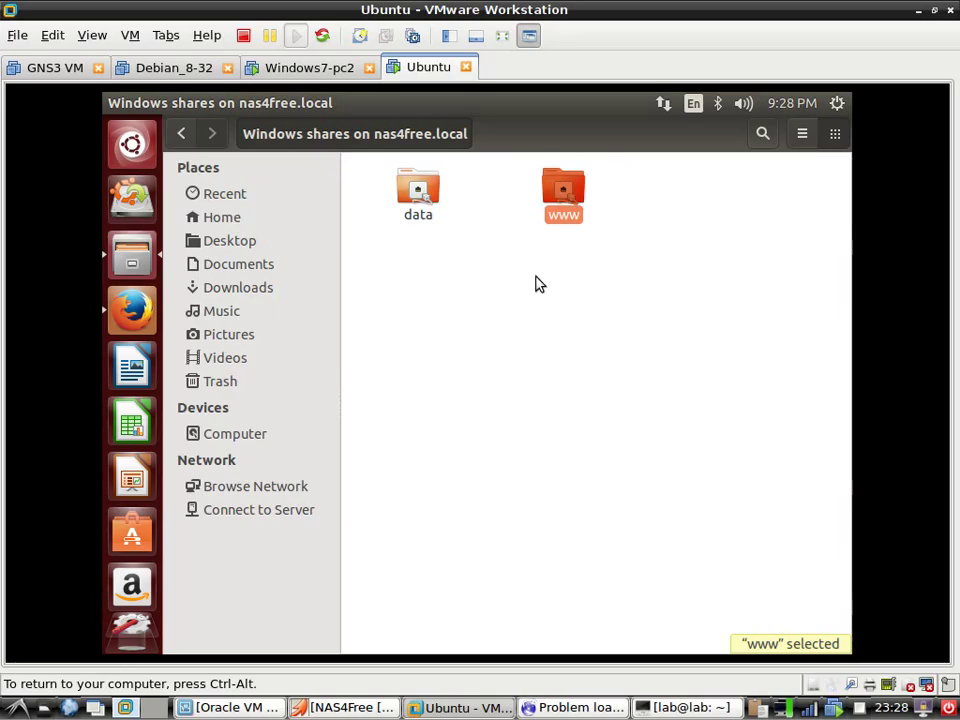
{"action": "double_click", "coordinate": [560, 215]}
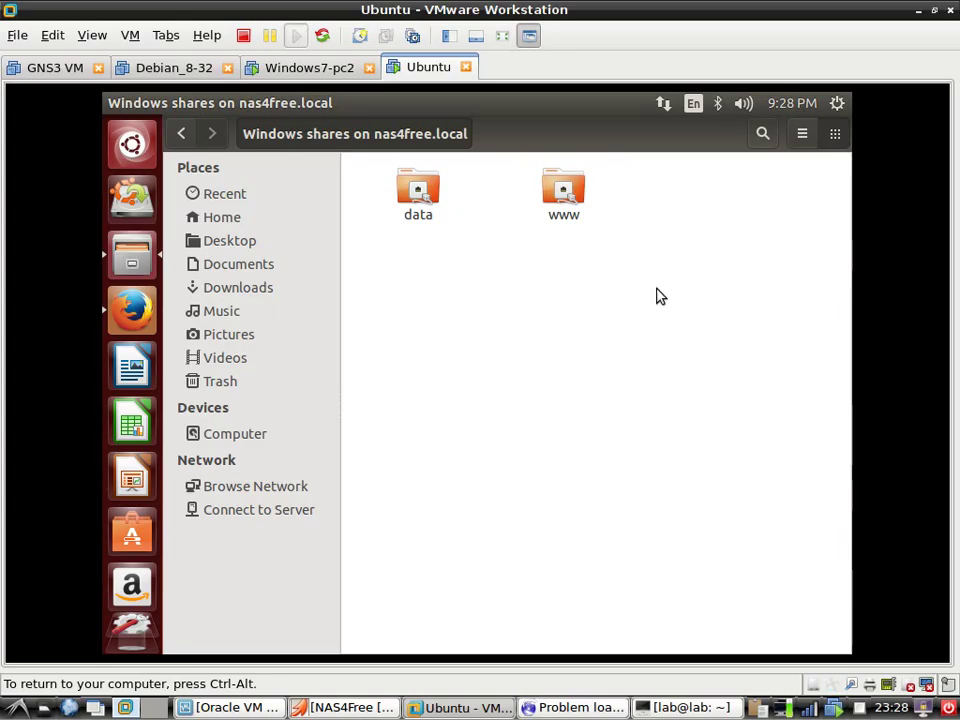
{"action": "left_click", "coordinate": [424, 188]}
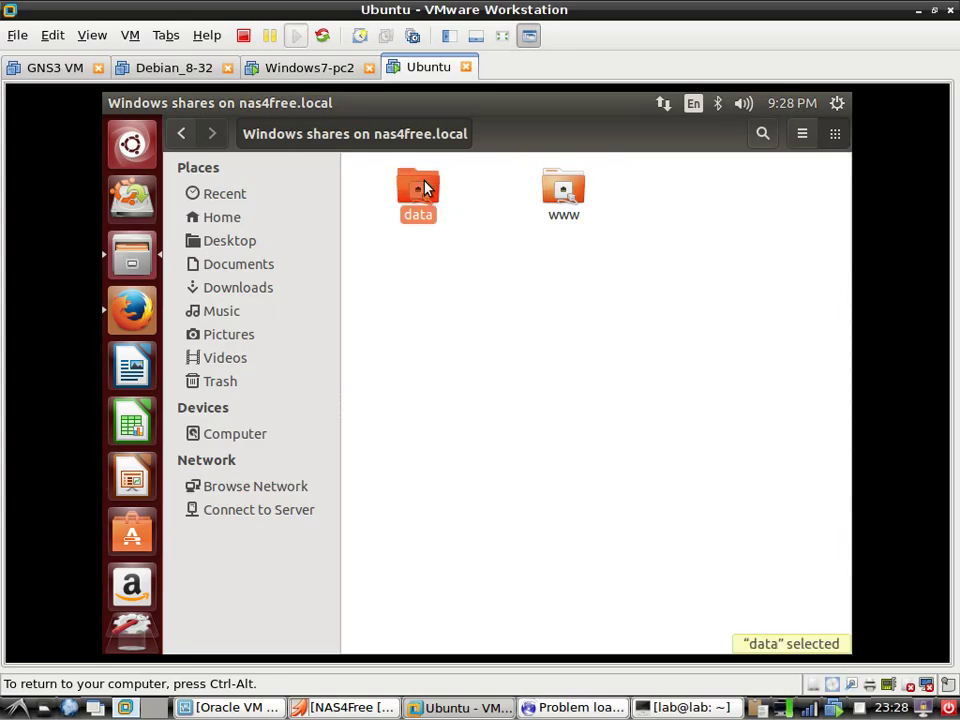
{"action": "double_click", "coordinate": [424, 188]}
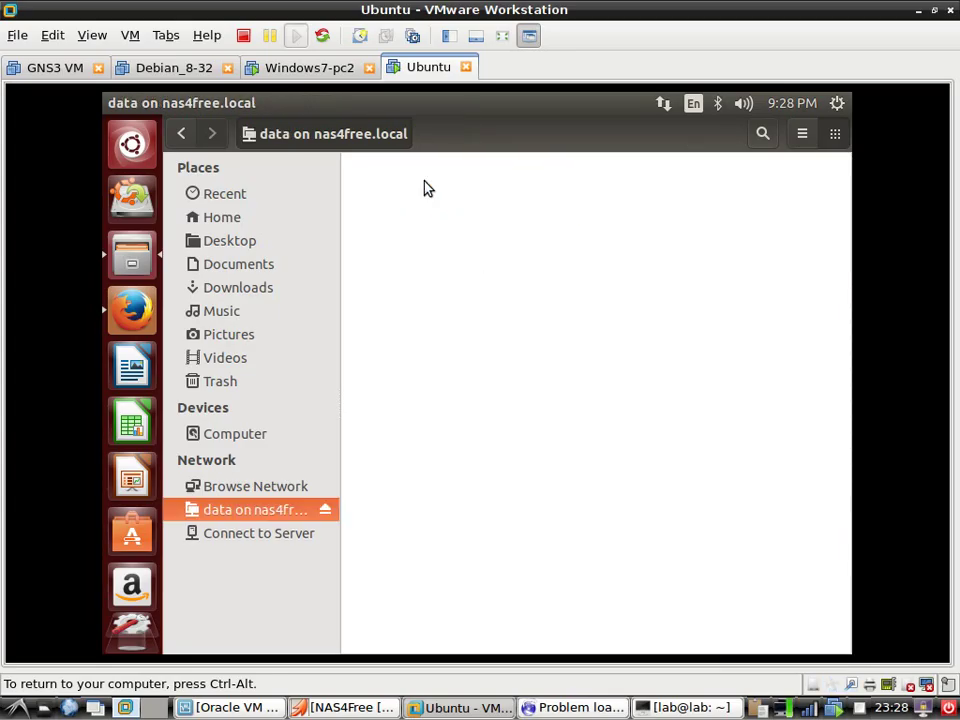
Add an empty document named 'working togather.txt' to the nas4free data share
{"action": "right_click", "coordinate": [431, 255]}
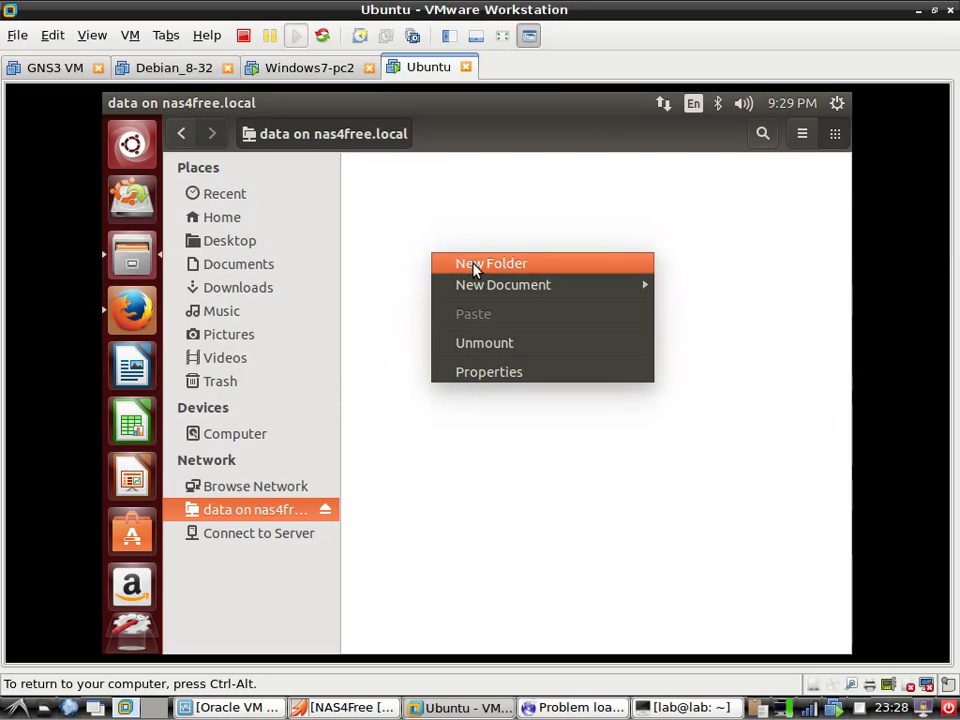
{"action": "mouse_move", "coordinate": [521, 286]}
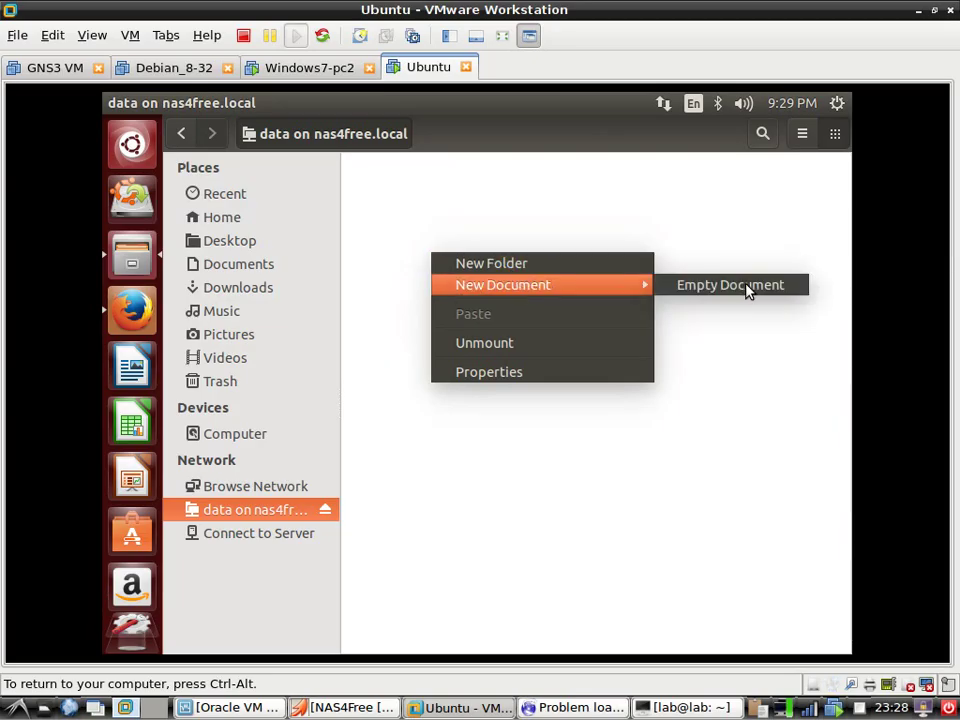
{"action": "left_click", "coordinate": [748, 287]}
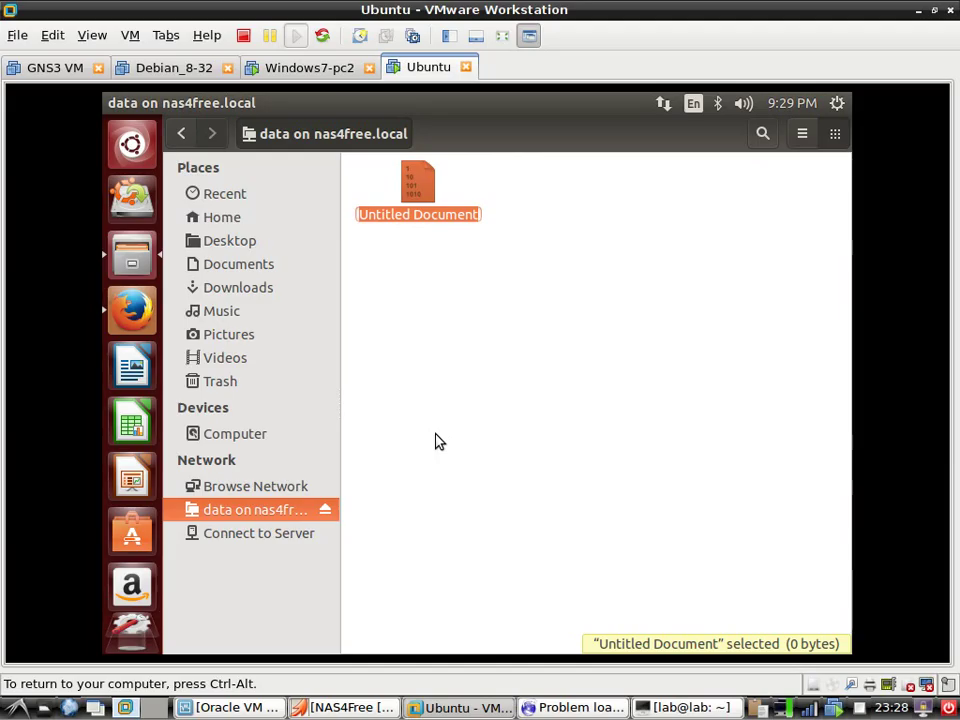
{"action": "type", "text": "worki"}
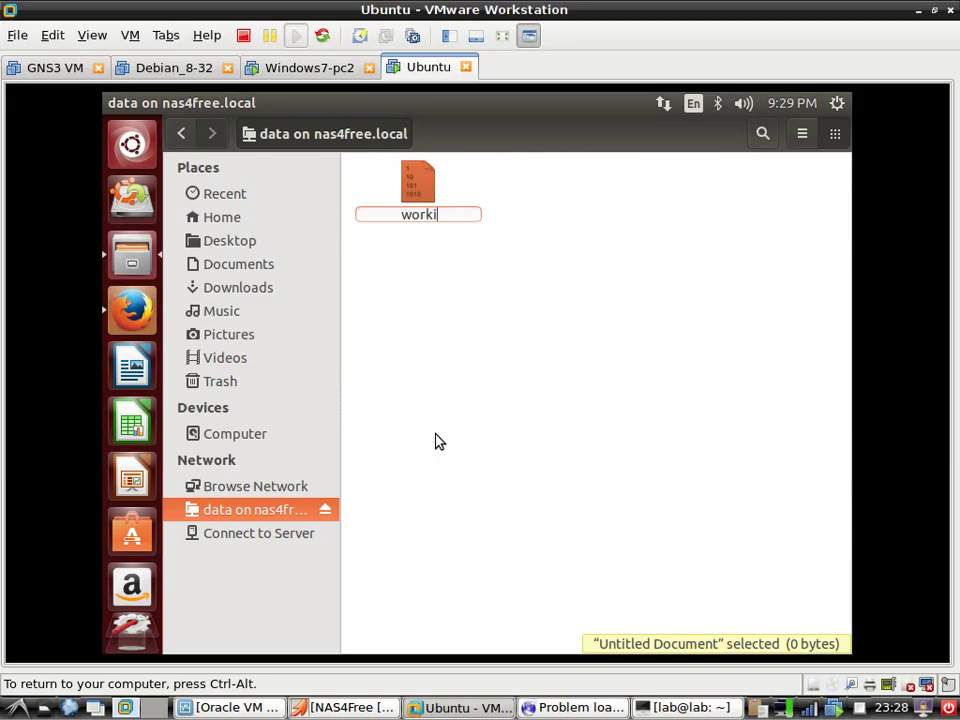
{"action": "type", "text": "ng togather"}
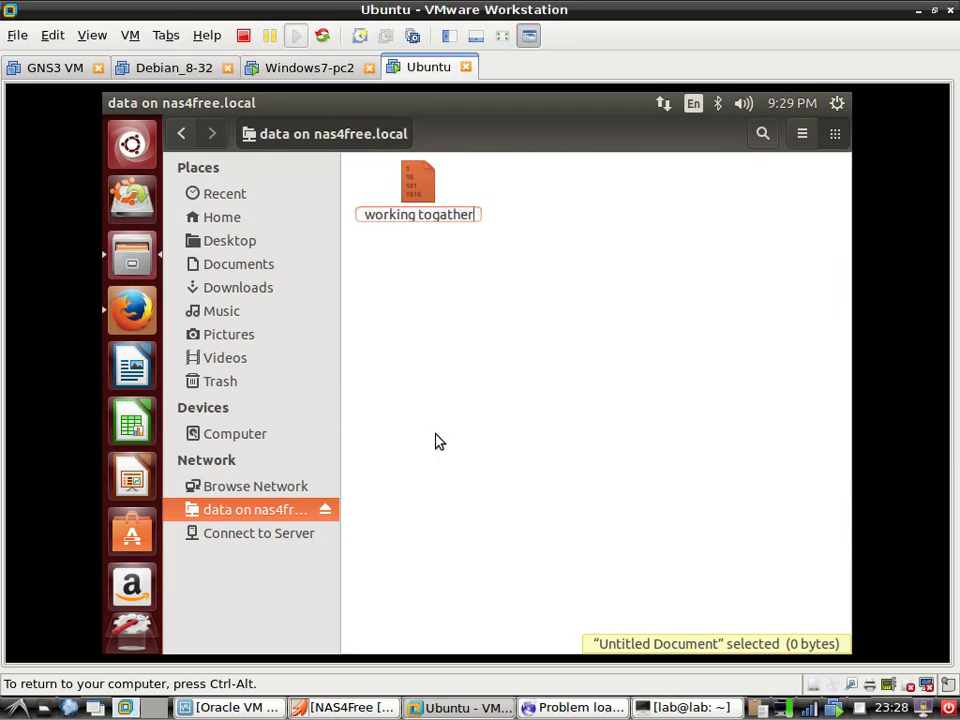
{"action": "type", "text": ".txt"}
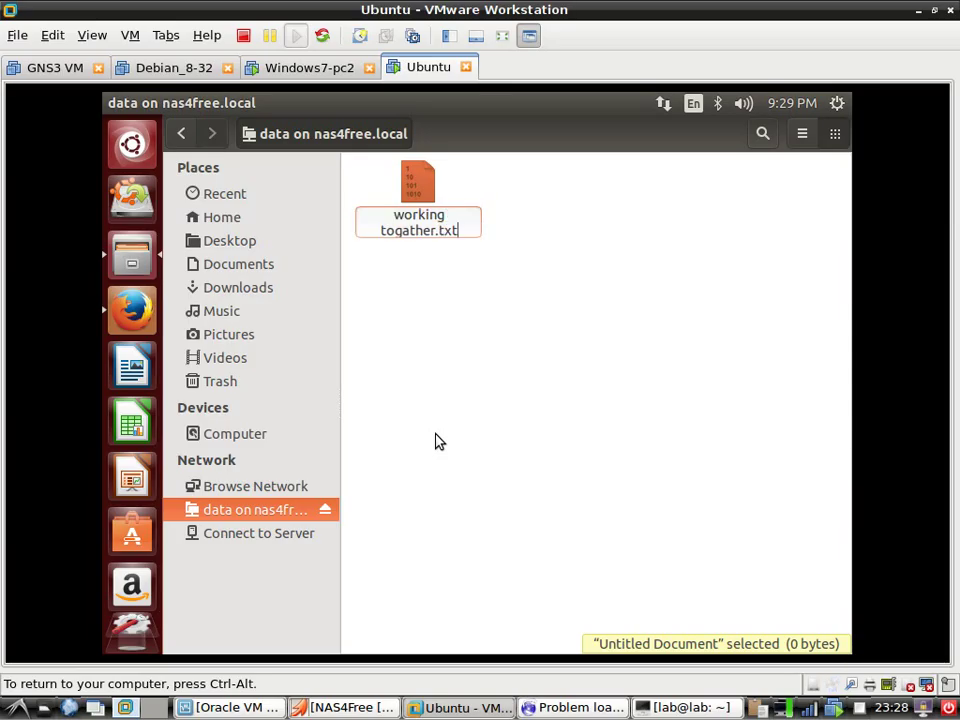
{"action": "key", "text": "Return"}
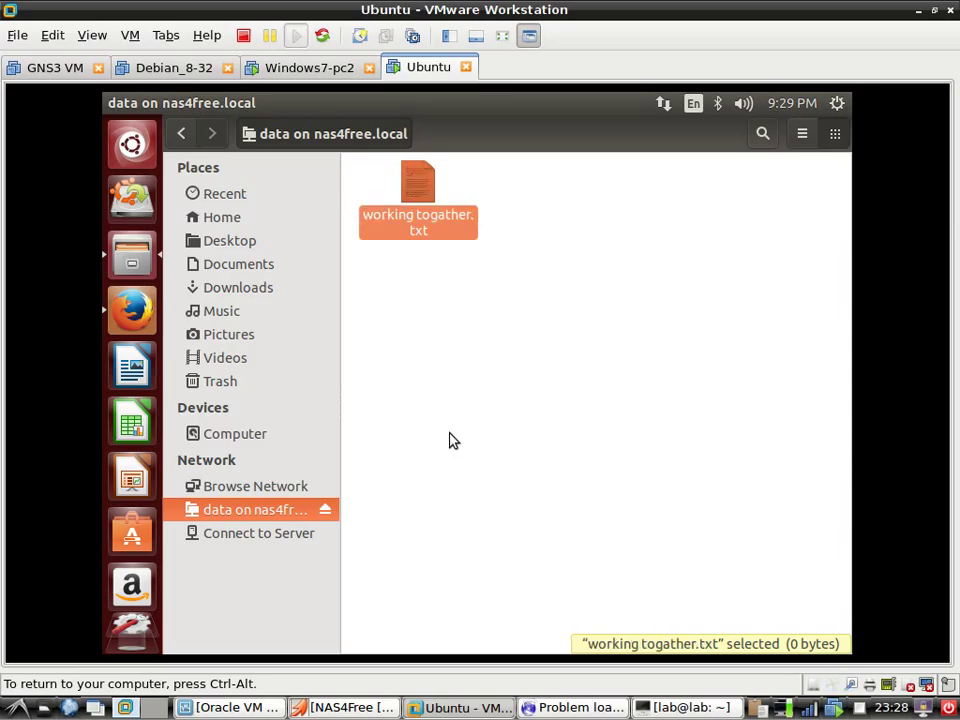
{"action": "left_click", "coordinate": [505, 426]}
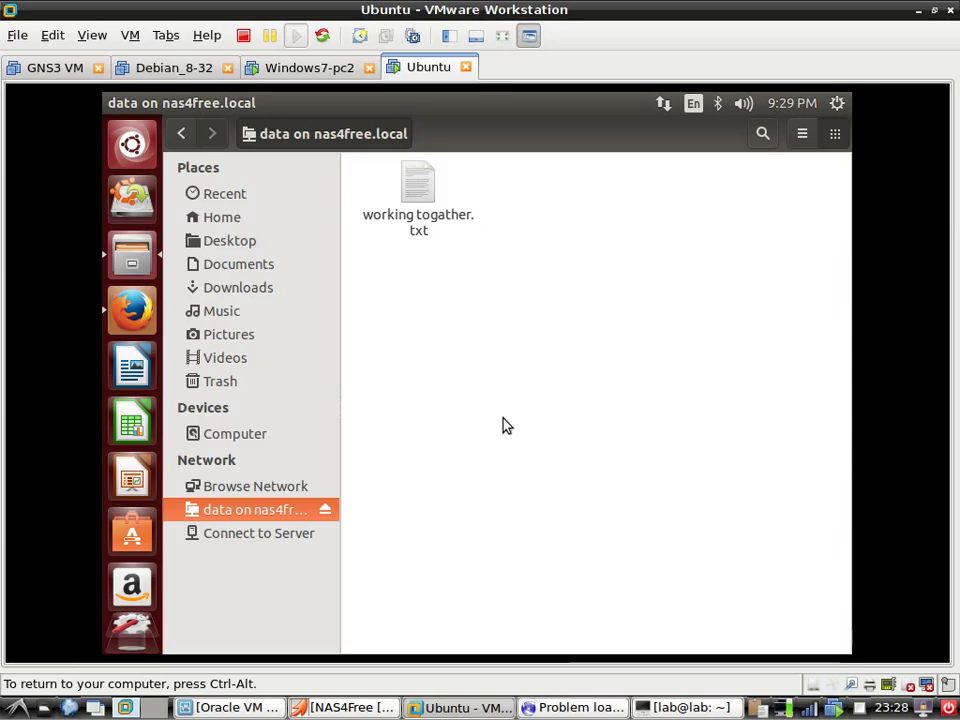
On Windows7-pc2, go to \\nas4free\data in Explorer and select the working togather file
{"action": "left_click", "coordinate": [318, 74]}
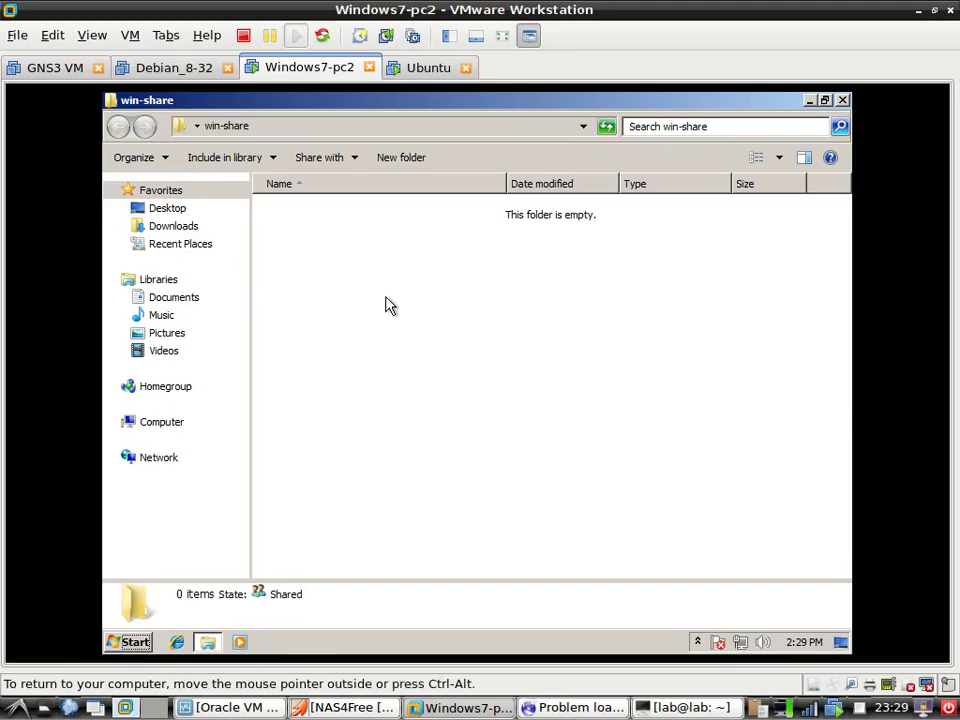
{"action": "left_click", "coordinate": [299, 126]}
{"action": "left_click", "coordinate": [373, 128]}
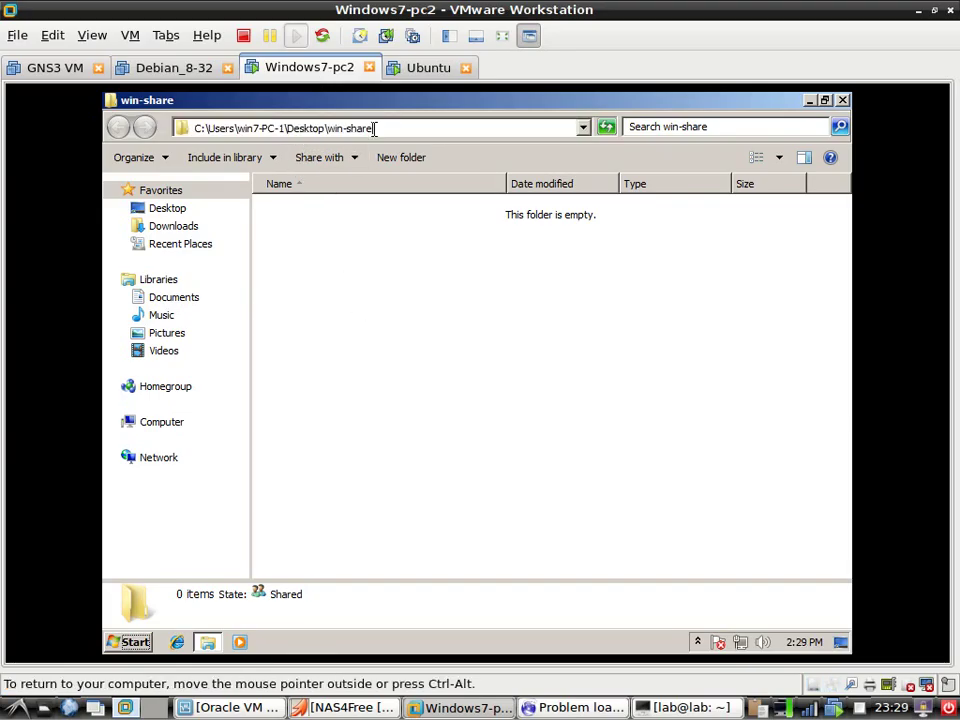
{"action": "double_click", "coordinate": [370, 128]}
{"action": "key", "text": "BackSpace"}
{"action": "key", "text": "BackSpace"}
{"action": "key", "text": "BackSpace"}
{"action": "key", "text": "BackSpace"}
{"action": "key", "text": "BackSpace"}
{"action": "key", "text": "BackSpace"}
{"action": "key", "text": "BackSpace"}
{"action": "key", "text": "BackSpace"}
{"action": "key", "text": "BackSpace"}
{"action": "key", "text": "BackSpace"}
{"action": "key", "text": "BackSpace"}
{"action": "key", "text": "BackSpace"}
{"action": "key", "text": "BackSpace"}
{"action": "key", "text": "BackSpace"}
{"action": "key", "text": "BackSpace"}
{"action": "key", "text": "BackSpace"}
{"action": "key", "text": "BackSpace"}
{"action": "key", "text": "BackSpace"}
{"action": "key", "text": "BackSpace"}
{"action": "key", "text": "BackSpace"}
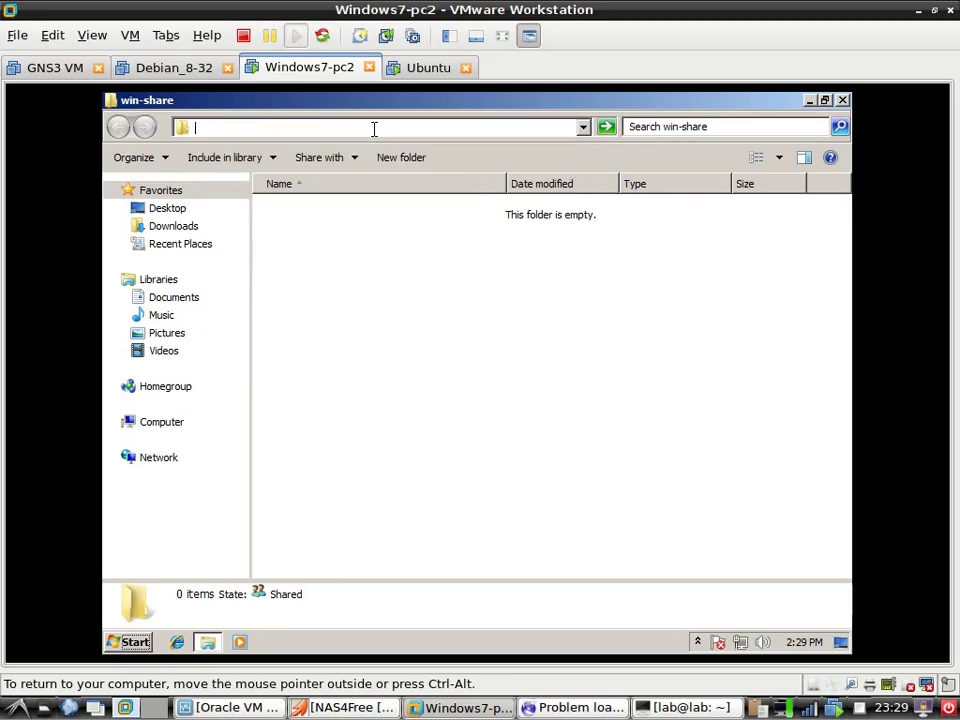
{"action": "type", "text": "\\\\"}
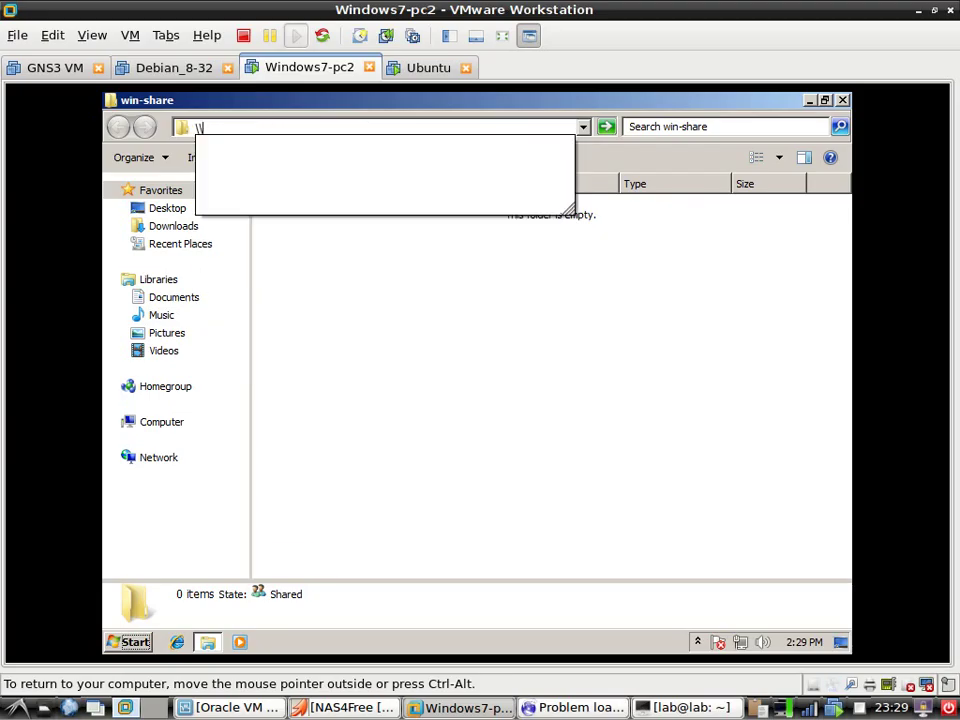
{"action": "type", "text": "nas"}
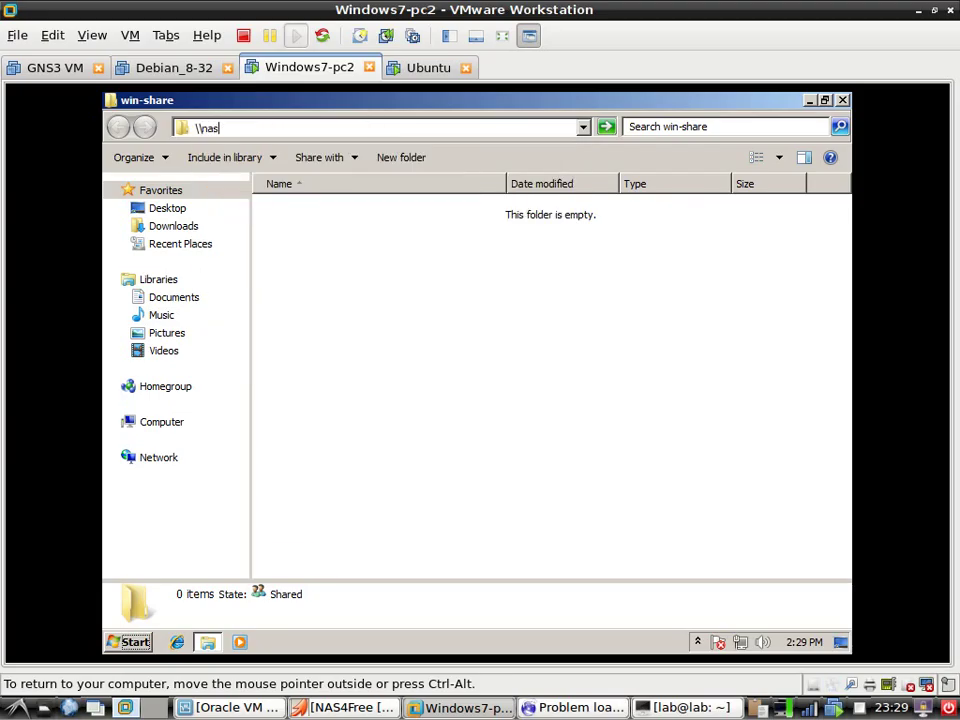
{"action": "type", "text": "4free\\"}
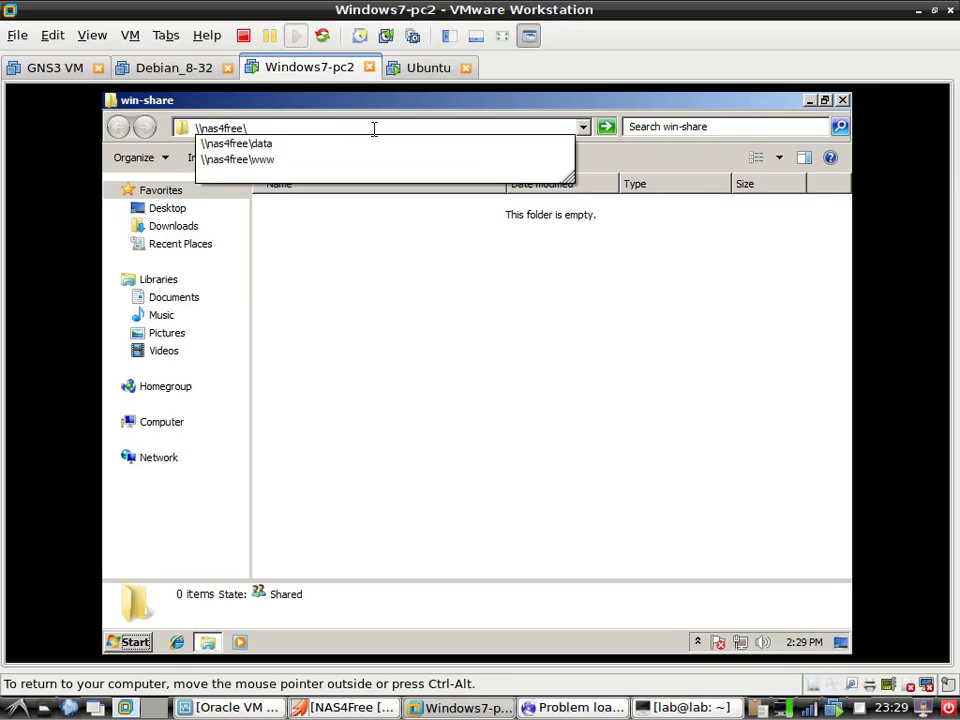
{"action": "left_click", "coordinate": [360, 146]}
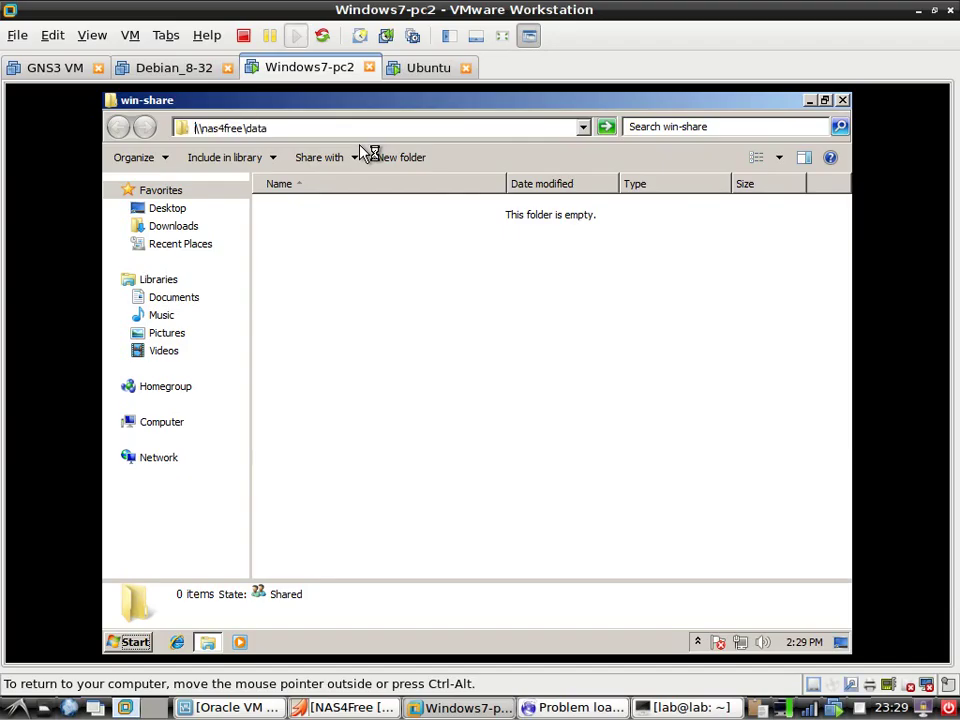
{"action": "left_click", "coordinate": [352, 212]}
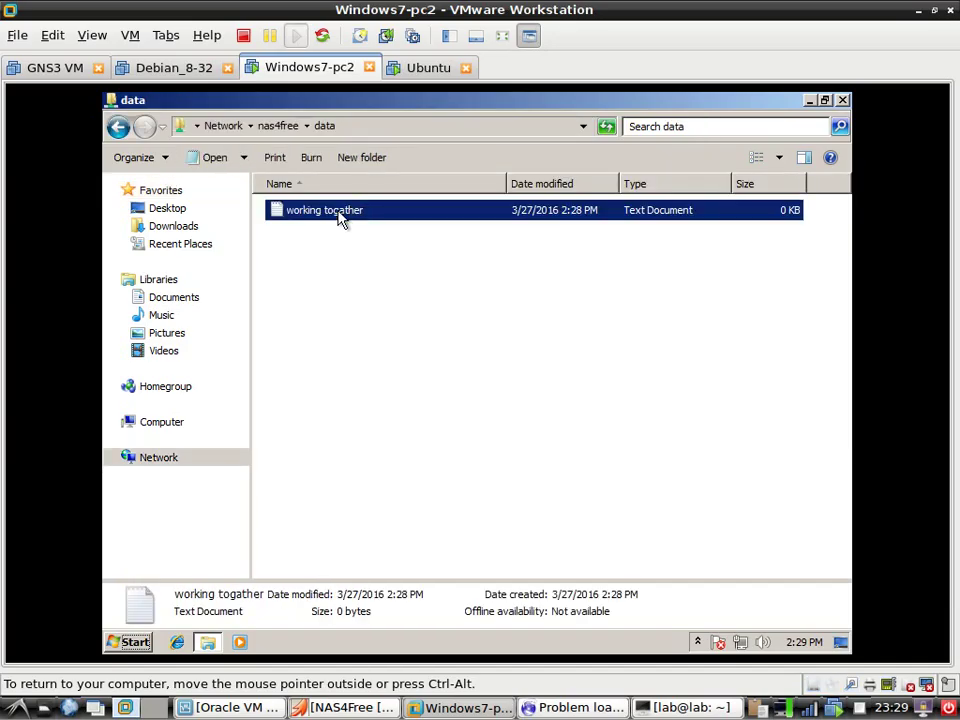
Open working togather in Notepad, write 'we will work togather in the group to be nice home family', and save
{"action": "right_click", "coordinate": [340, 220]}
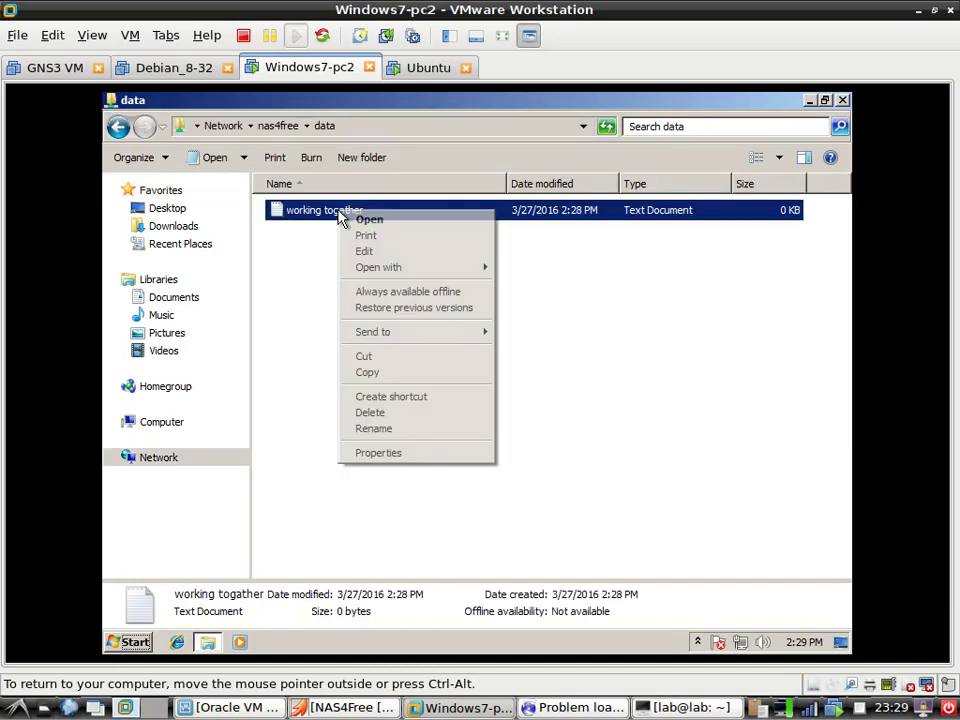
{"action": "left_click", "coordinate": [400, 221]}
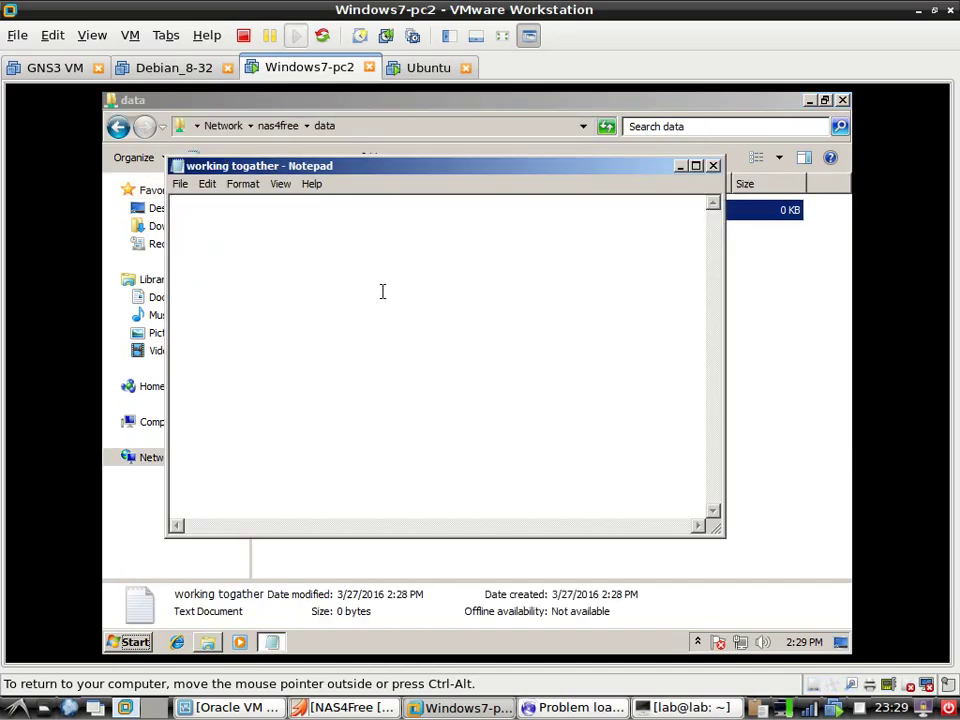
{"action": "type", "text": "we will work togather i"}
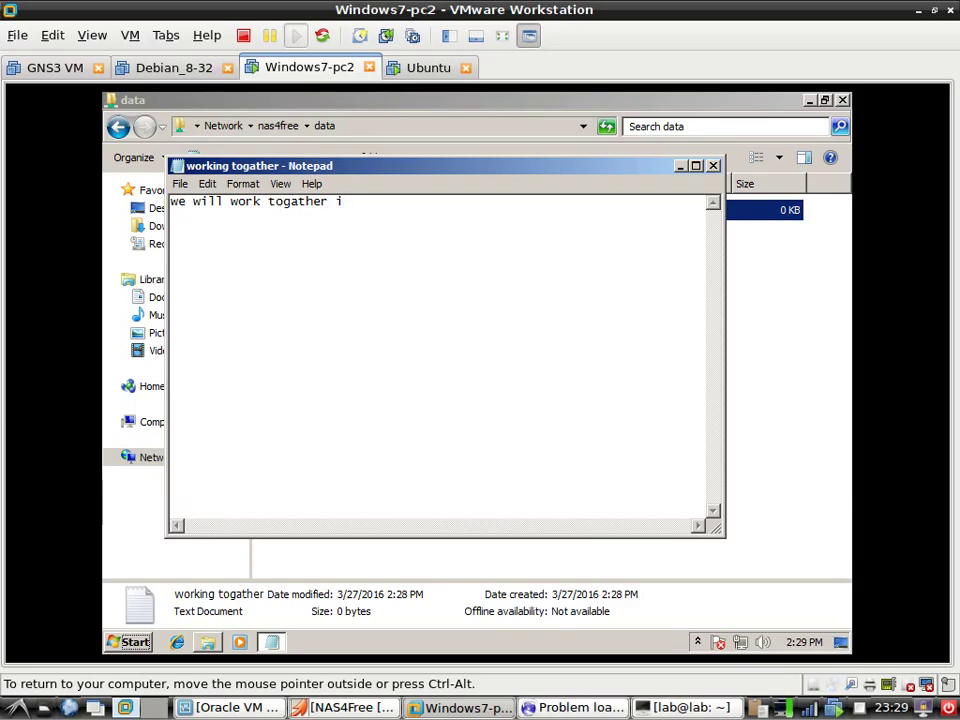
{"action": "type", "text": "the group to"}
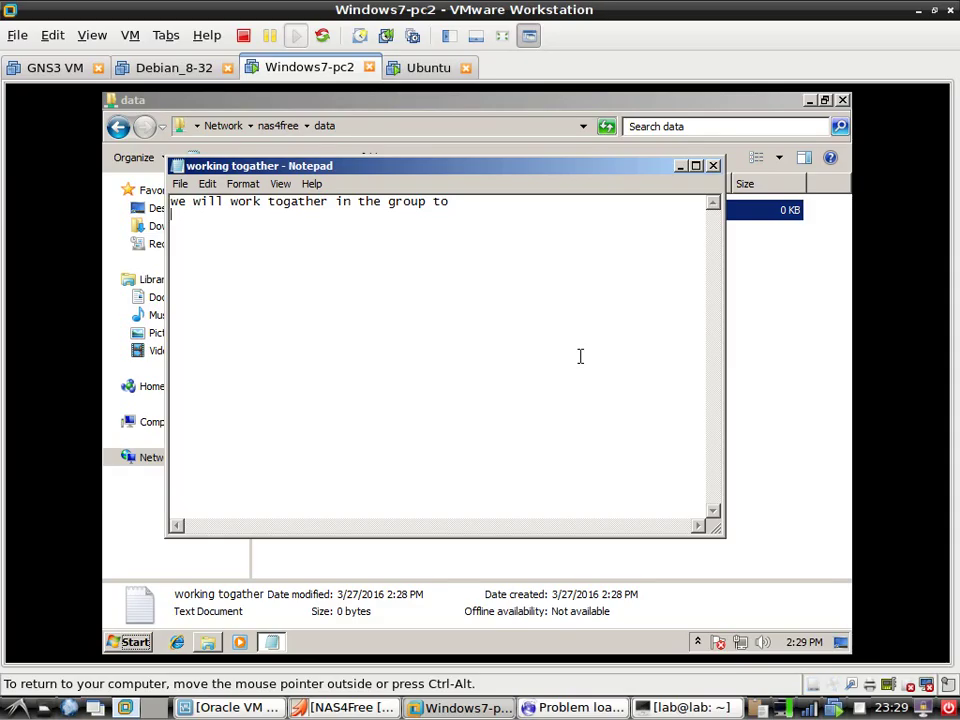
{"action": "type", "text": "be nice"}
{"action": "type", "text": "h"}
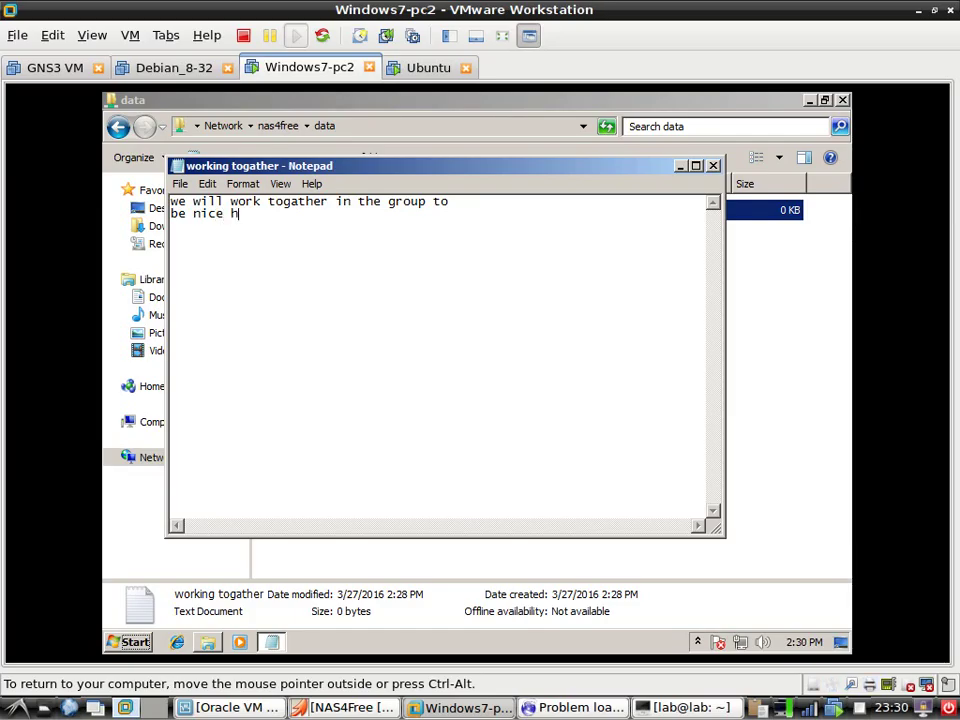
{"action": "type", "text": "ome family"}
{"action": "left_click", "coordinate": [713, 165]}
Create a folder named 'my private stuff' beside working togather in \\nas4free\data
{"action": "left_click", "coordinate": [570, 403]}
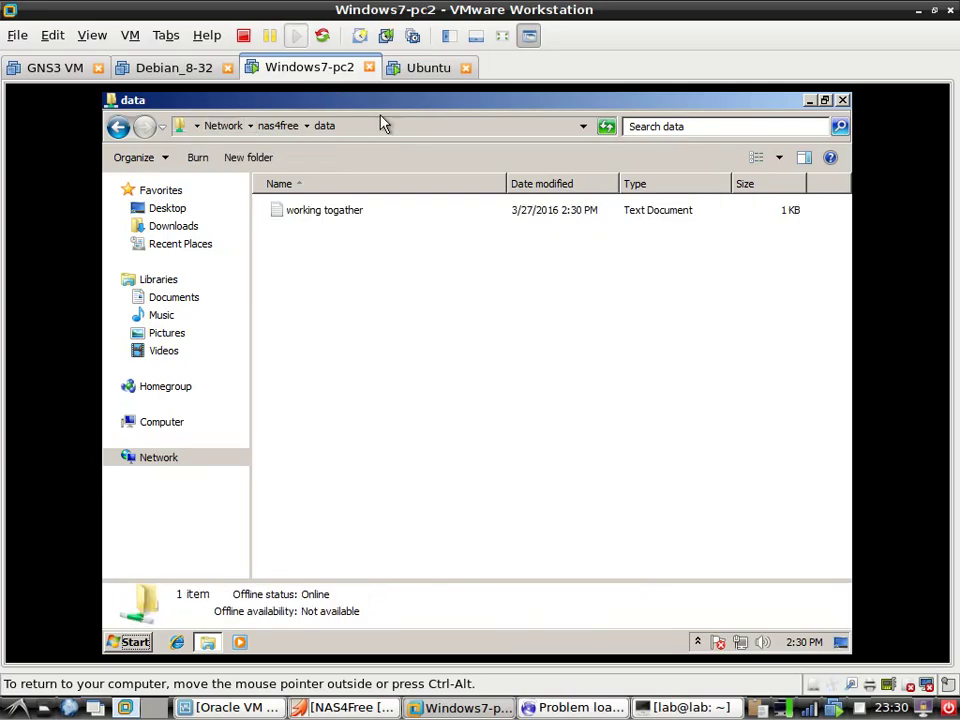
{"action": "right_click", "coordinate": [409, 317]}
{"action": "mouse_move", "coordinate": [525, 489]}
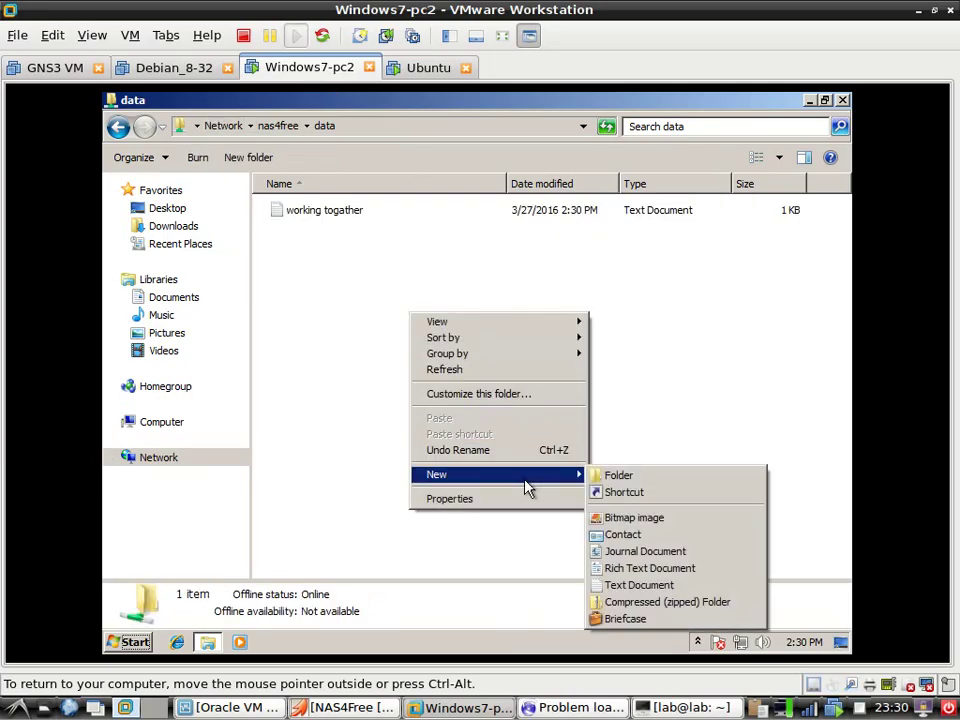
{"action": "left_click", "coordinate": [618, 478]}
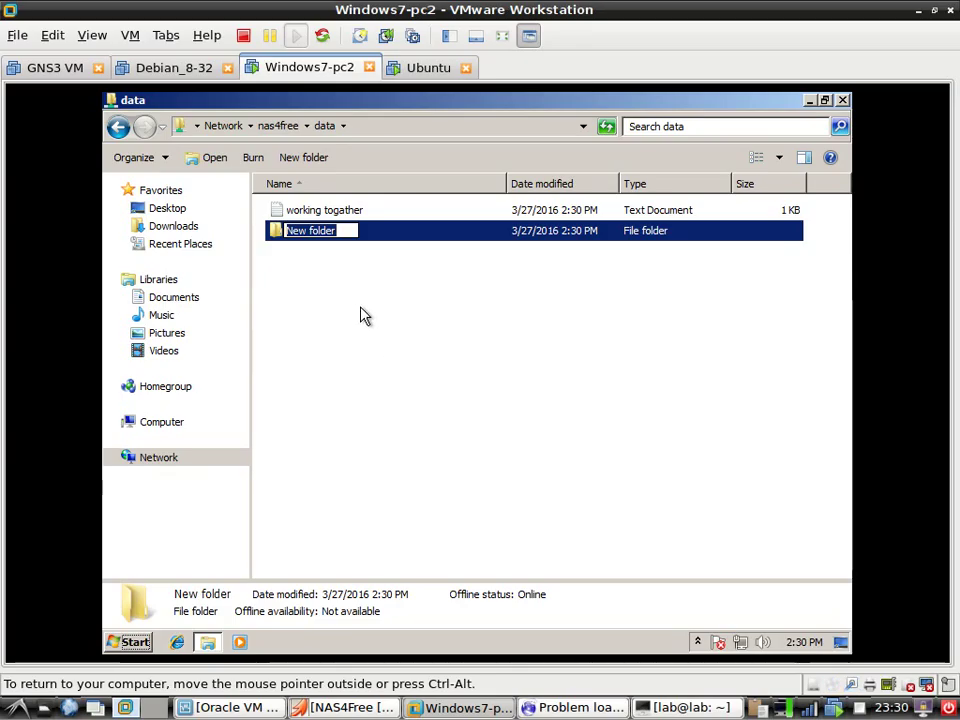
{"action": "type", "text": "my "}
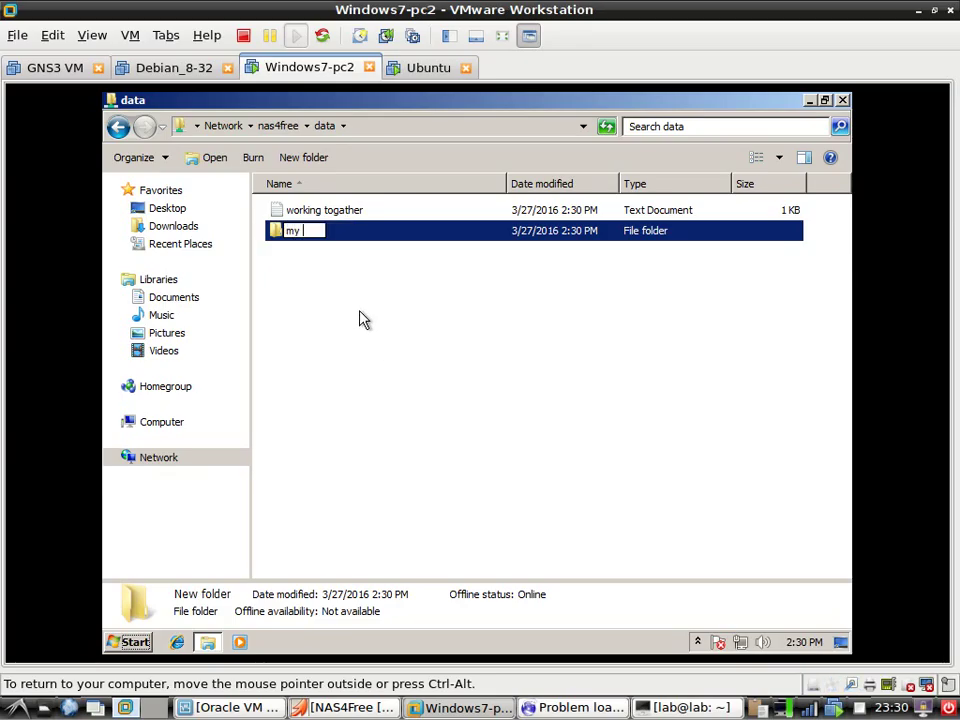
{"action": "type", "text": "private stu"}
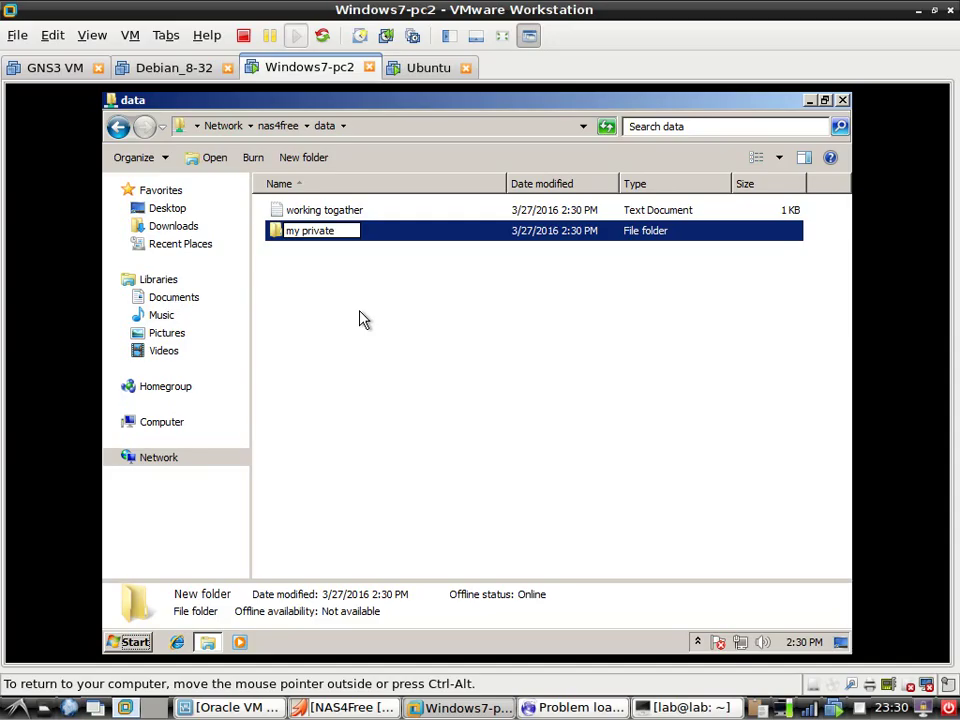
{"action": "type", "text": "ff"}
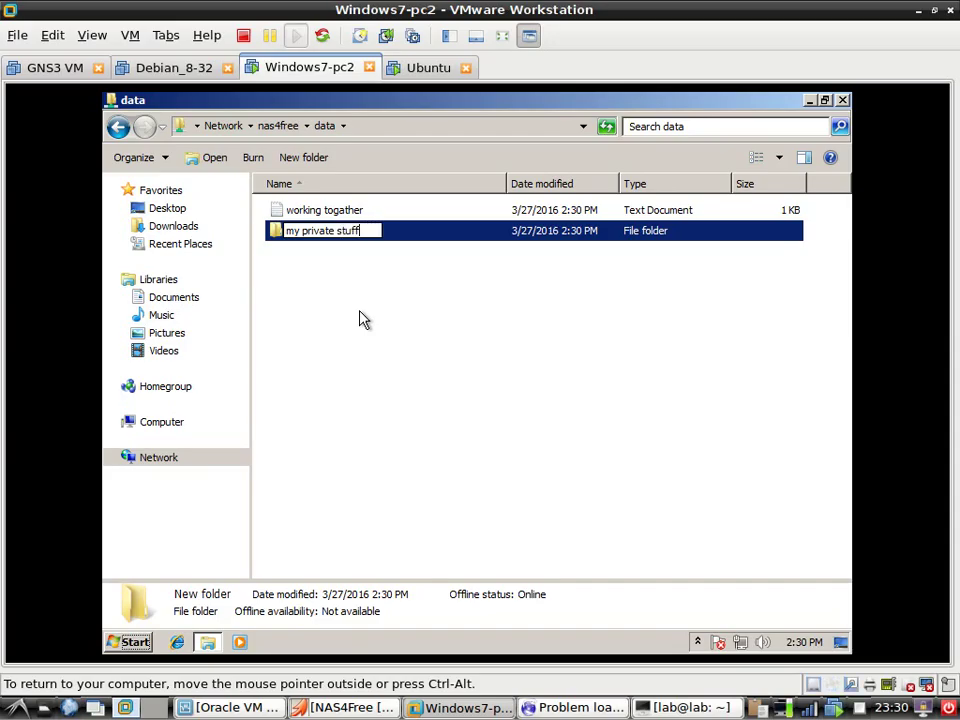